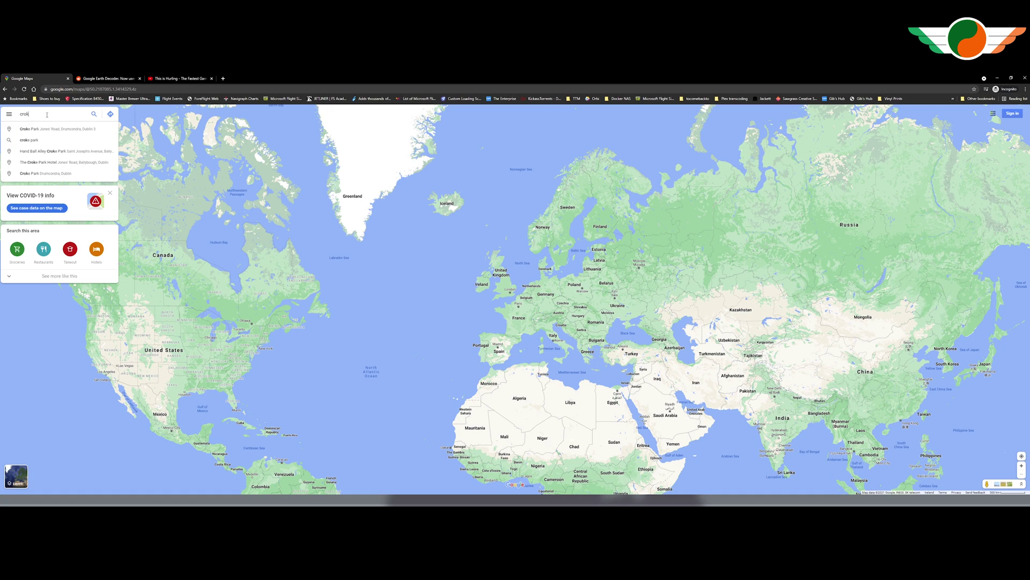
- Jump the map to Croke Park in Dublin and switch to 3-D satellite imagery with Globe view
click(48, 129)
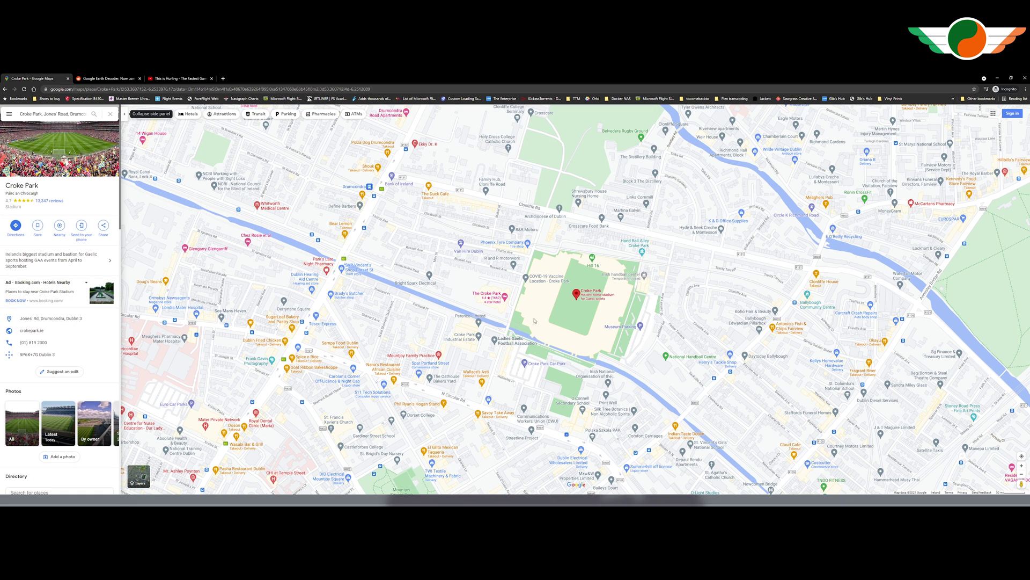
click(138, 475)
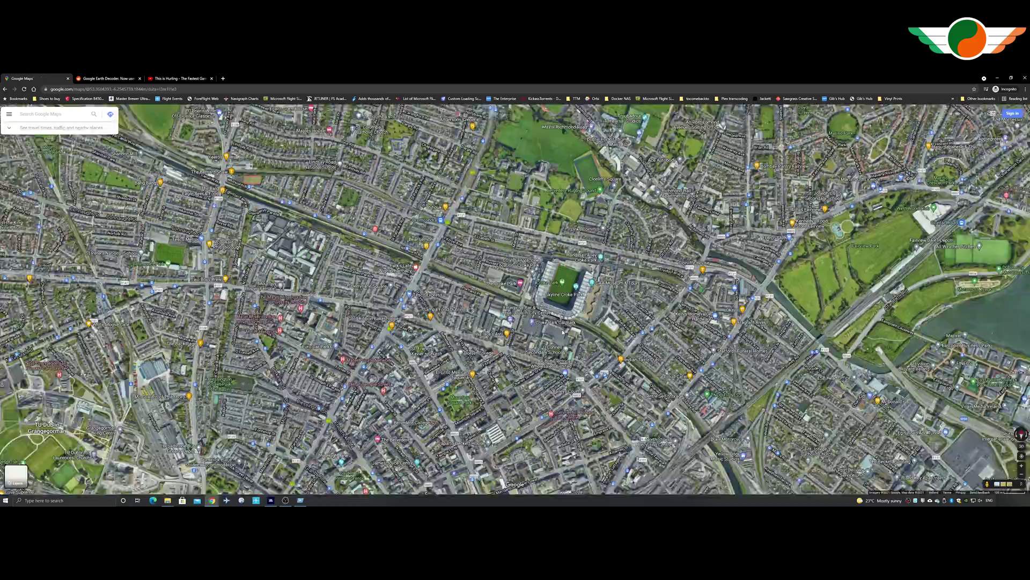
scroll(605, 344, up, 5)
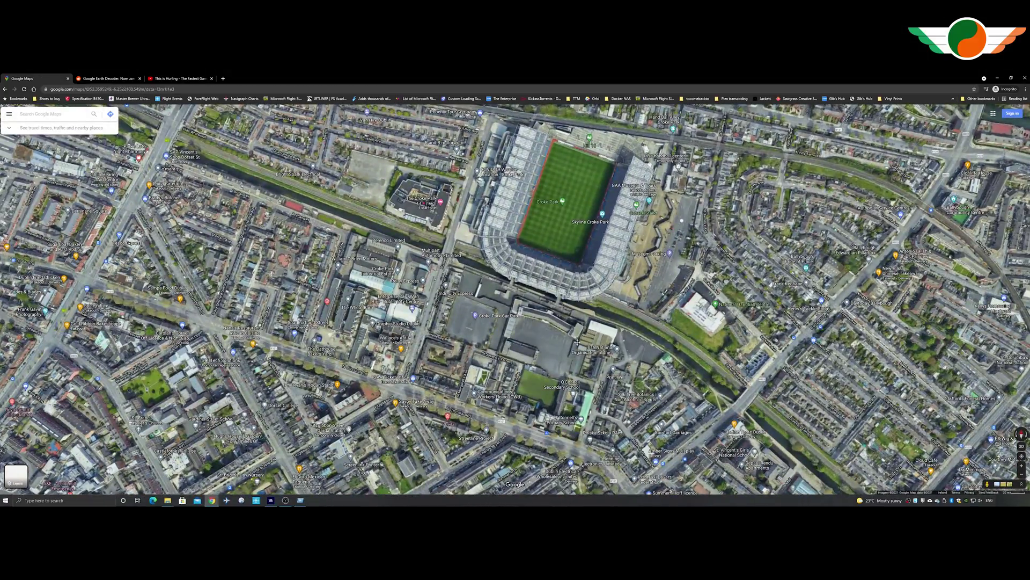
drag(622, 311, 579, 328)
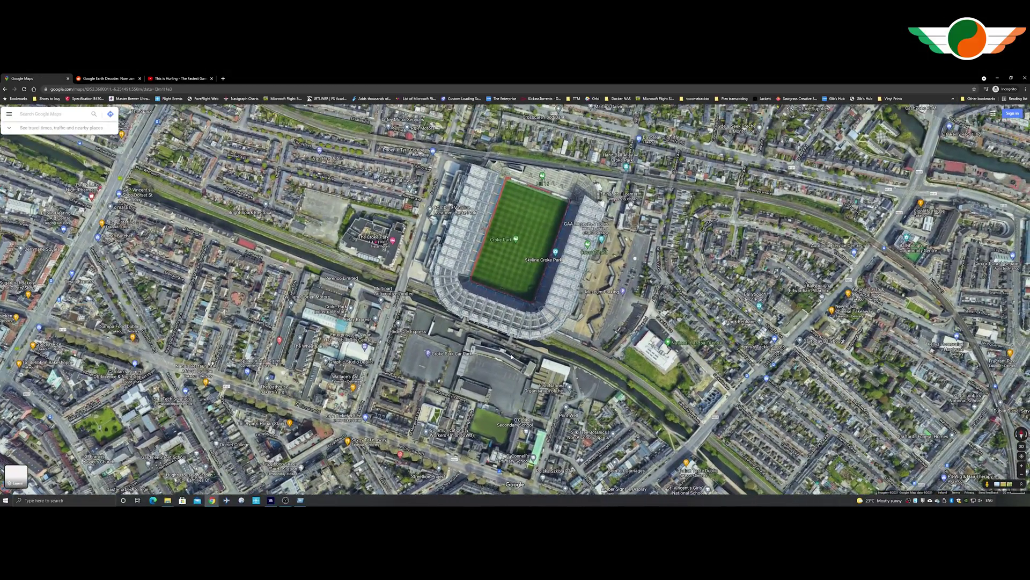
click(16, 475)
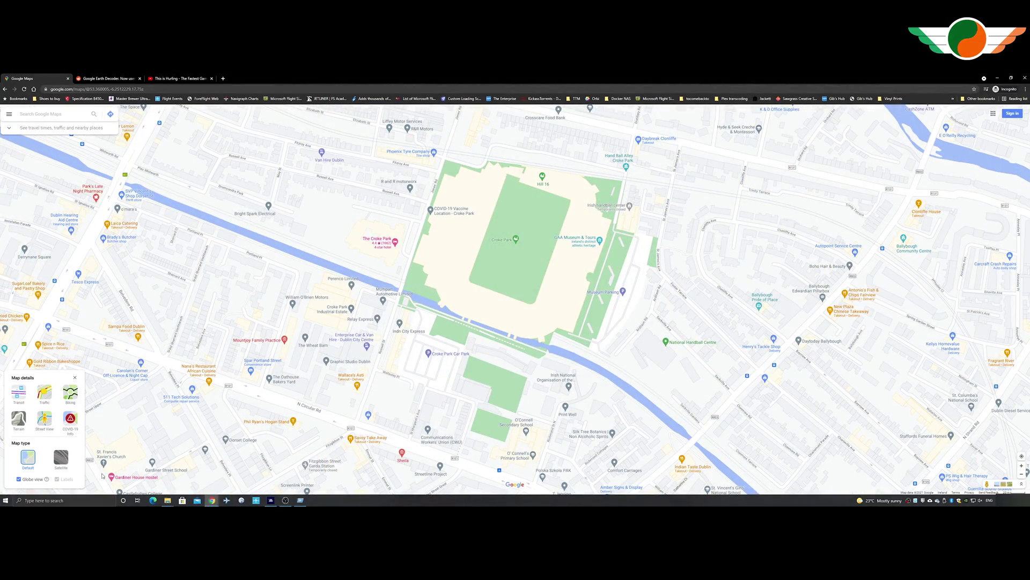
click(55, 461)
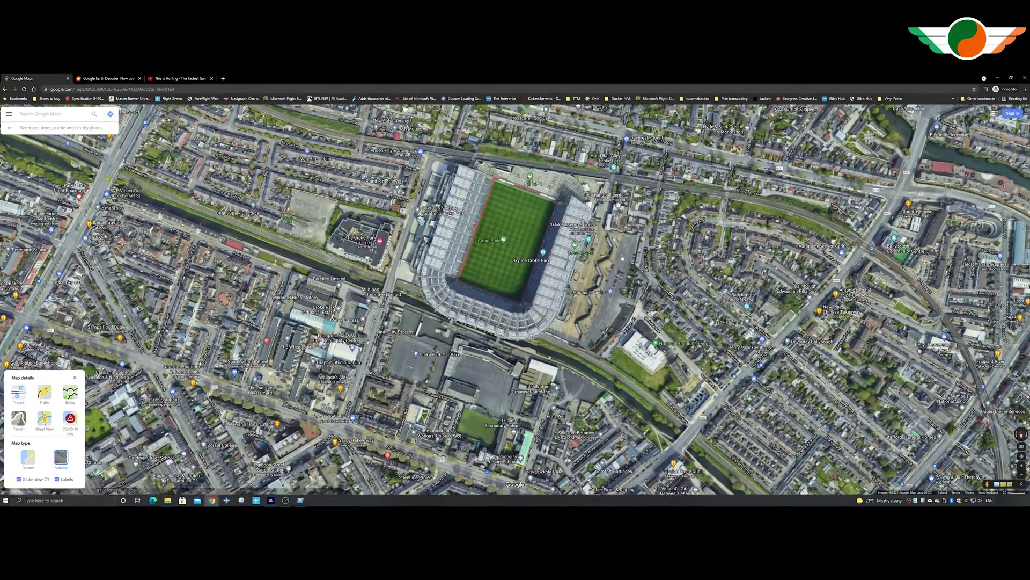
- Tilt and orbit the 3-D stadium view, then show coordinates 53.36089, -6.25071 for the pitch
ctrl+drag(549, 357, 359, 264)
ctrl+drag(660, 307, 519, 307)
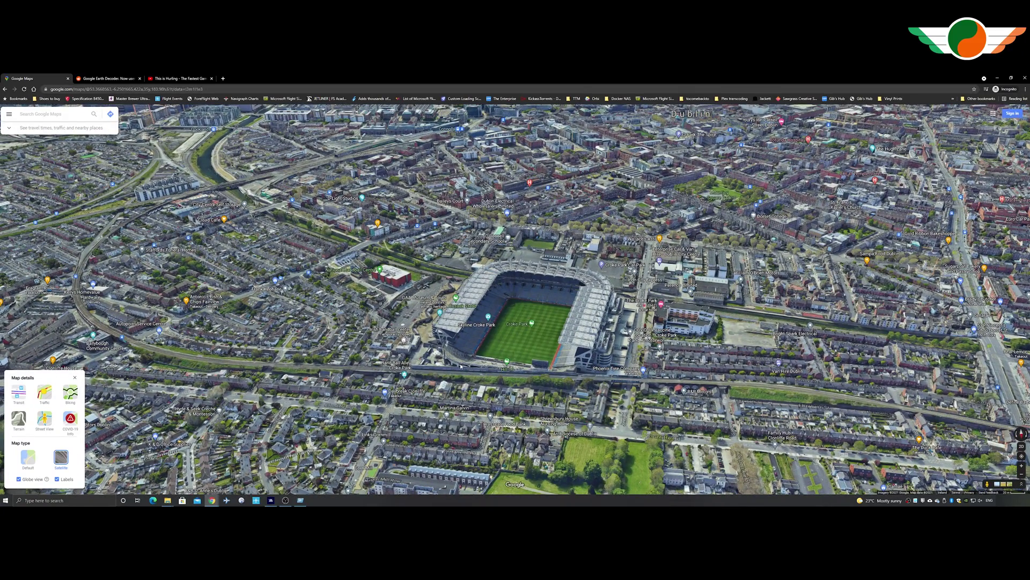
scroll(524, 342, up, 3)
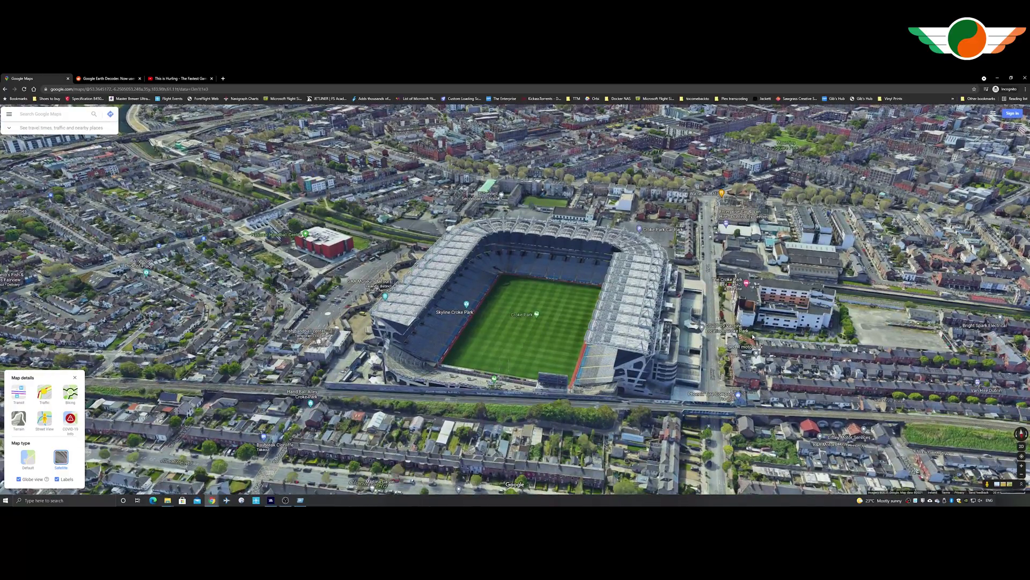
ctrl+drag(753, 336, 425, 337)
ctrl+drag(548, 365, 291, 393)
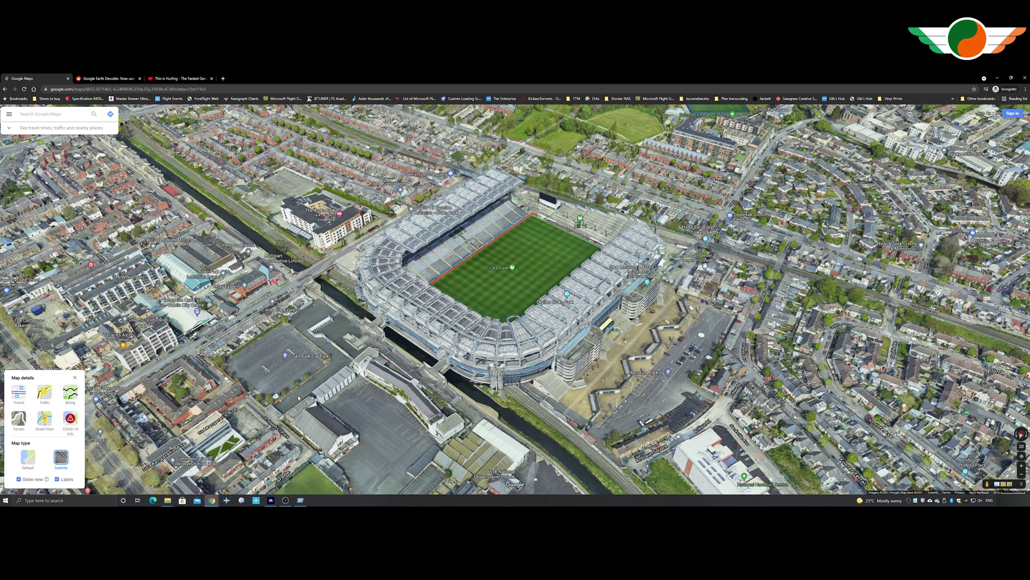
click(510, 276)
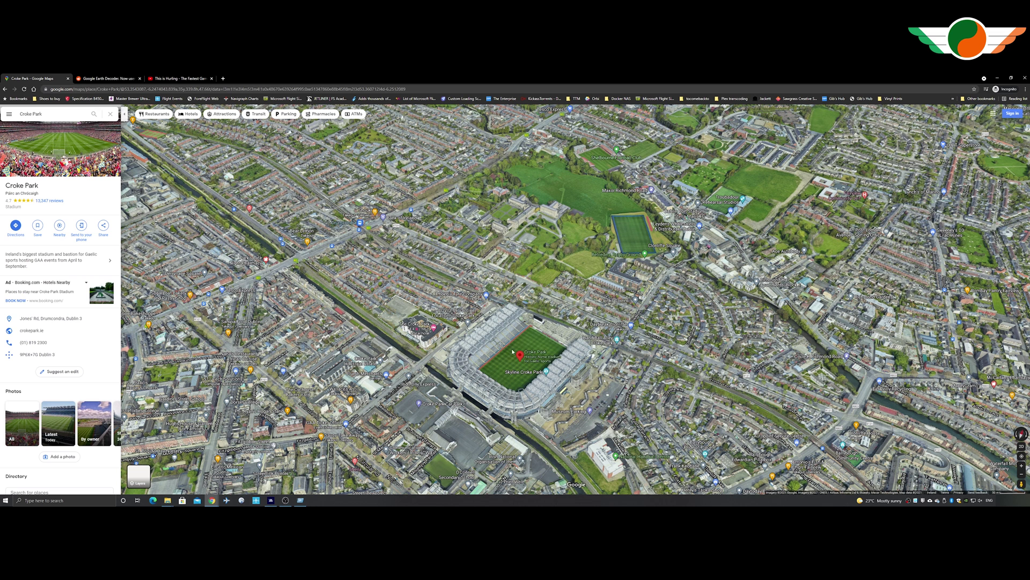
right_click(541, 360)
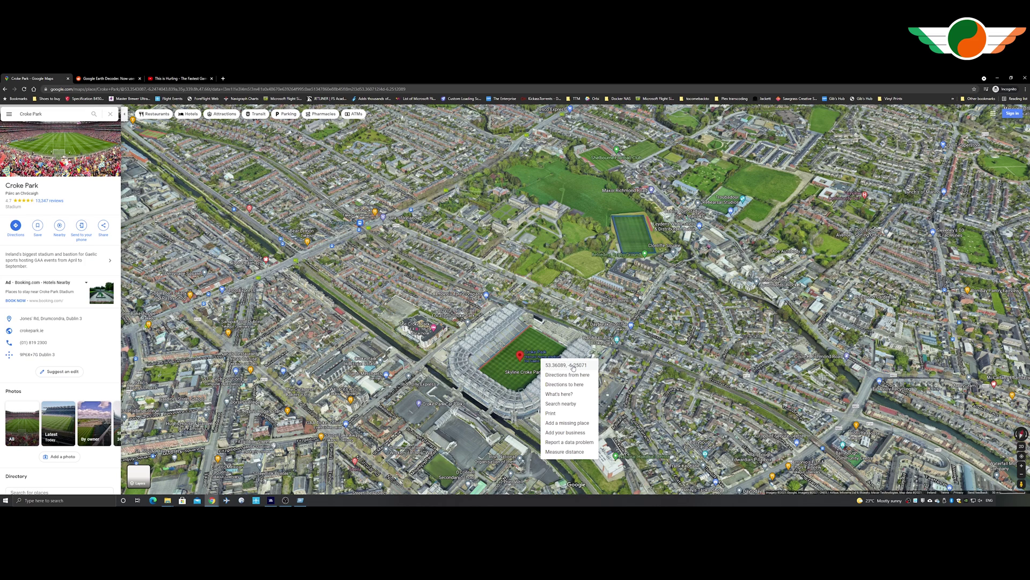
- Enter Croke Park's coordinates '53.36089 -6.25071' in the simulator's World Map search
key(alt+Tab)
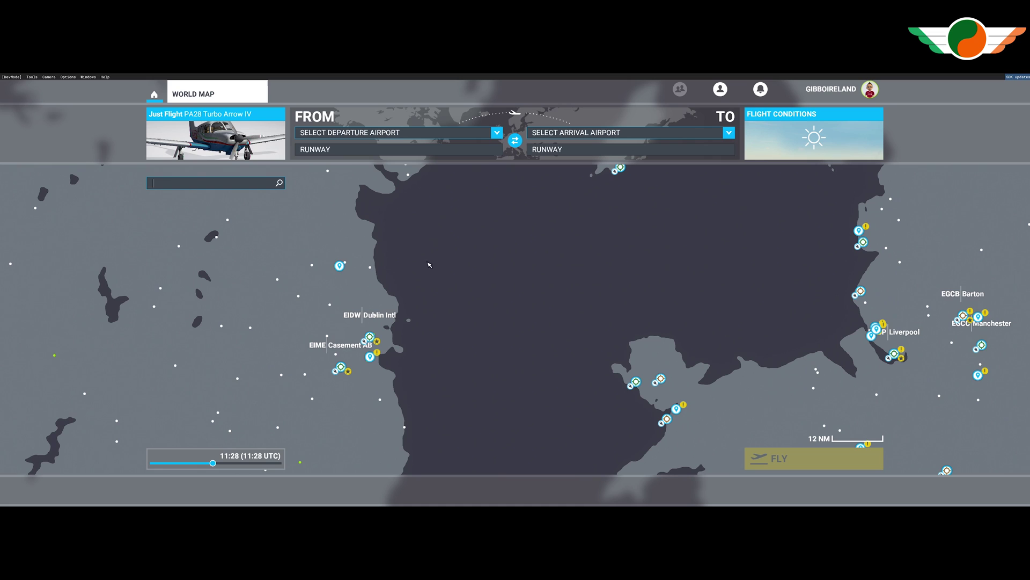
text(53.)
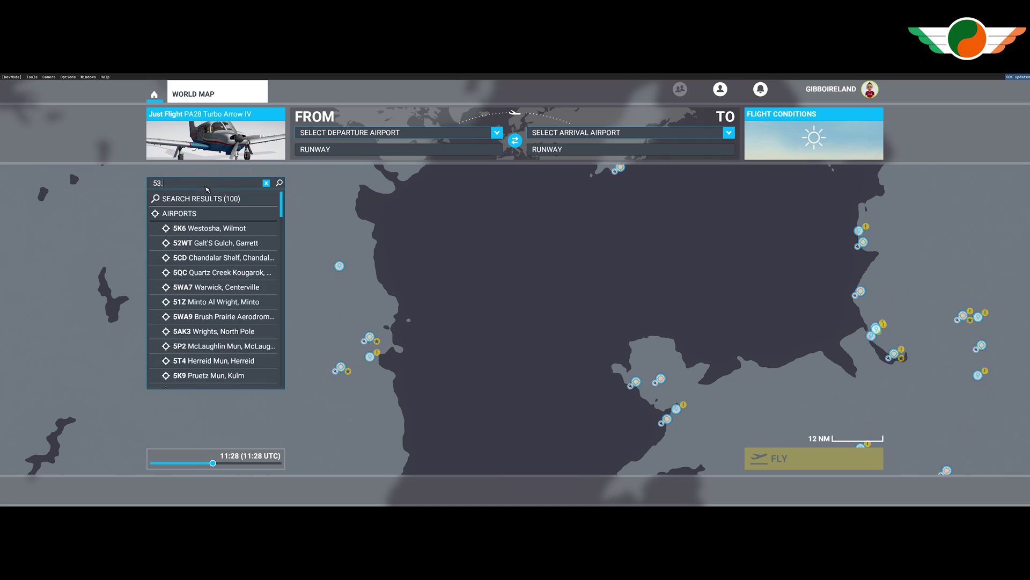
text(360)
key(alt+Tab)
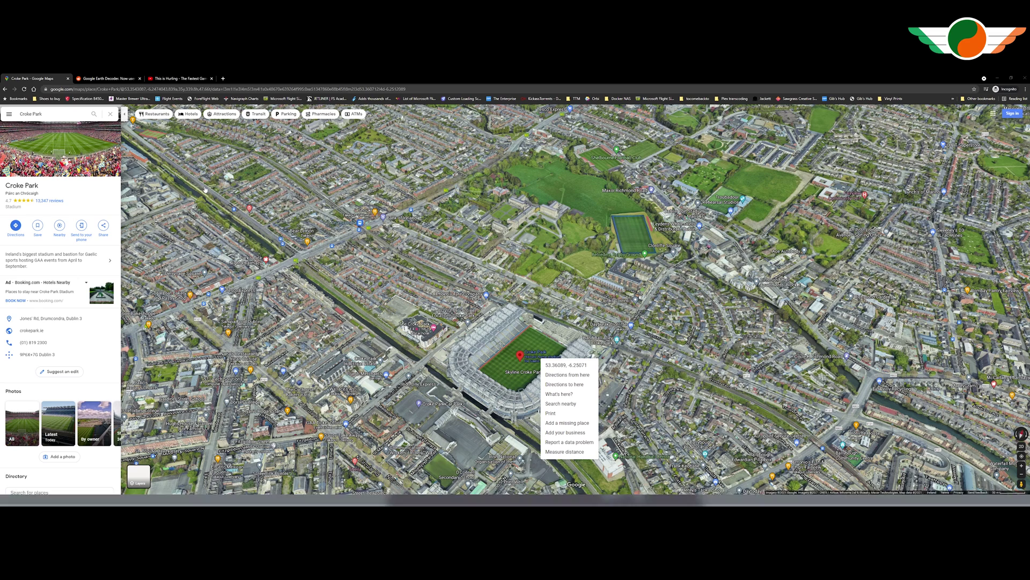
key(alt+Tab)
text(89)
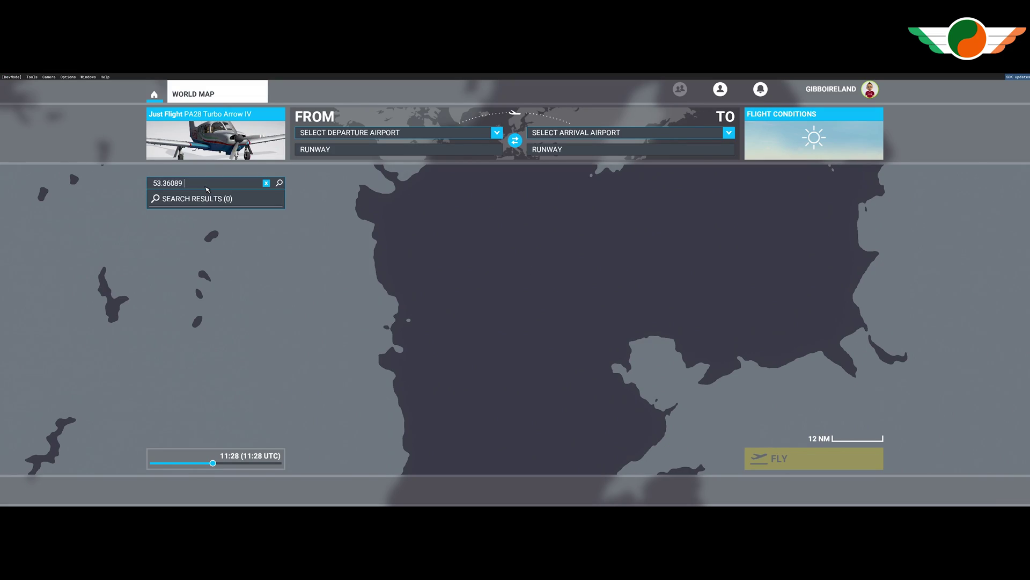
key(alt+Tab)
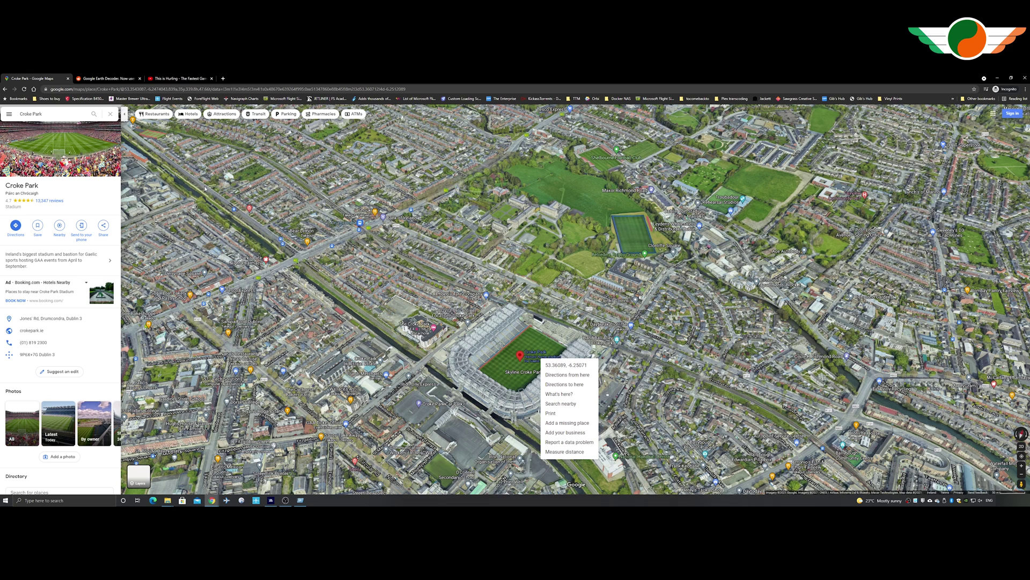
key(alt+Tab)
text(-6.25071)
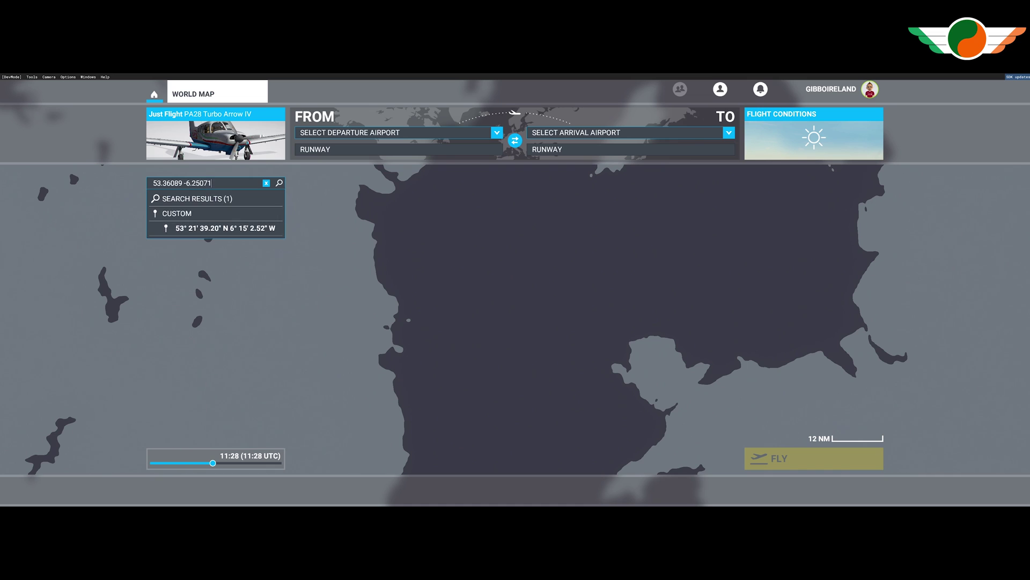
key(alt+Tab)
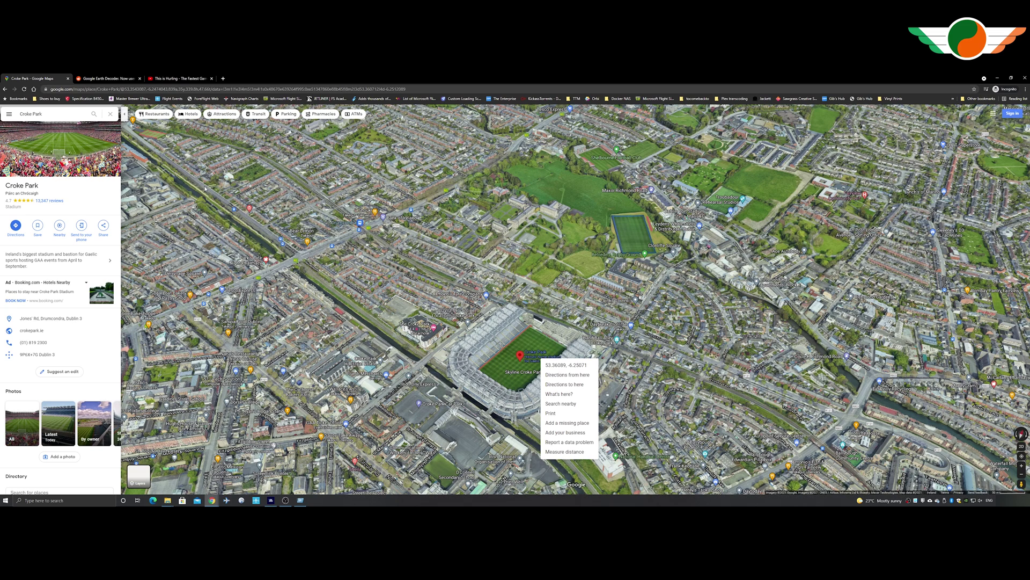
key(alt+Tab)
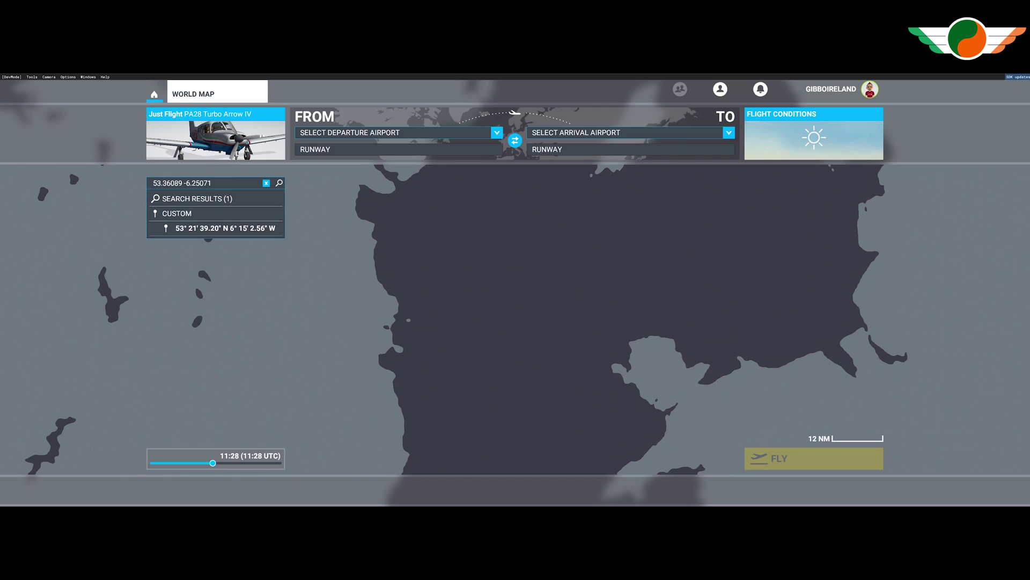
- Set the Custom coordinate result as the 2500 ft airborne departure and launch the flight
click(239, 230)
click(242, 231)
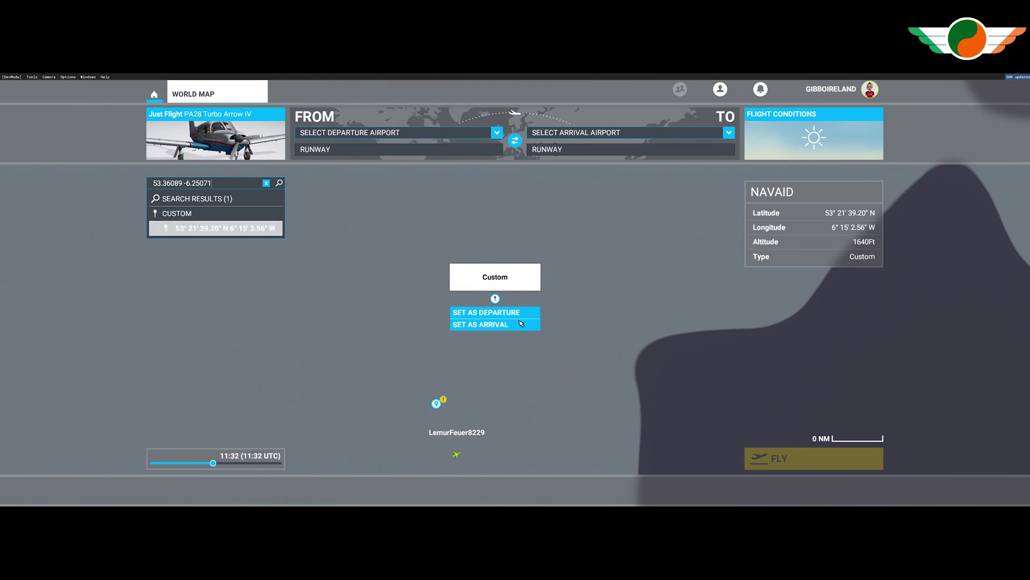
click(485, 312)
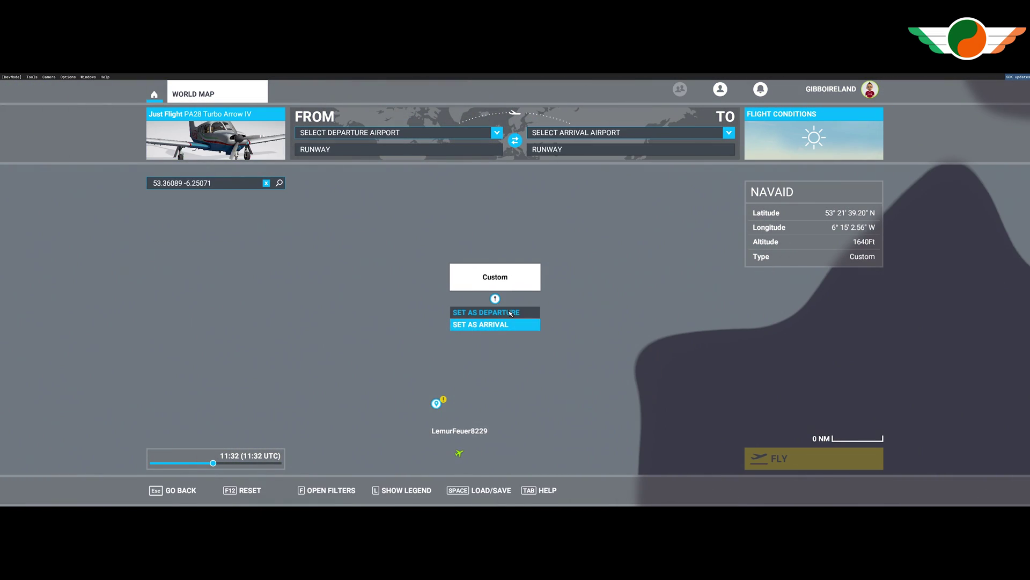
click(805, 458)
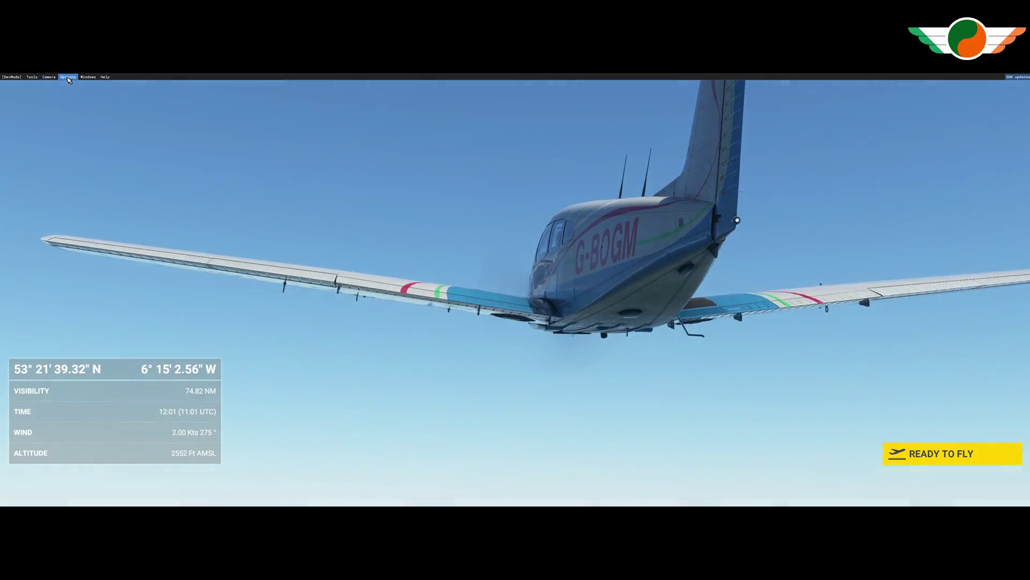
- Pause the simulation, enter the flight over Dublin, and switch to the Developer Camera
click(68, 76)
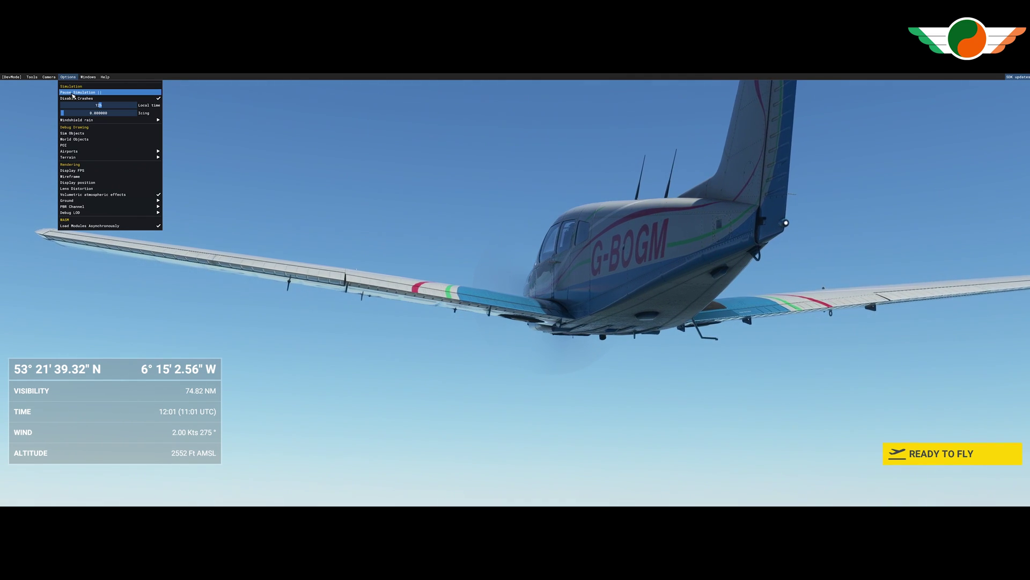
click(75, 93)
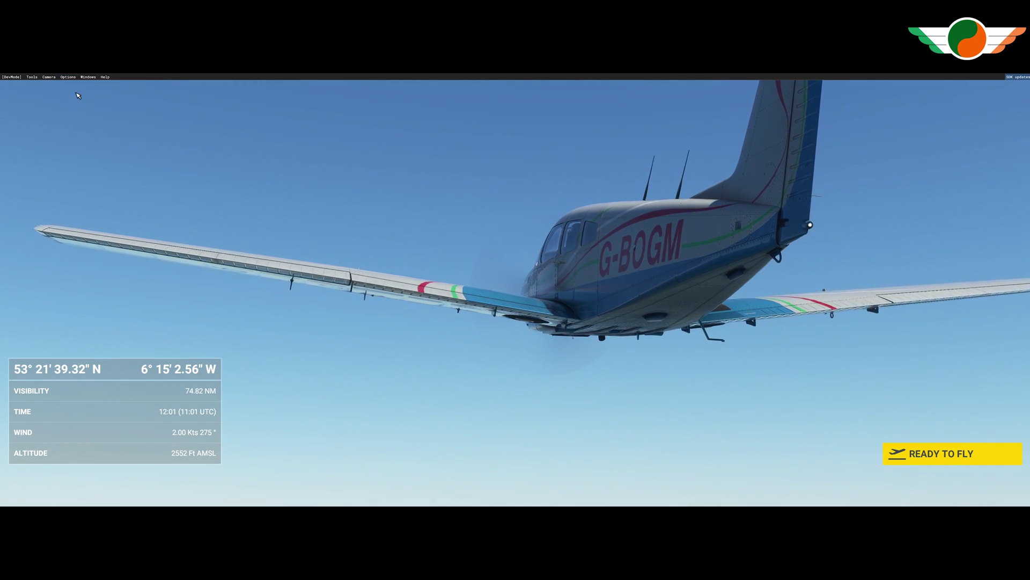
click(916, 453)
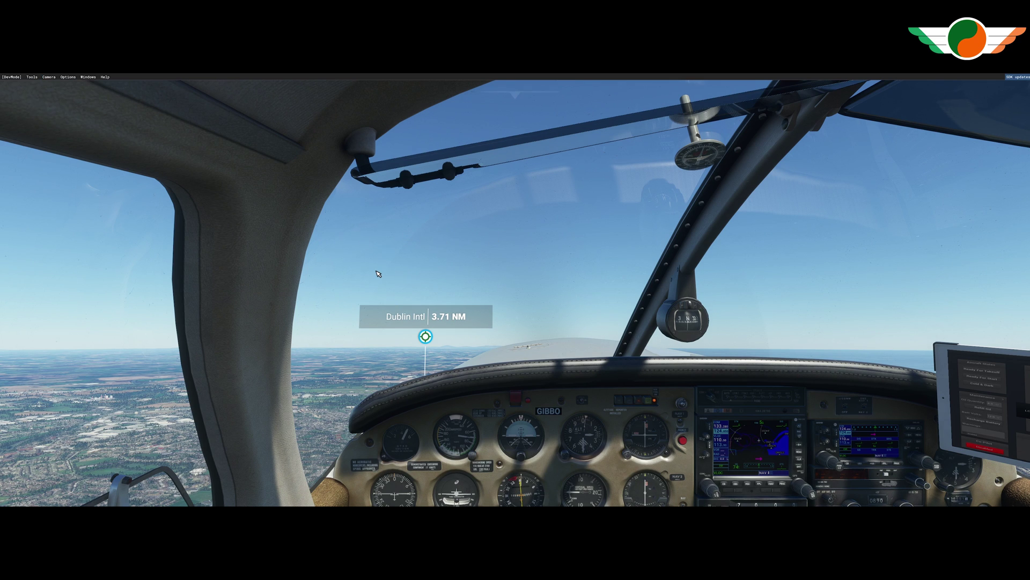
key(End)
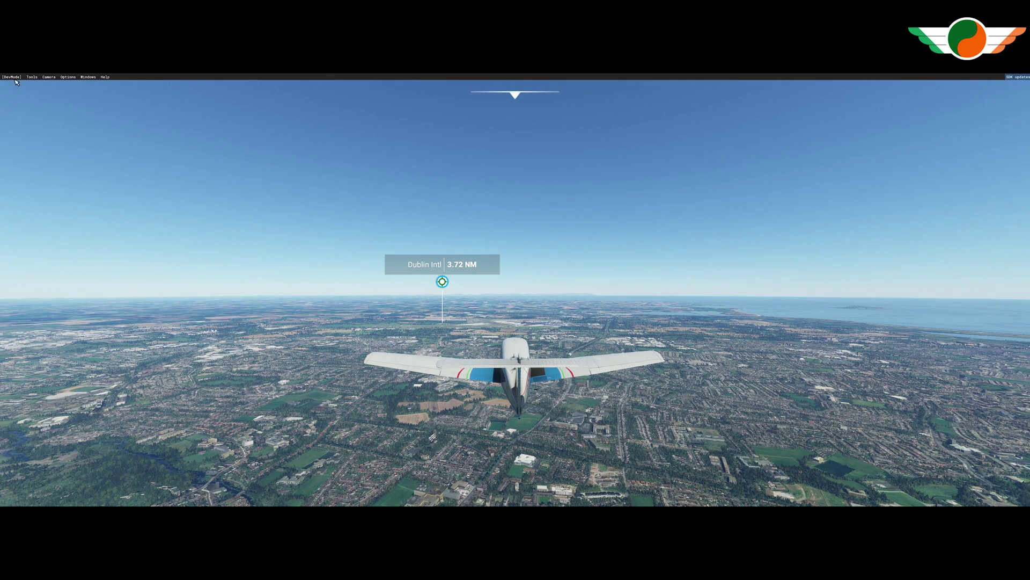
click(56, 86)
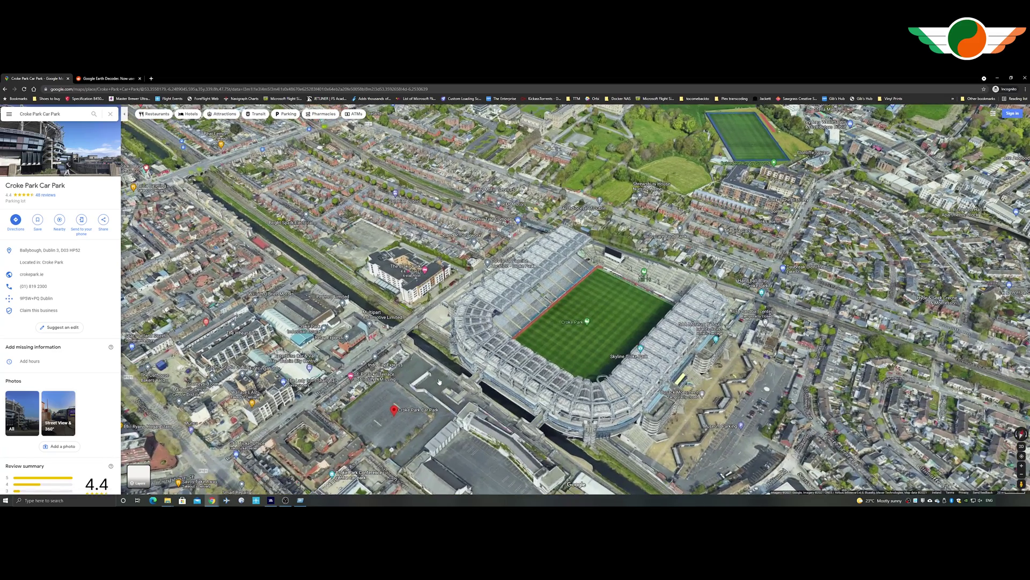
- Orbit and tilt the 3-D Croke Park map, then open the Google Earth Decoder Reddit post
ctrl+drag(438, 378, 207, 309)
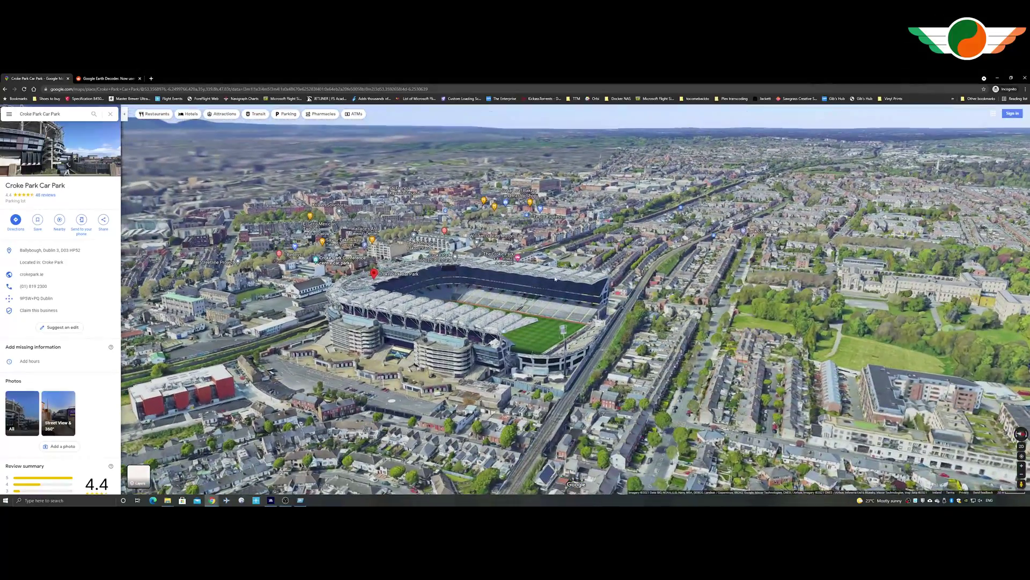
ctrl+drag(606, 271, 392, 270)
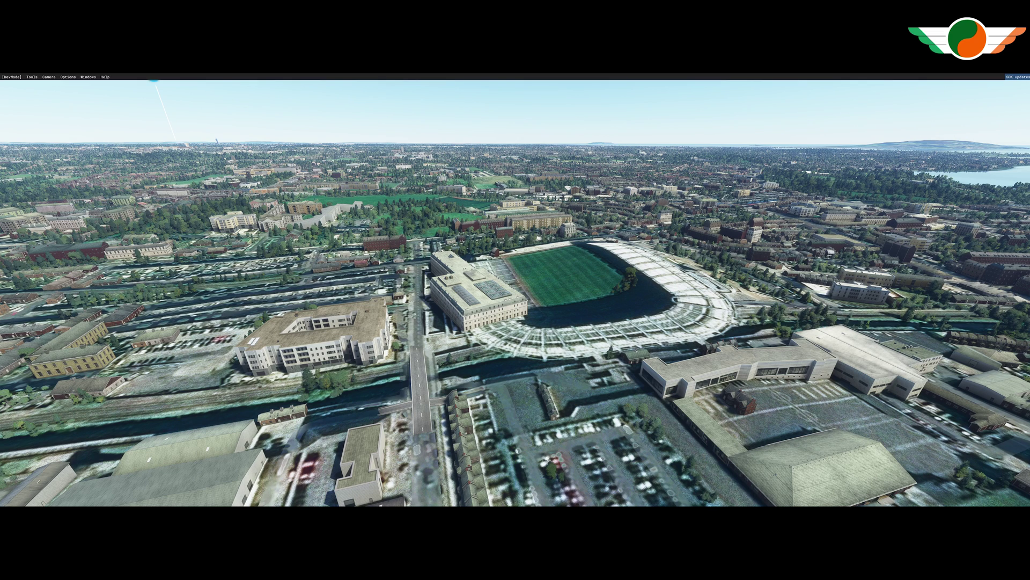
key(alt+Tab)
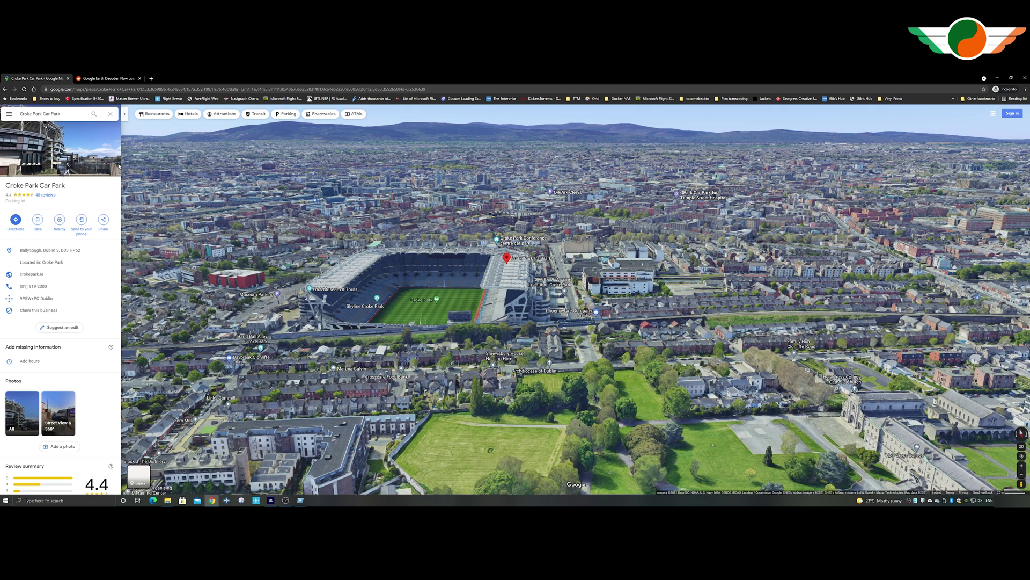
click(108, 80)
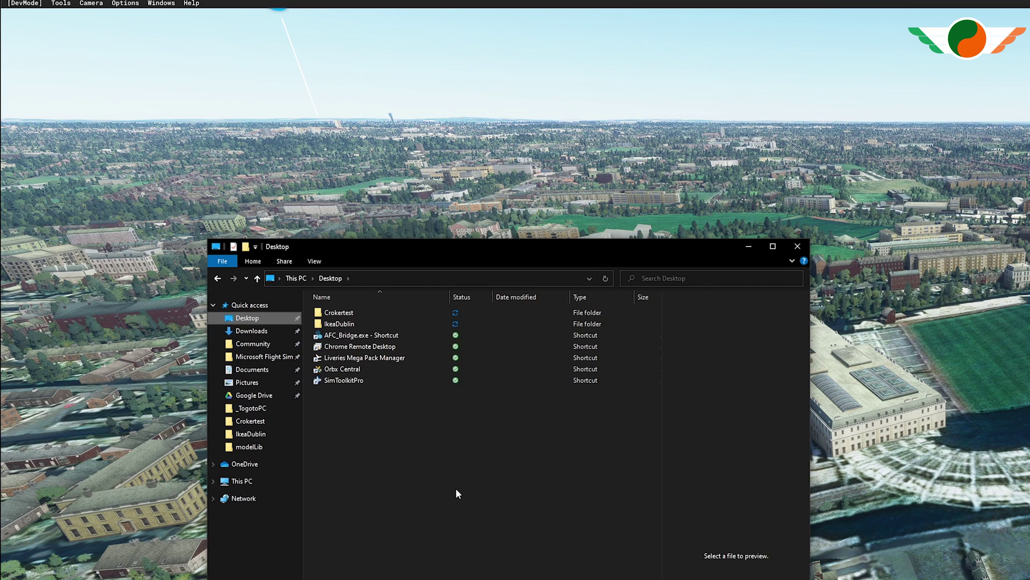
- Browse the CrokePark project folders into PackageDefinitions to open CrokePark.xml
double_click(336, 312)
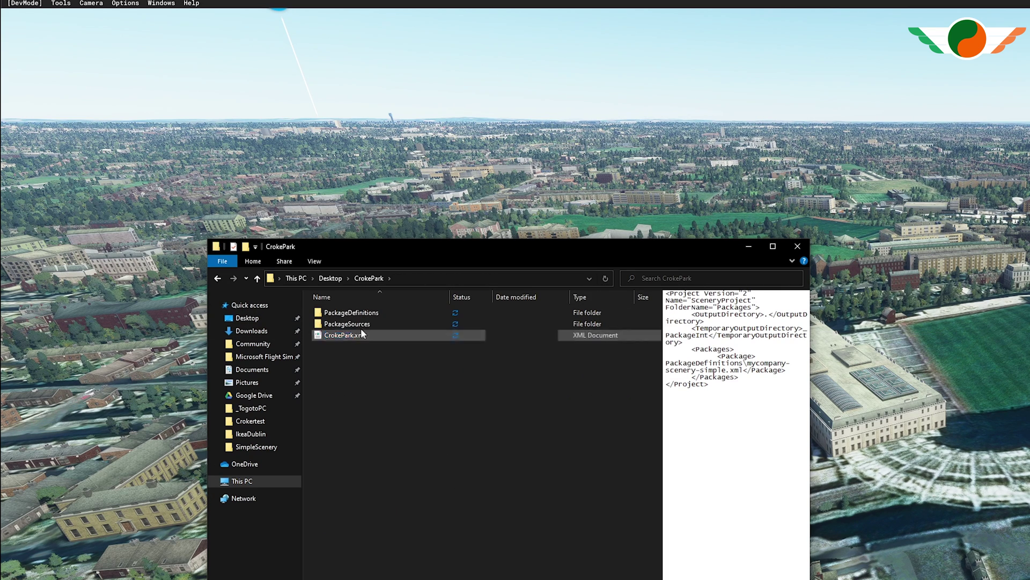
double_click(359, 325)
double_click(358, 312)
click(359, 313)
key(alt+Left)
double_click(363, 324)
click(358, 313)
key(alt+Left)
key(alt+Left)
double_click(356, 314)
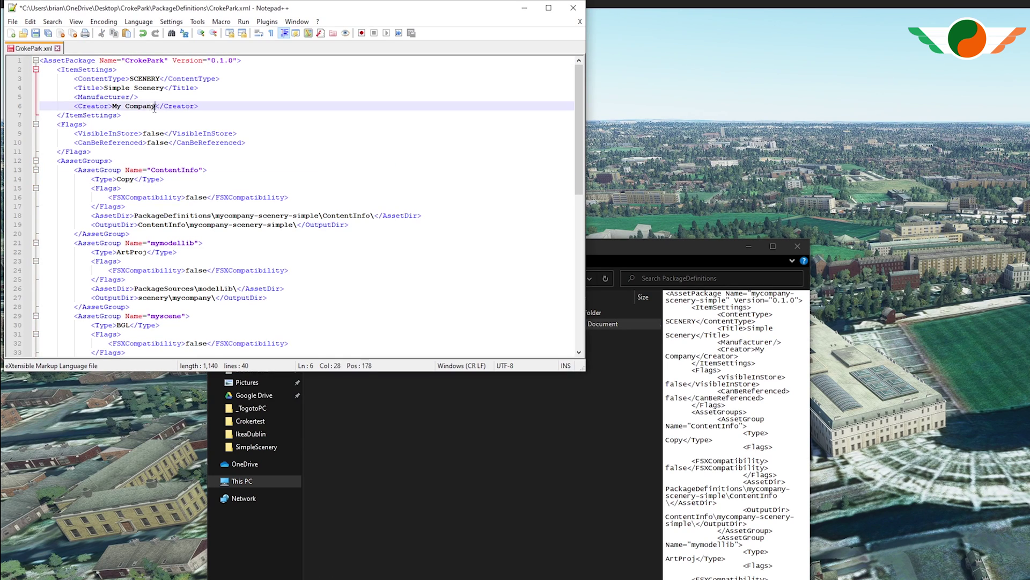
- Set the creator to the author's name and the title to CrokePark, then save and close
text(Gibbo)
drag(163, 87, 105, 91)
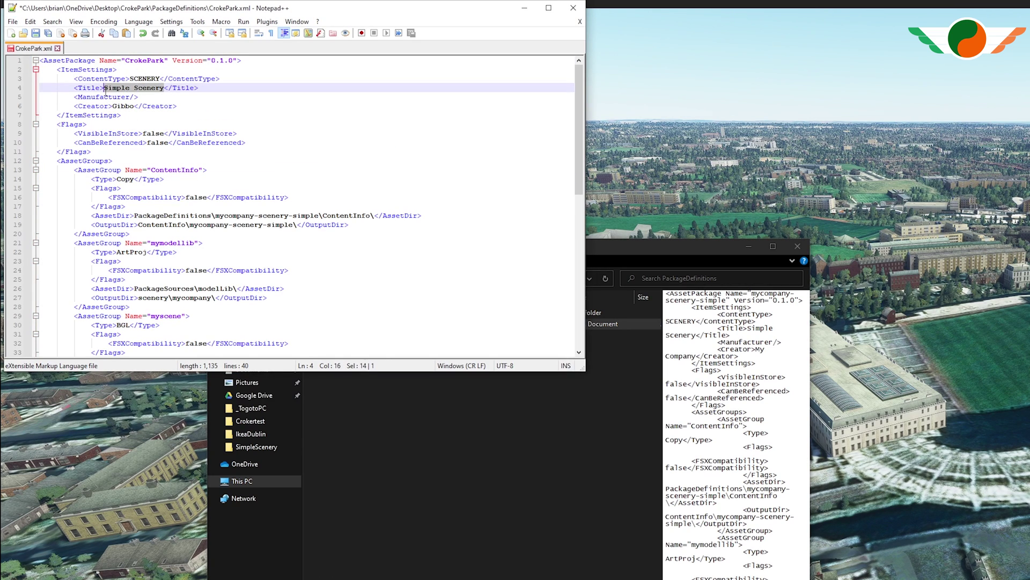
text(CrokePark)
key(ctrl+s)
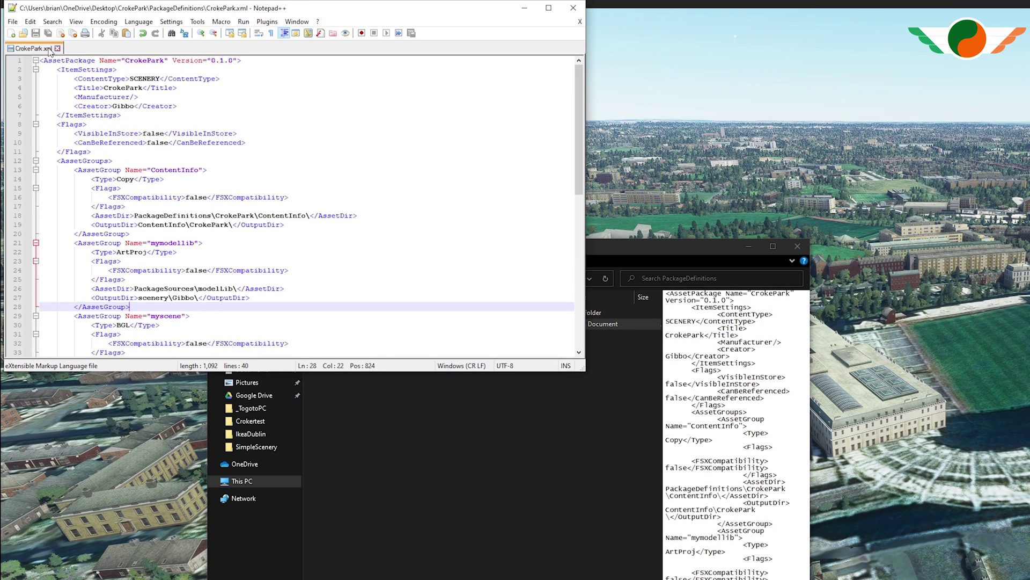
click(57, 49)
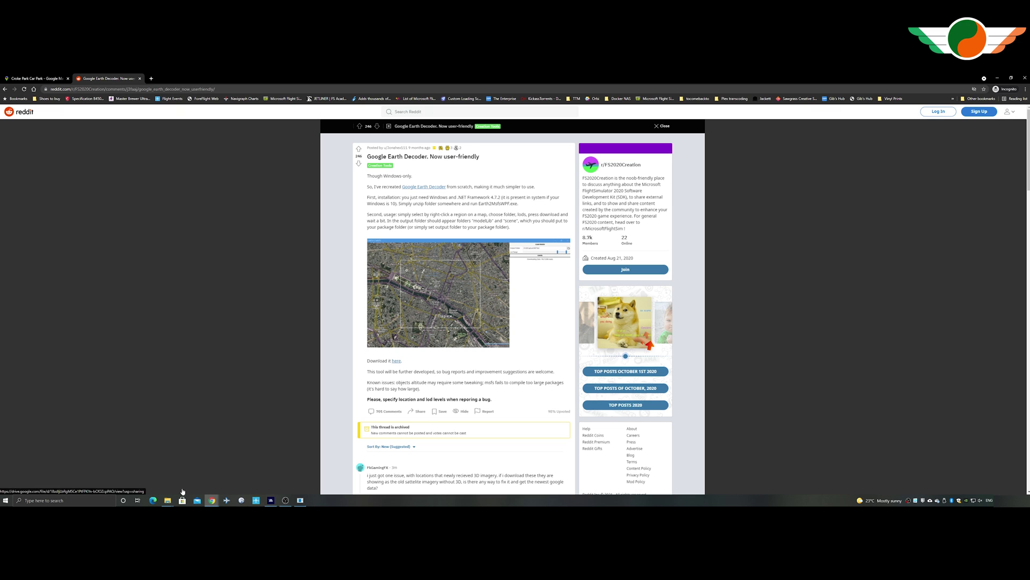
- Launch Earth2MsfsWPF.exe from the Release folder in Downloads
mouse_move(168, 501)
click(160, 474)
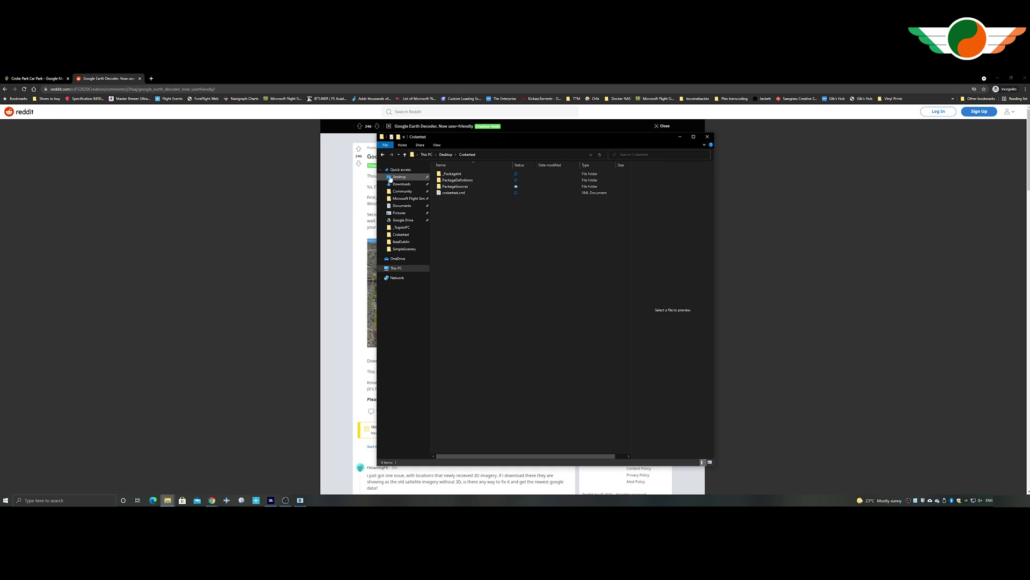
click(401, 185)
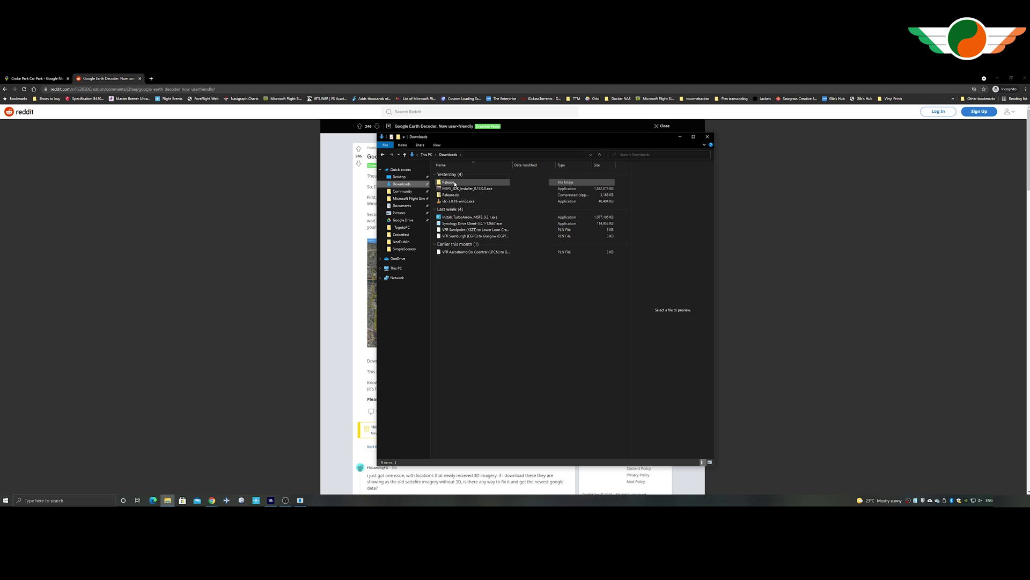
double_click(462, 182)
double_click(462, 192)
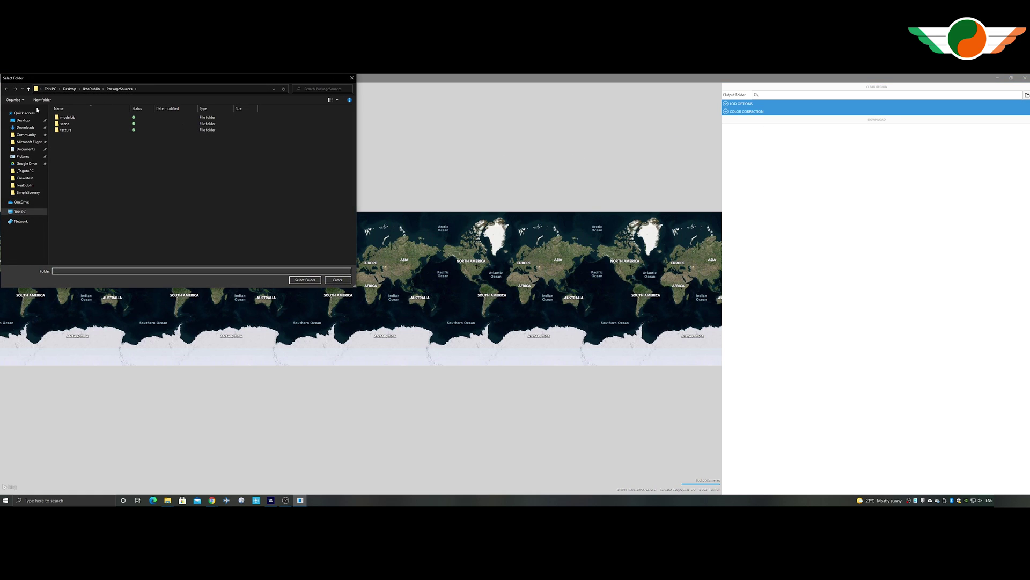
- Select CrokePark\PackageSources as the output folder and zoom the map into central Dublin
double_click(69, 118)
double_click(80, 124)
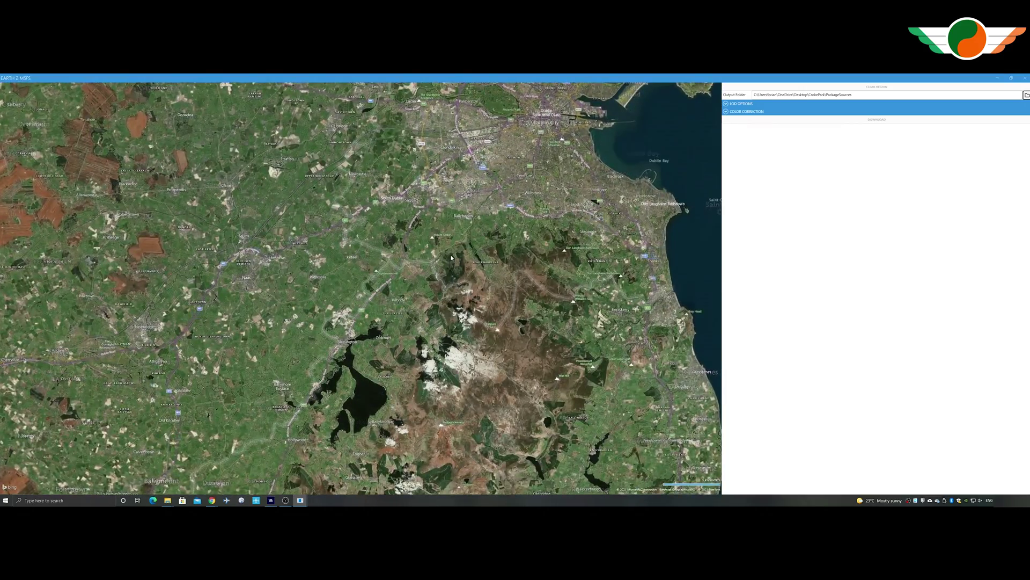
drag(451, 258, 380, 366)
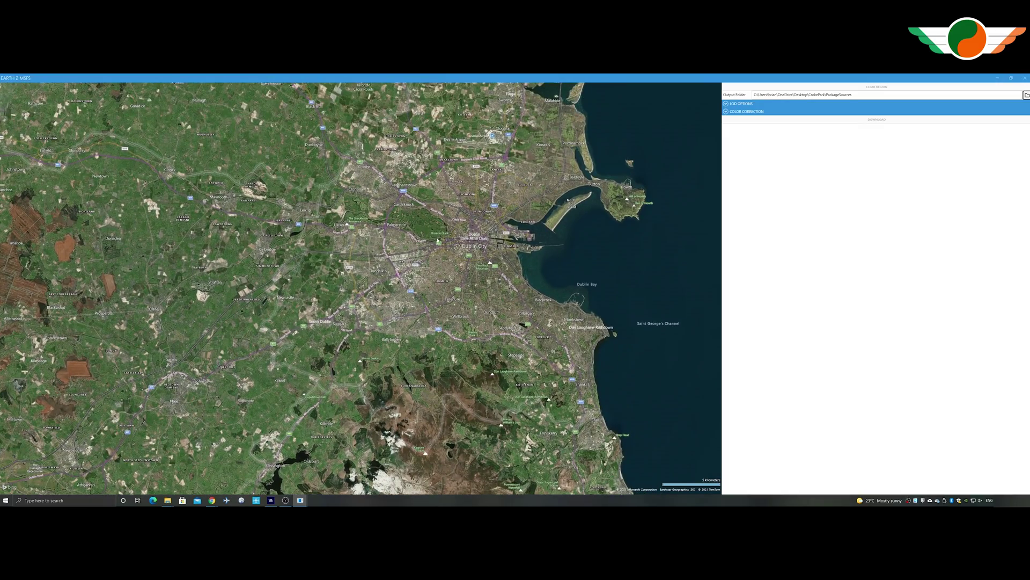
scroll(438, 240, up, 3)
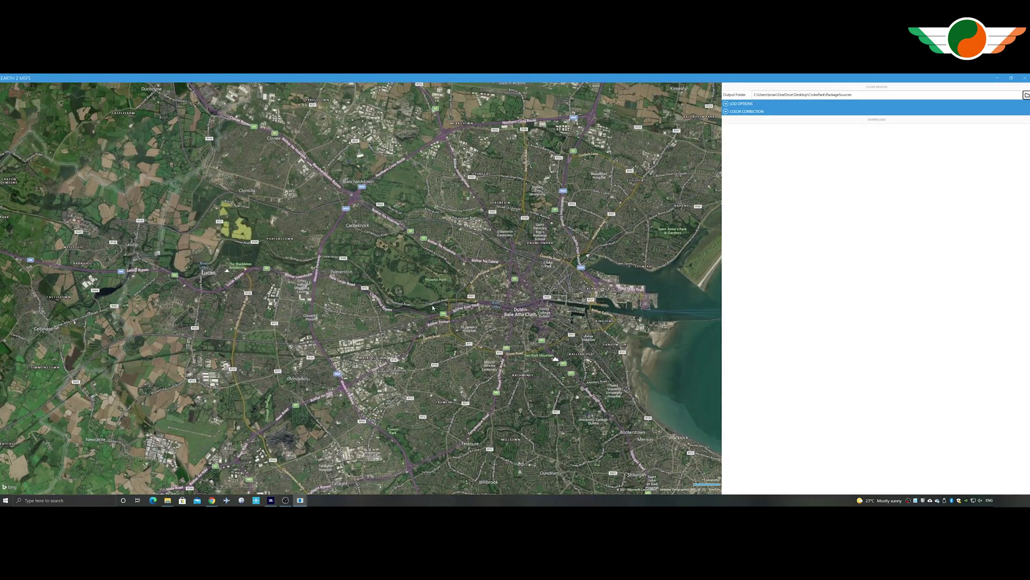
scroll(433, 308, up, 3)
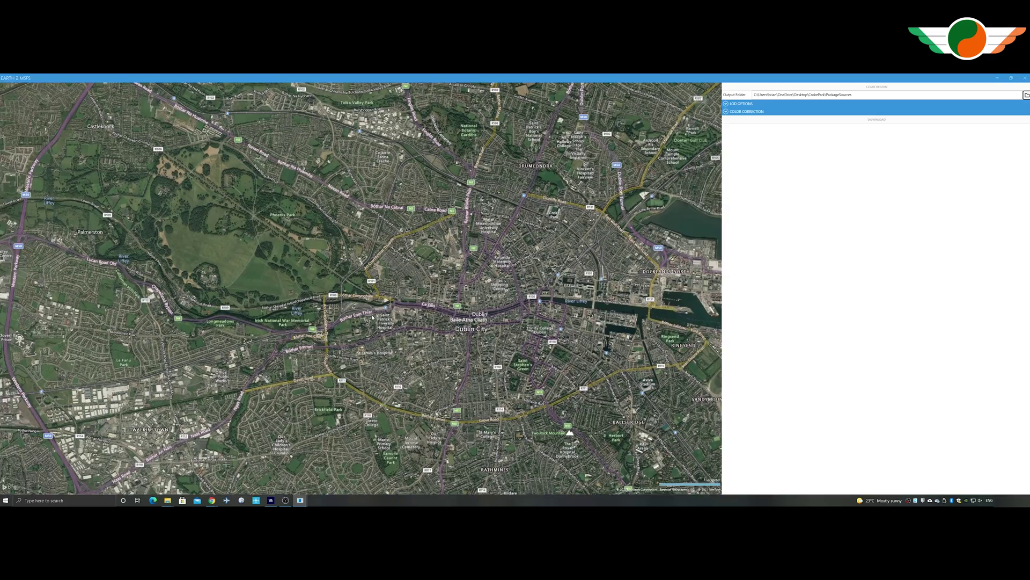
drag(372, 317, 449, 323)
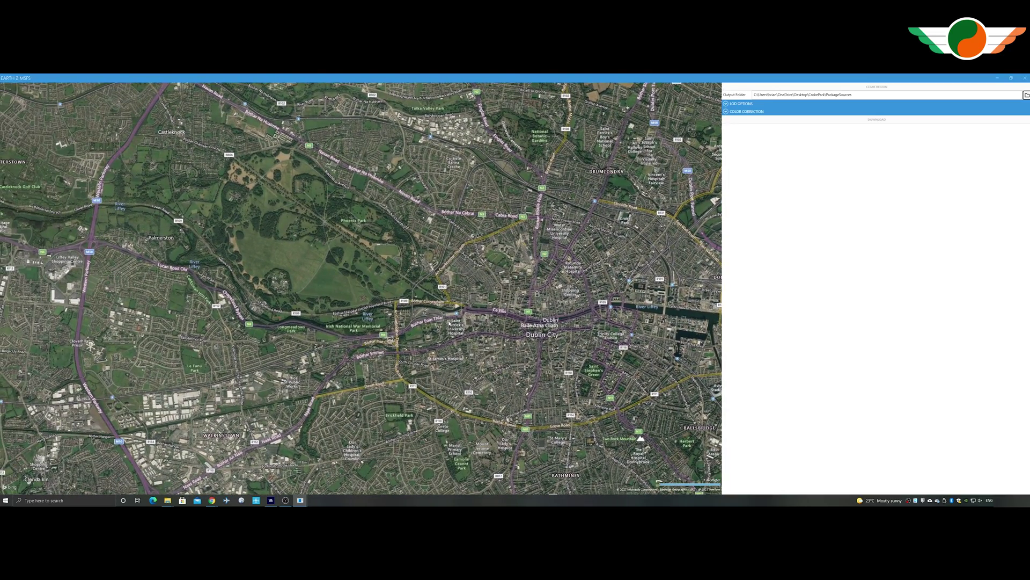
- Pan and zoom the satellite map until Croke Park stadium is centred
drag(599, 201, 453, 310)
scroll(487, 284, up, 5)
scroll(454, 311, down, 2)
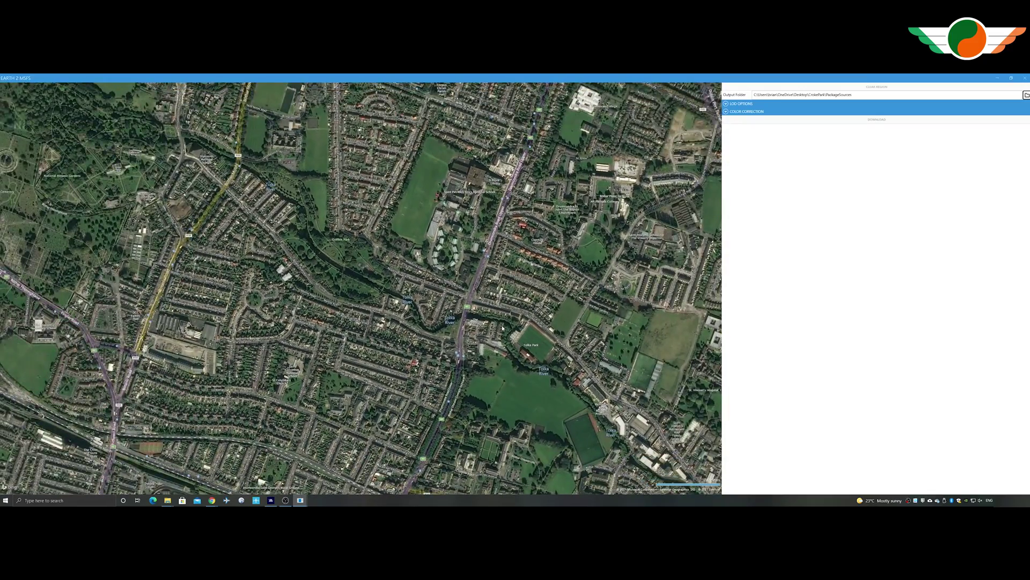
drag(508, 279, 407, 356)
scroll(406, 355, down, 4)
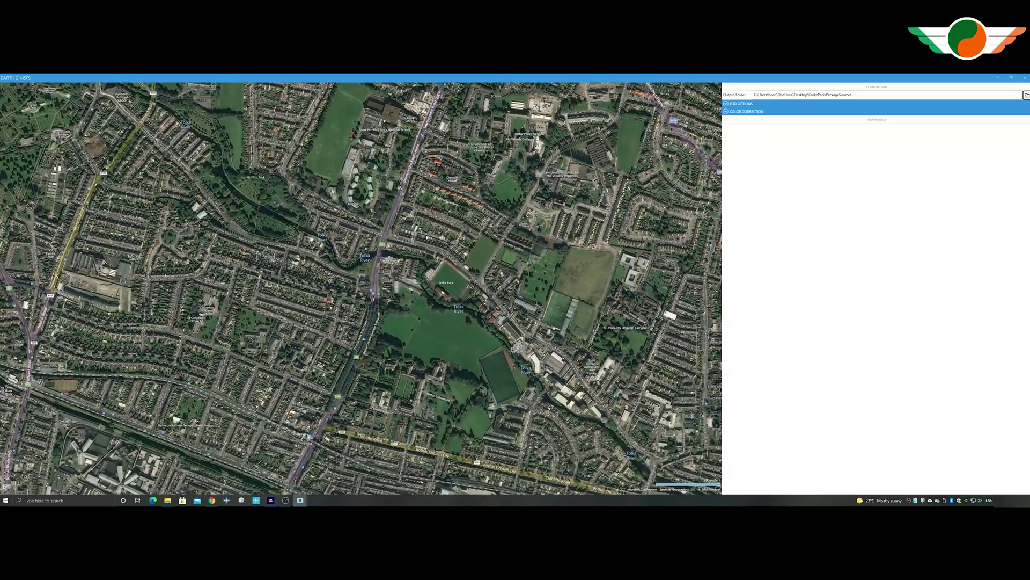
key(Down)
scroll(435, 300, up, 6)
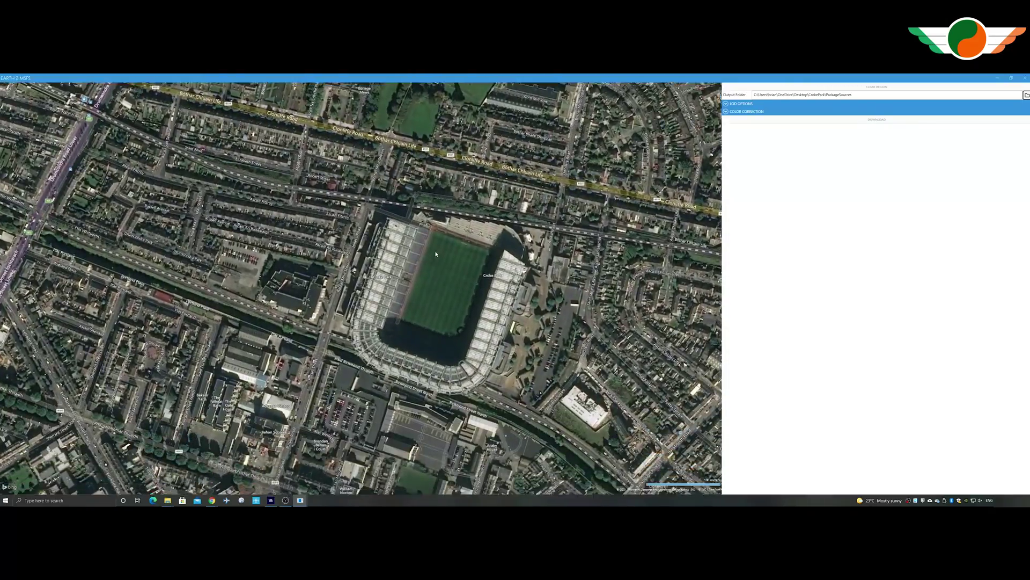
drag(435, 253, 410, 242)
- Show LOD options, outline a rectangle around Croke Park stadium, and download its 3-D data
click(727, 105)
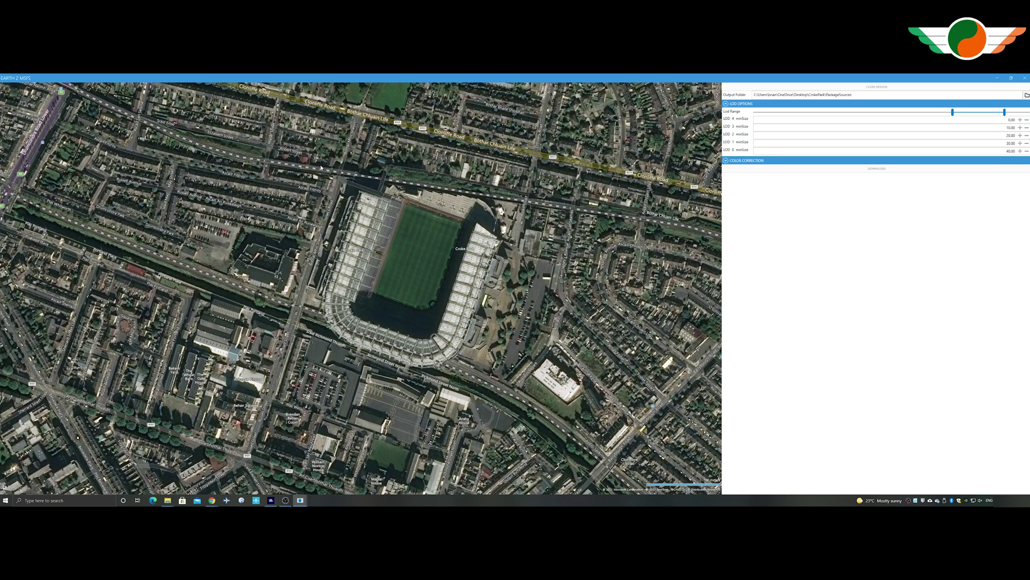
drag(320, 167, 516, 384)
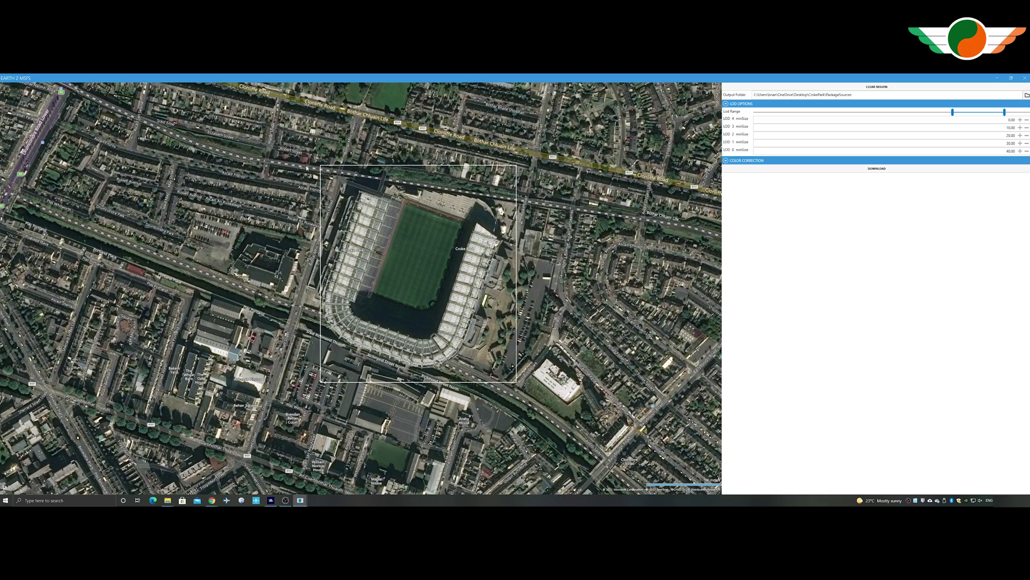
drag(305, 167, 519, 379)
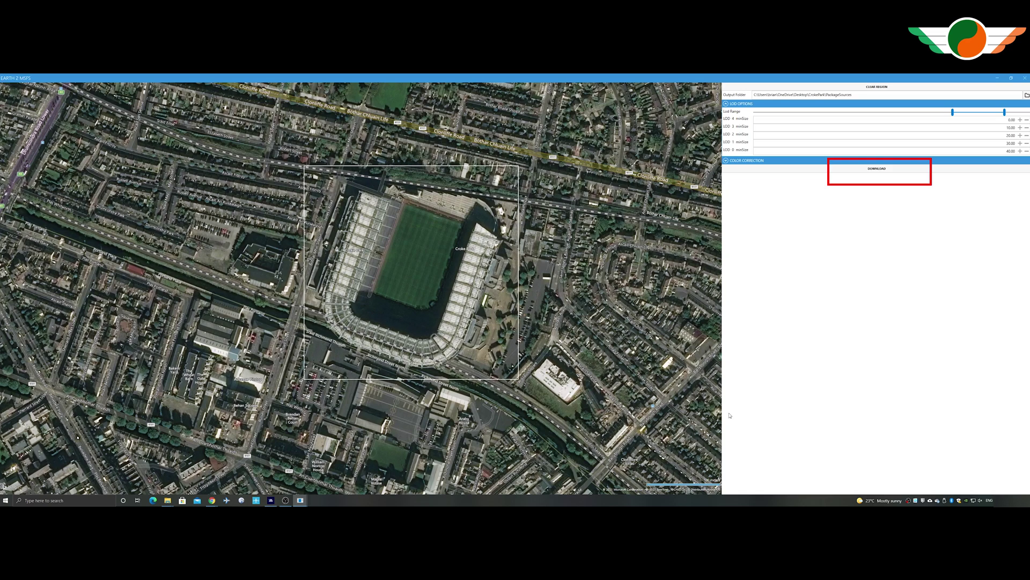
click(882, 170)
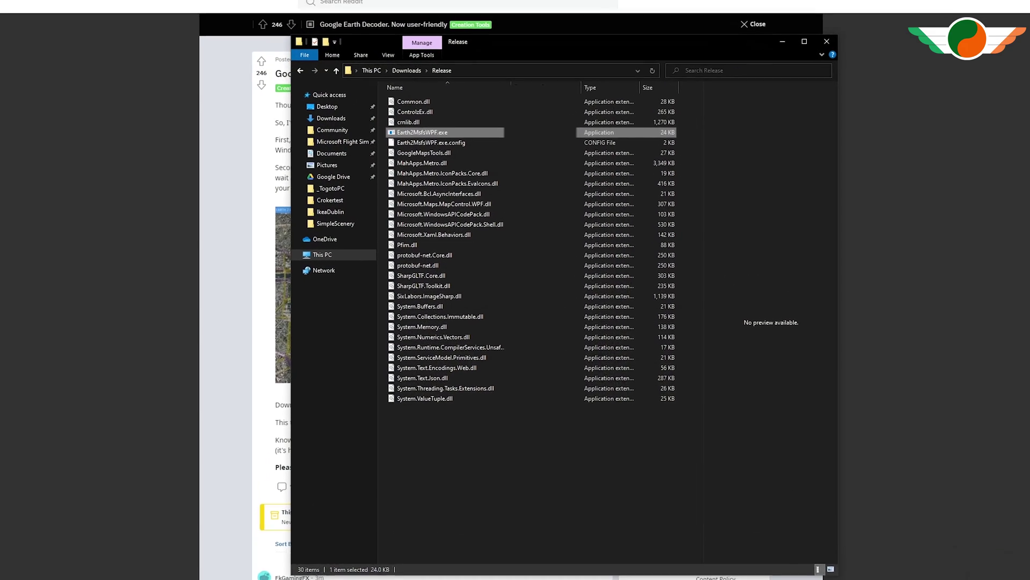
- Check the glTF tiles and PNG textures in CrokePark\PackageSources\modelLib, then return to CrokePark
click(320, 107)
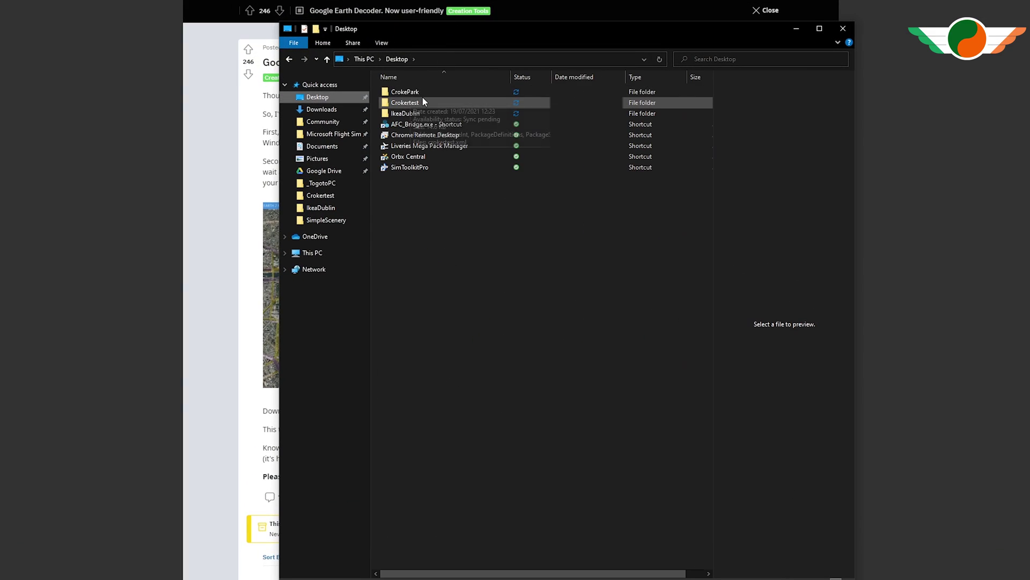
double_click(424, 92)
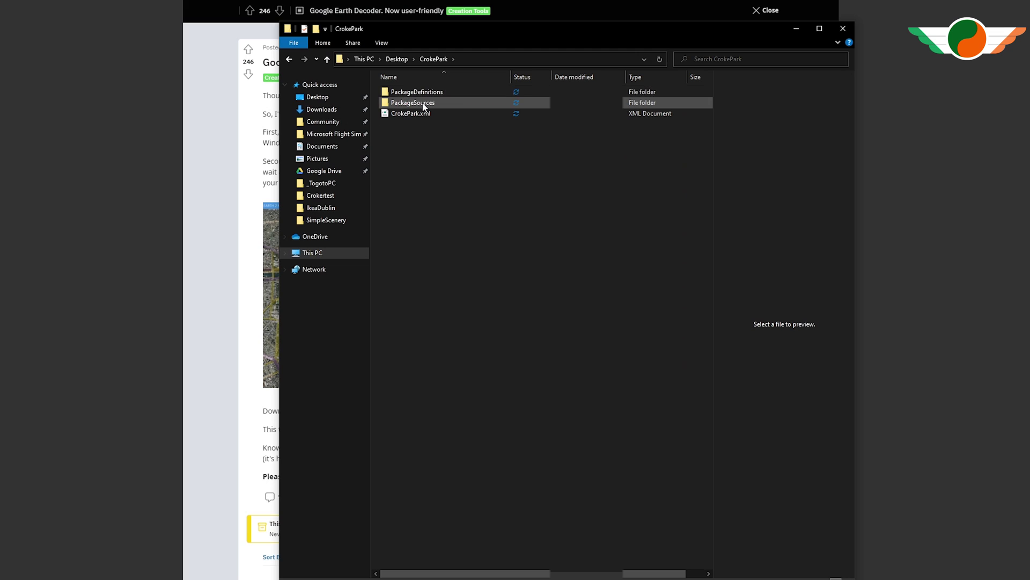
double_click(423, 103)
double_click(421, 95)
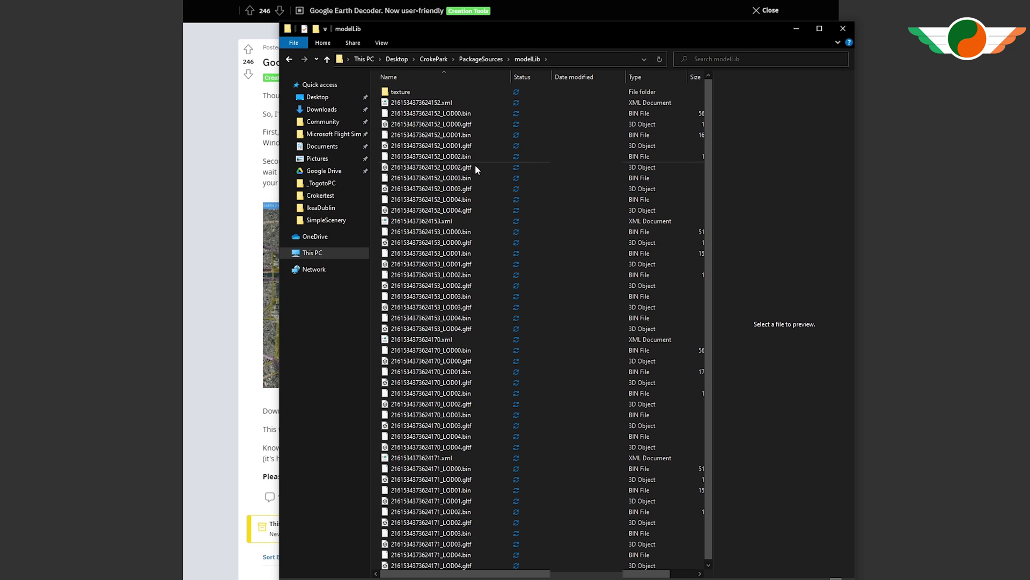
double_click(442, 92)
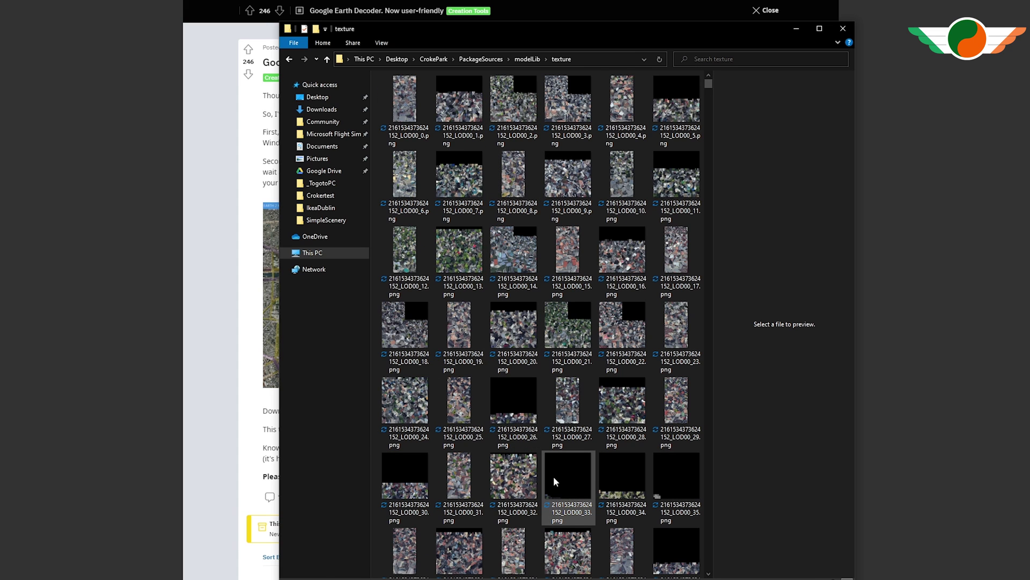
scroll(573, 491, down, 3)
scroll(575, 492, down, 20)
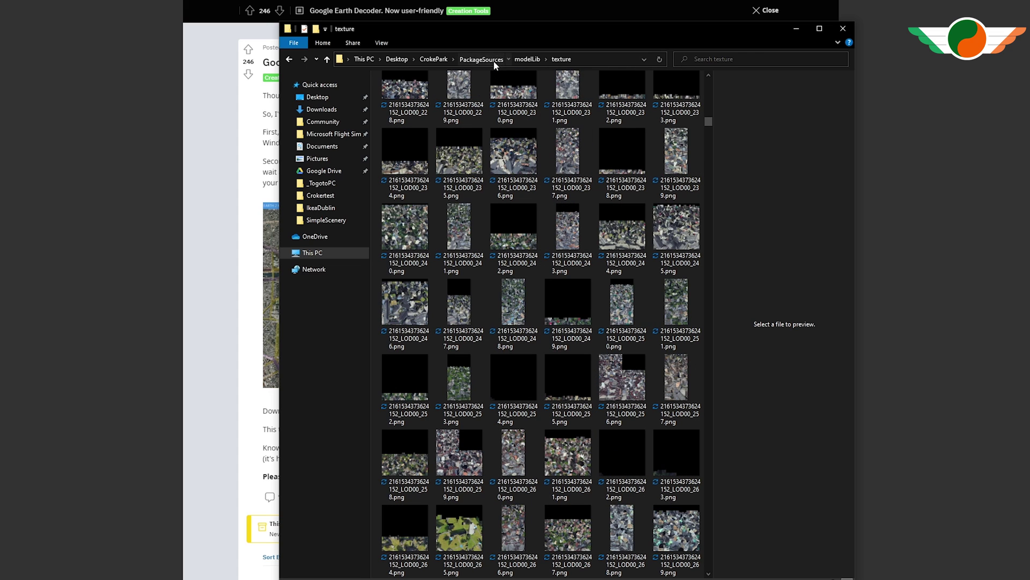
click(493, 60)
click(429, 60)
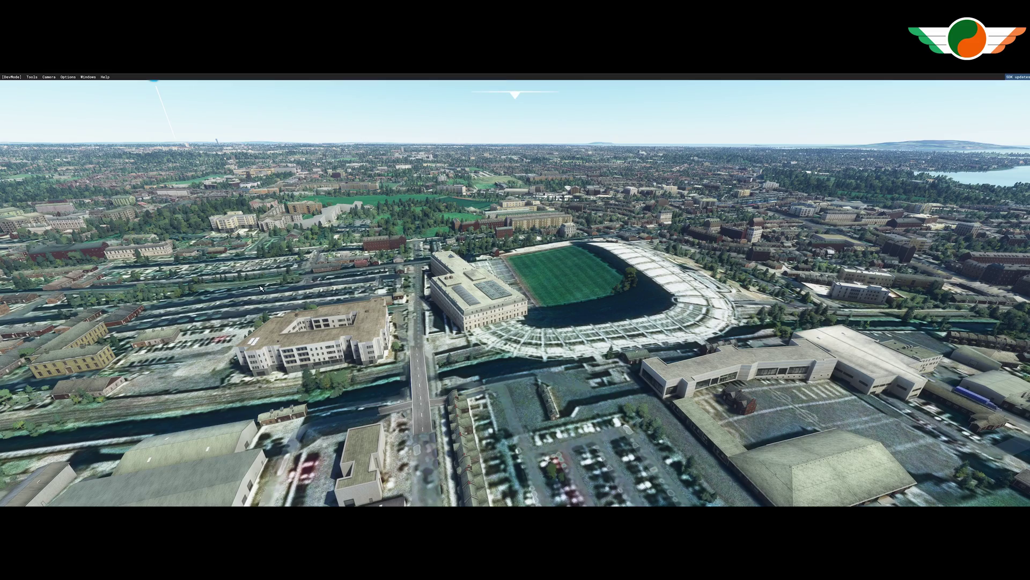
- Open the Desktop\CrokePark\CrokePark.xml project in developer mode
key(w)
key(s)
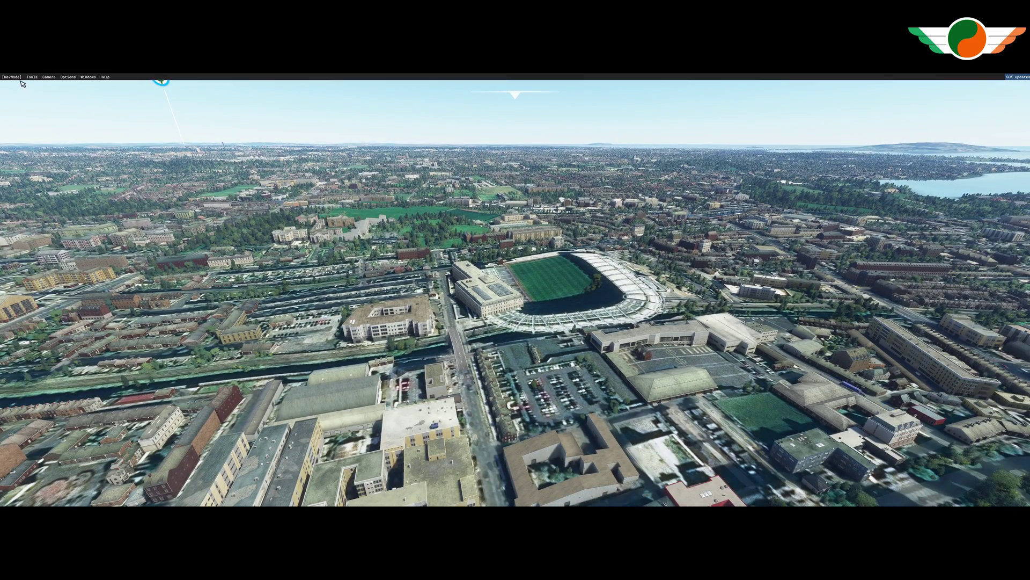
click(16, 77)
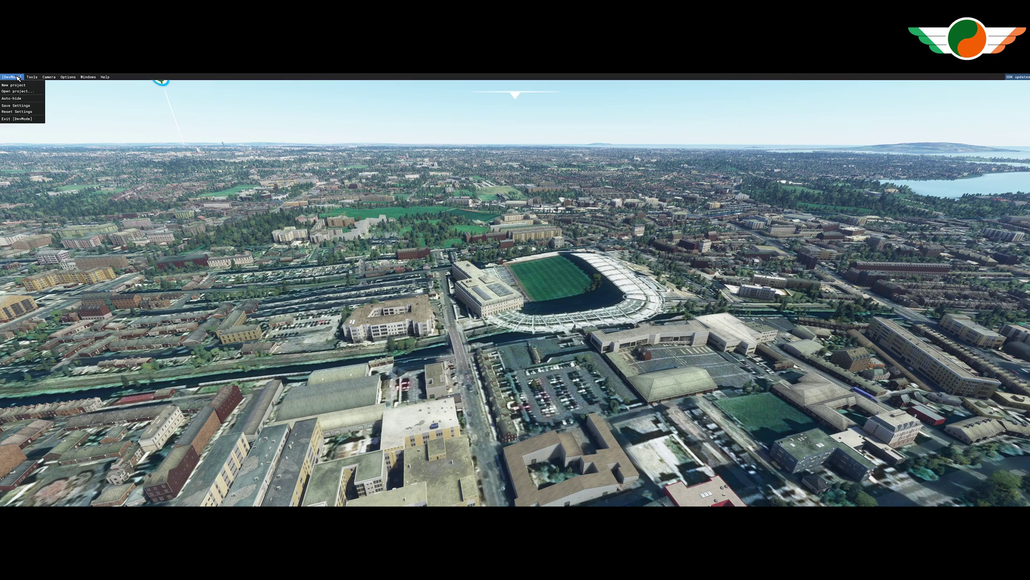
click(21, 94)
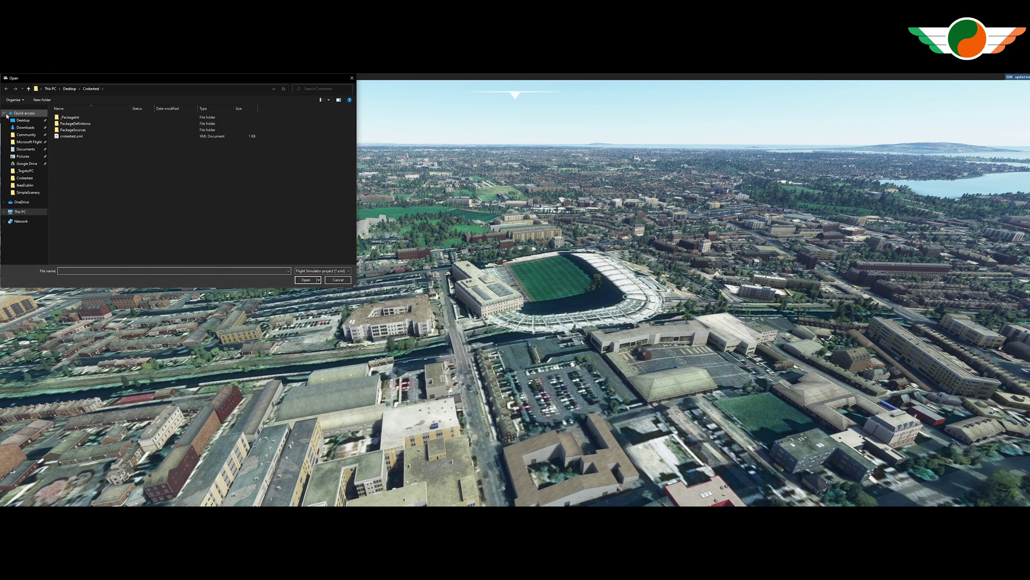
click(23, 121)
double_click(68, 119)
double_click(71, 130)
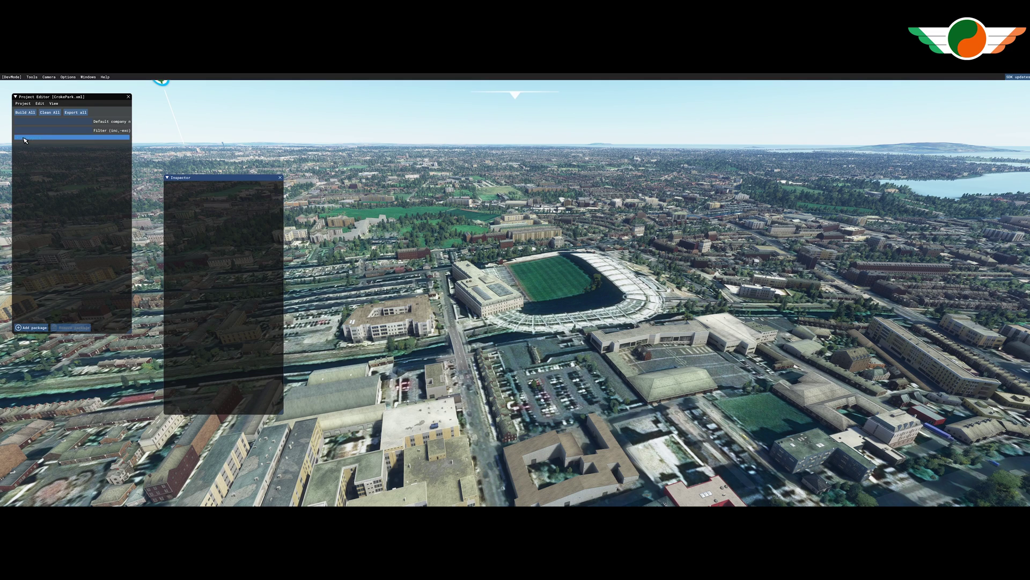
- Build the crokepark package and close the Console window
click(75, 137)
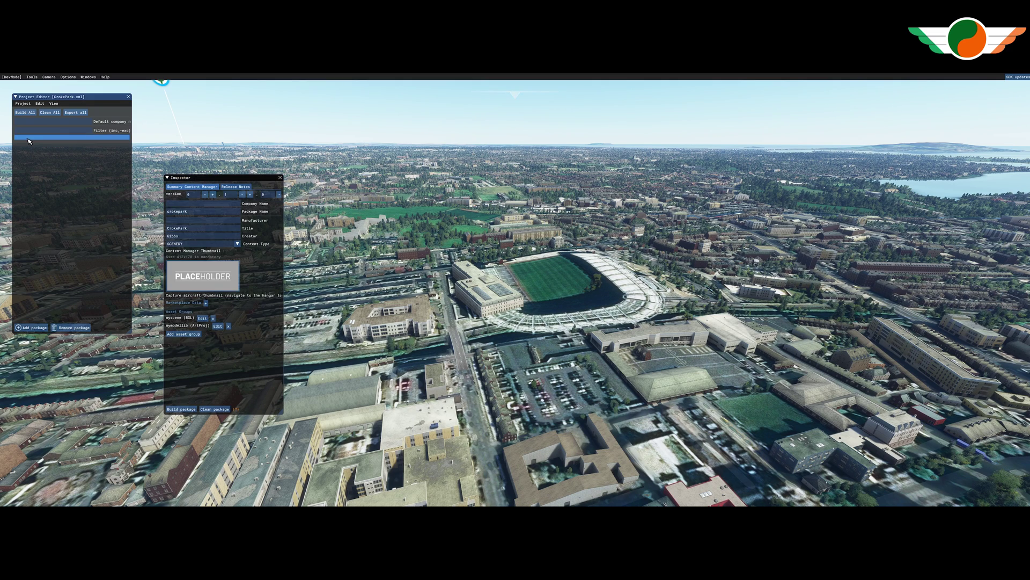
click(185, 409)
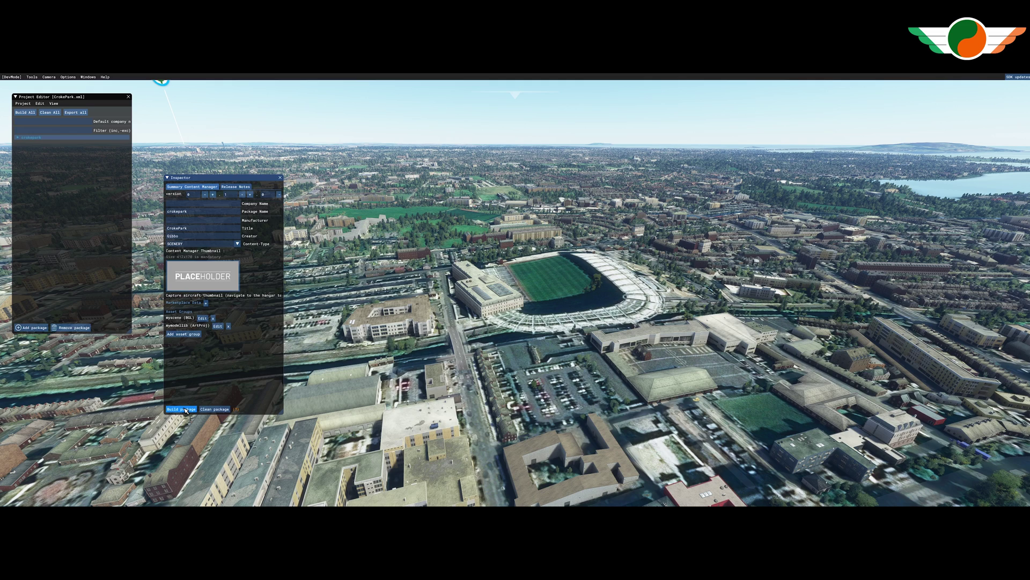
click(88, 77)
click(102, 85)
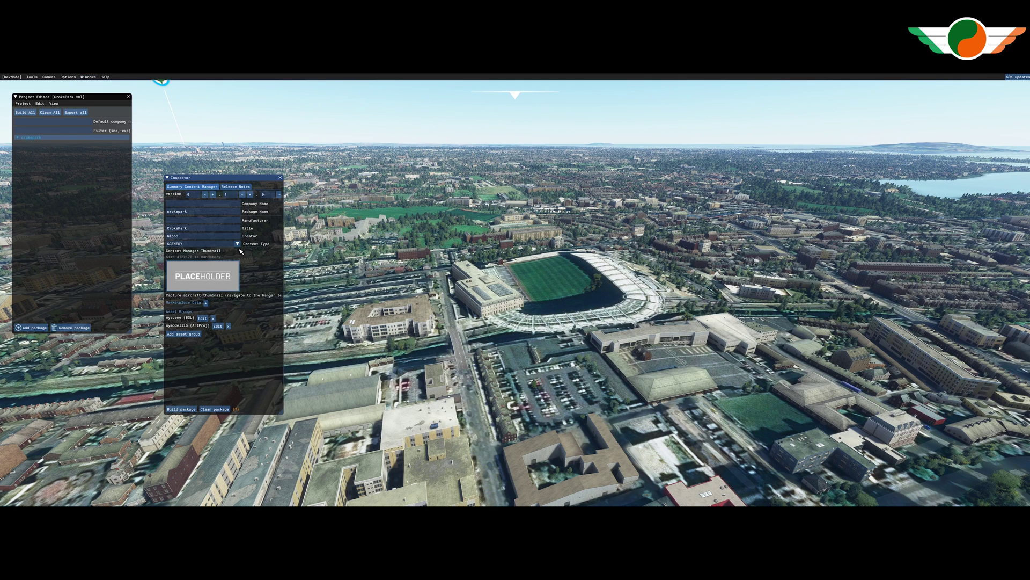
- Load the package's myscene asset group into the scenery editor
click(18, 138)
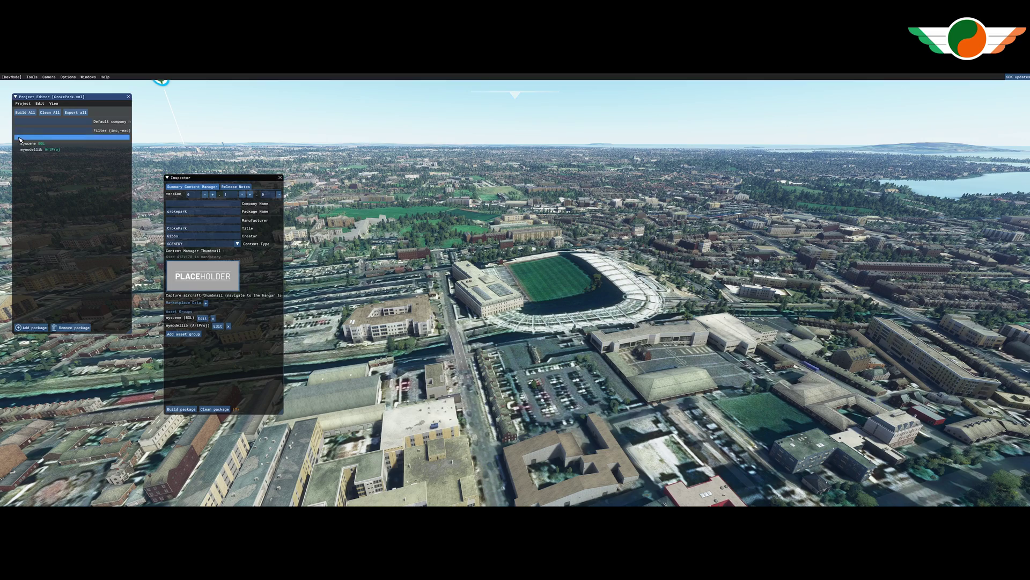
click(28, 144)
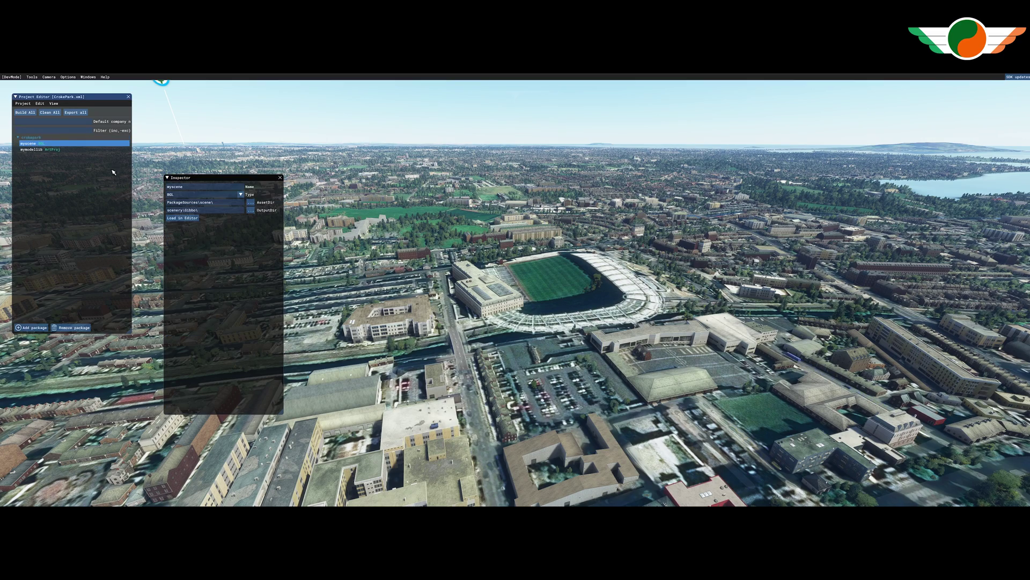
click(181, 218)
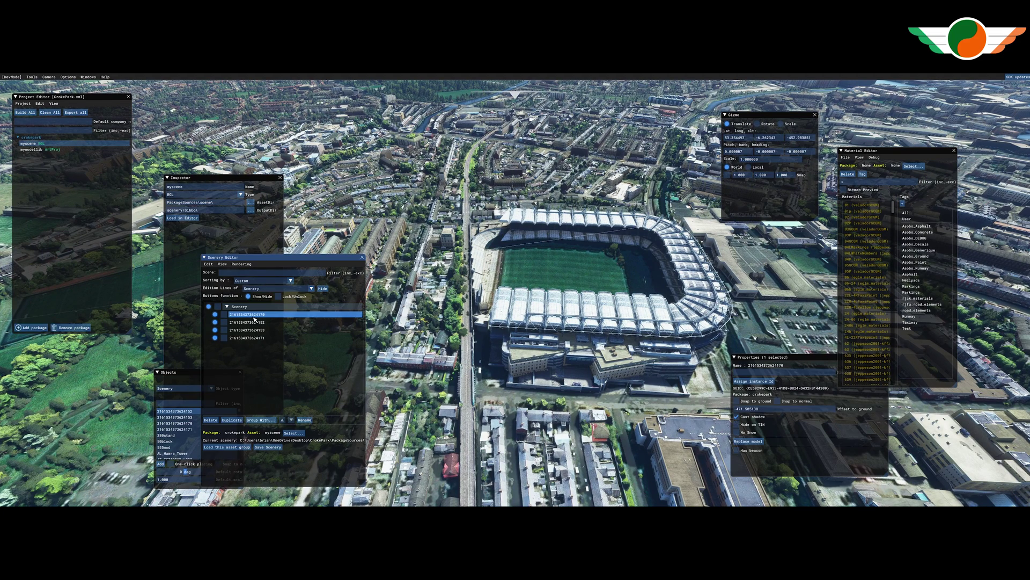
- Select all four Croke Park scenery tiles, shift the Scenery Editor left and back the camera away
click(261, 337)
shift+click(261, 337)
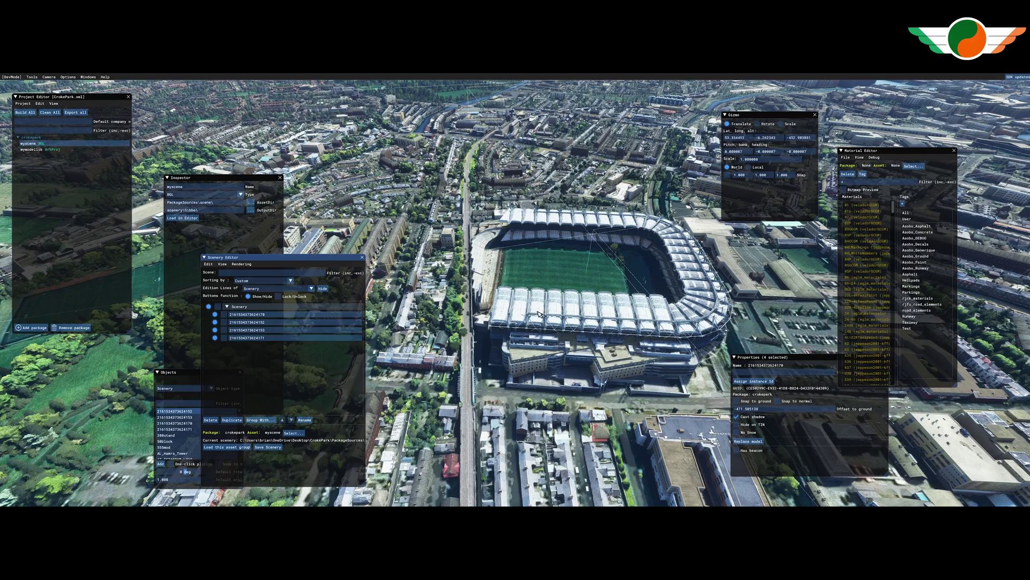
key(s)
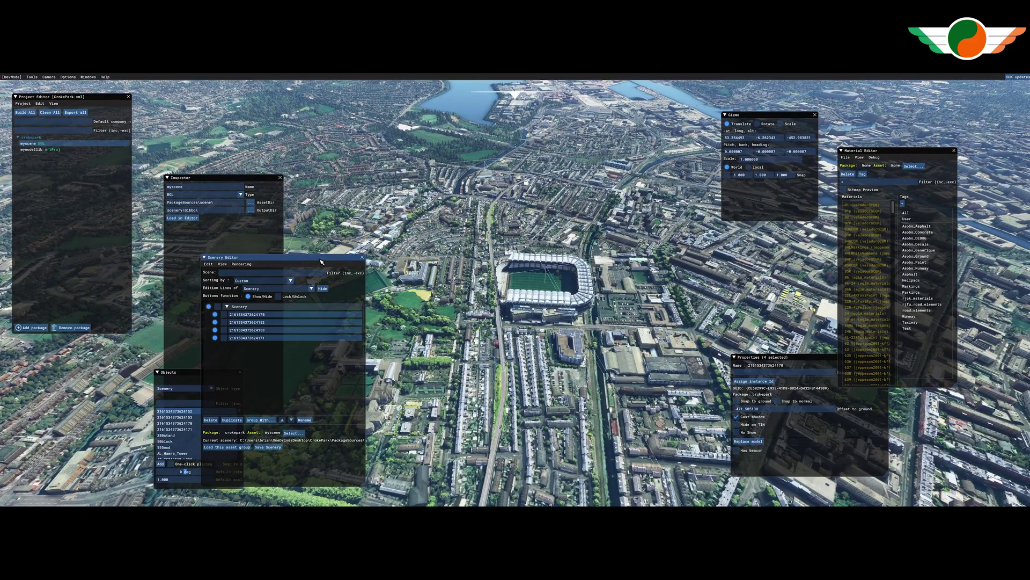
drag(320, 261, 188, 245)
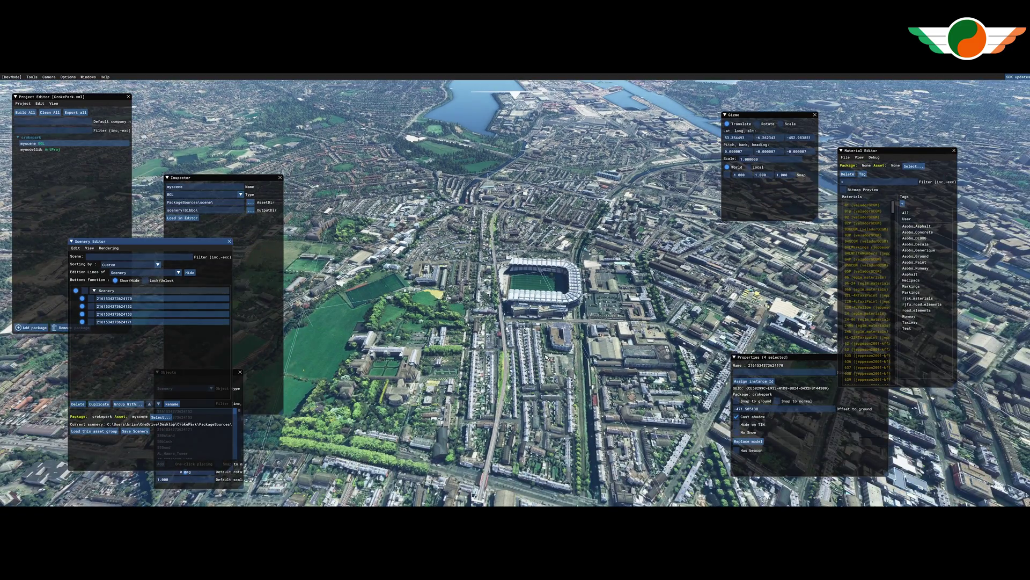
right_click(540, 312)
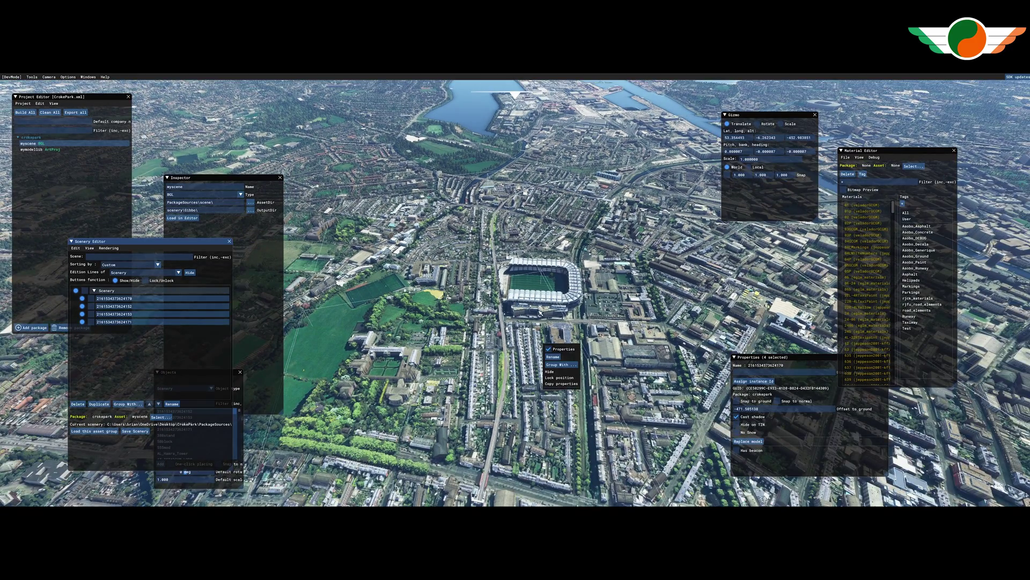
click(472, 356)
key(s)
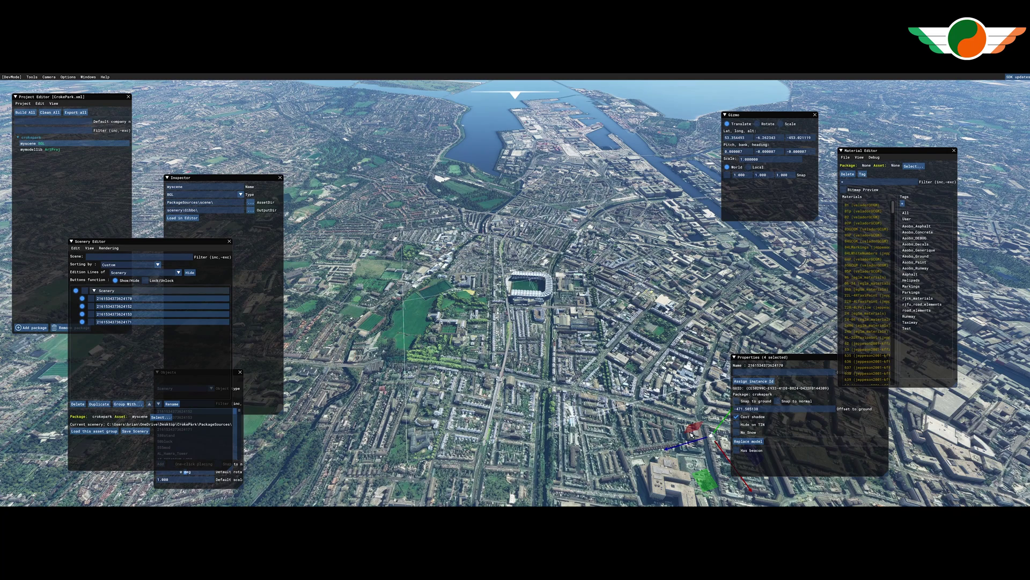
- Raise the four tiles to altitude -395.13, then lower them back to about -441
drag(767, 359, 872, 367)
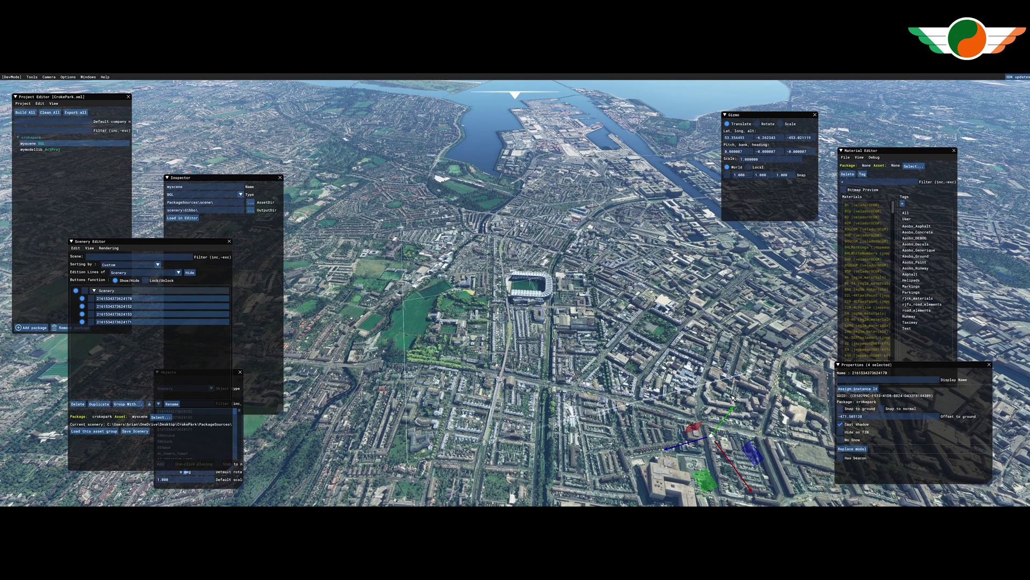
drag(732, 411, 736, 404)
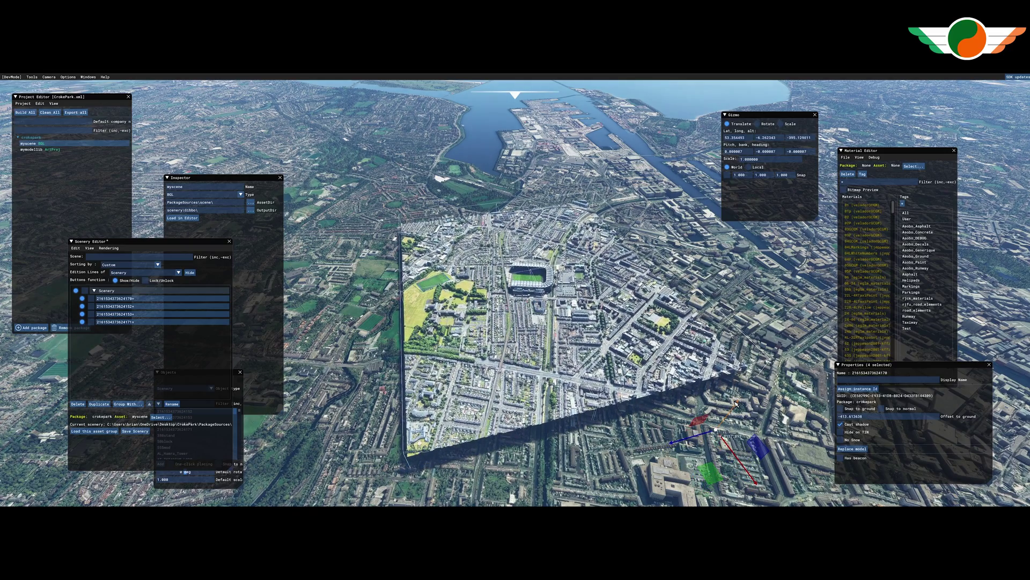
key(w)
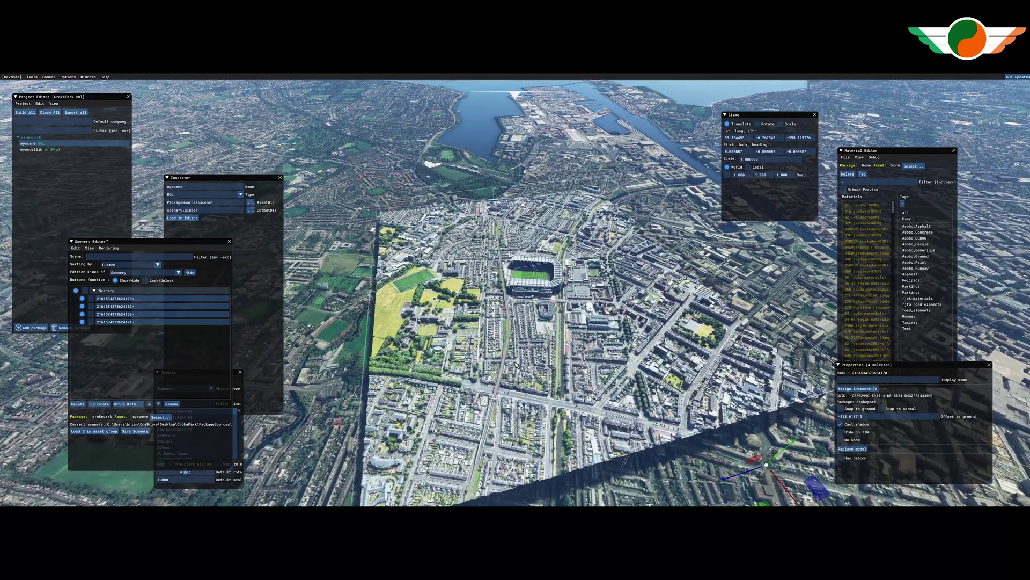
scroll(515, 364, up, 3)
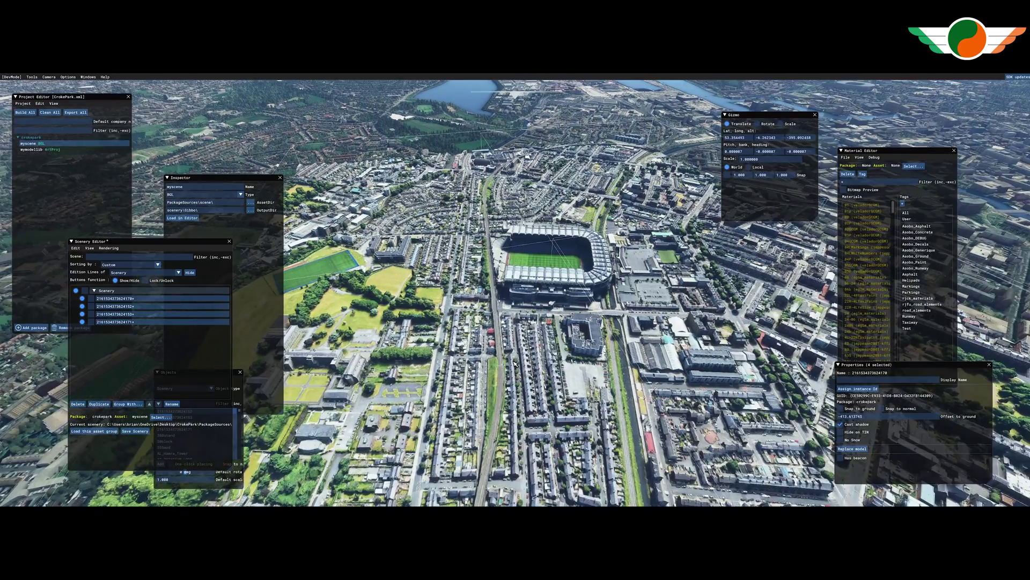
scroll(514, 363, up, 5)
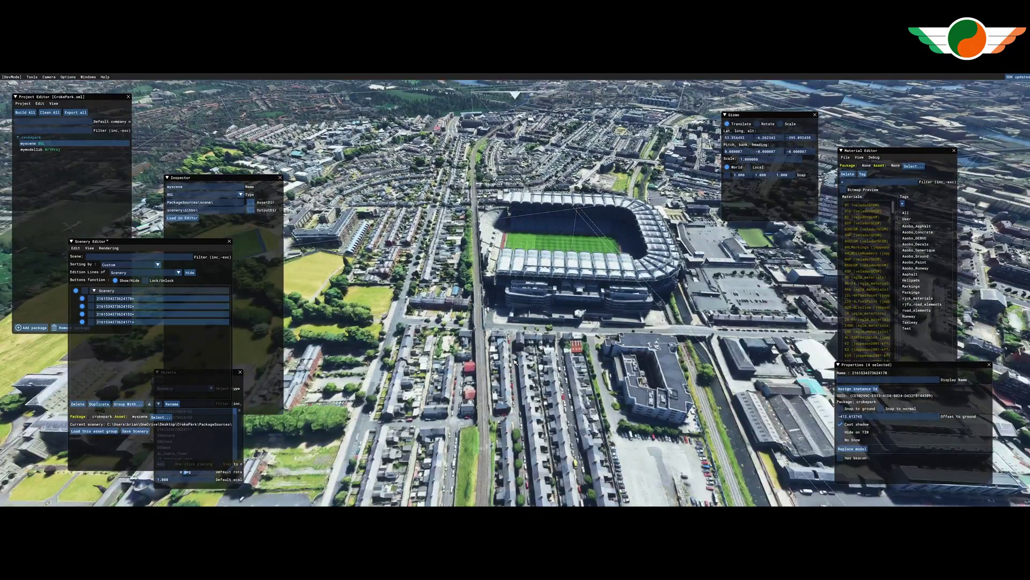
scroll(514, 364, down, 8)
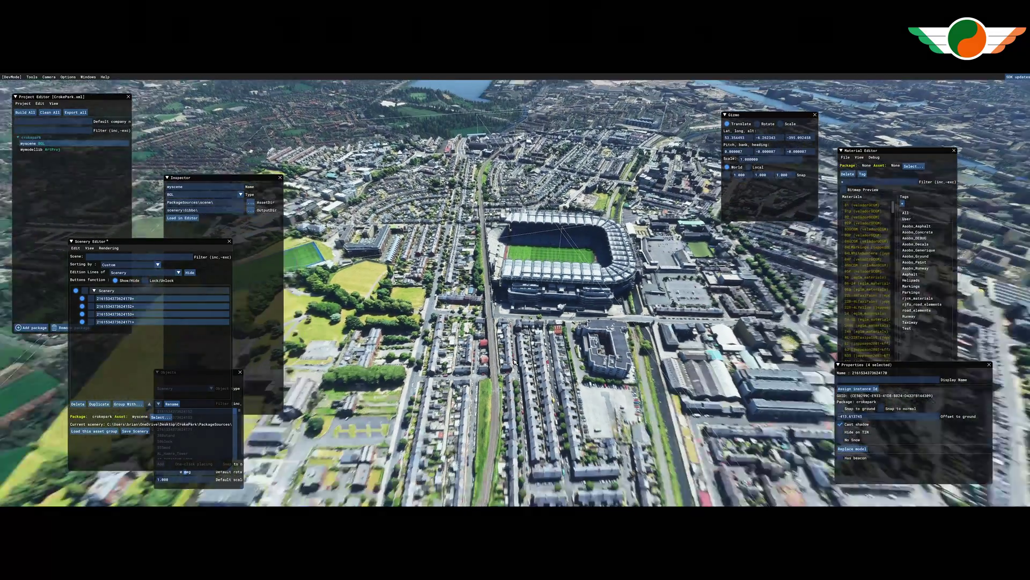
scroll(517, 361, down, 4)
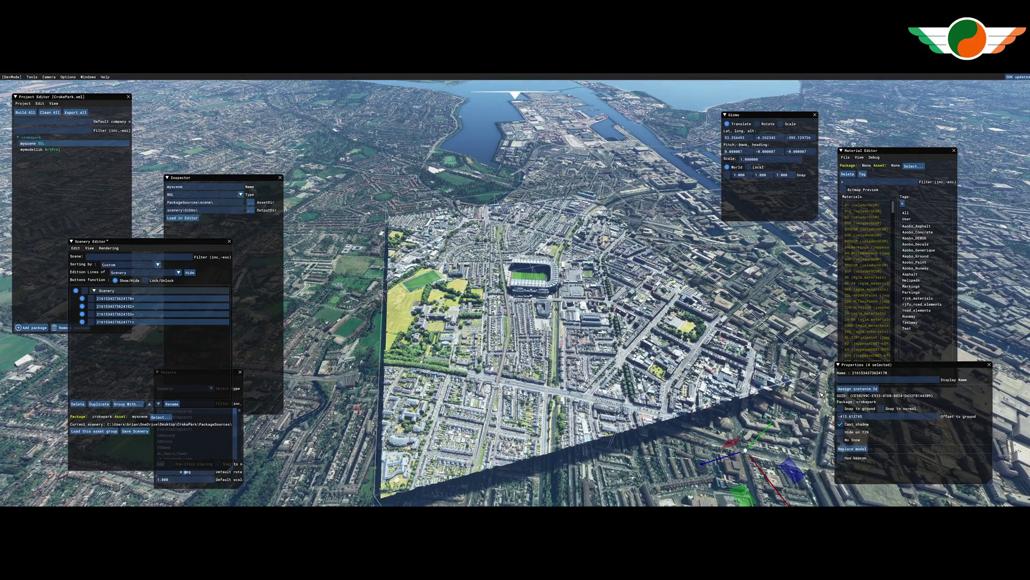
drag(770, 425, 767, 433)
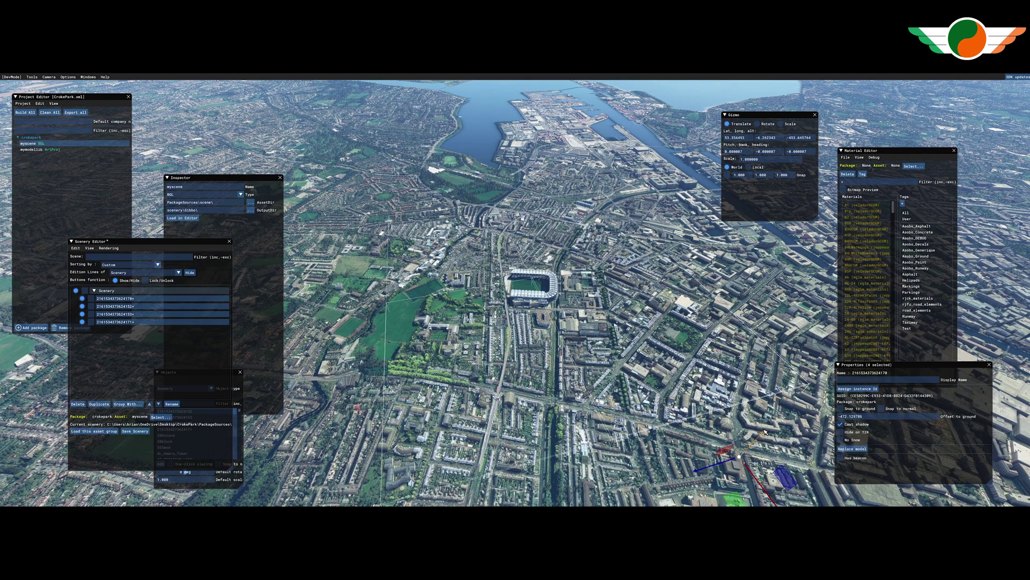
- Nudge the tiles up to about altitude -449 and fly the camera in to inspect the stadium
drag(765, 432, 764, 432)
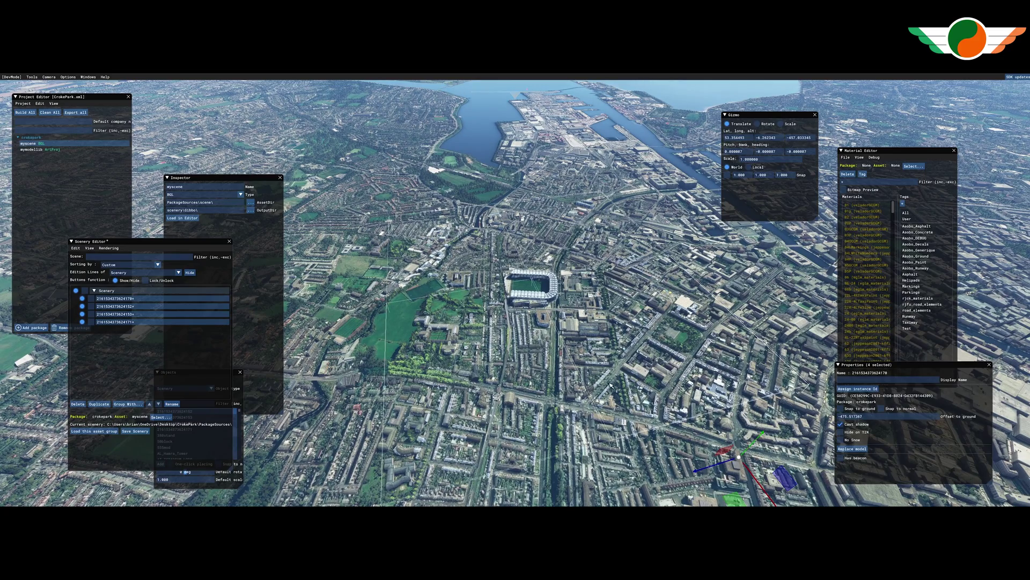
key(w)
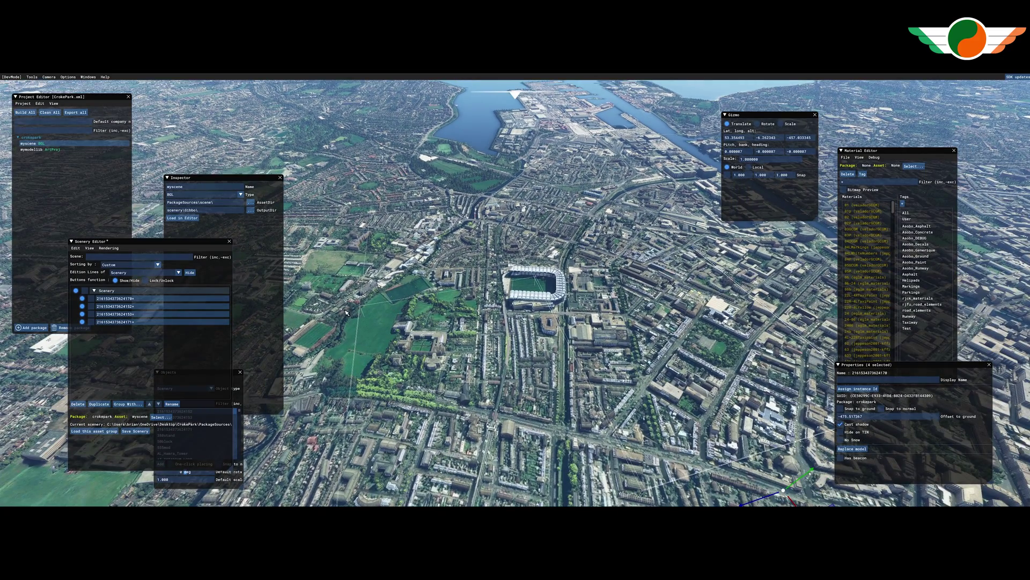
key(w)
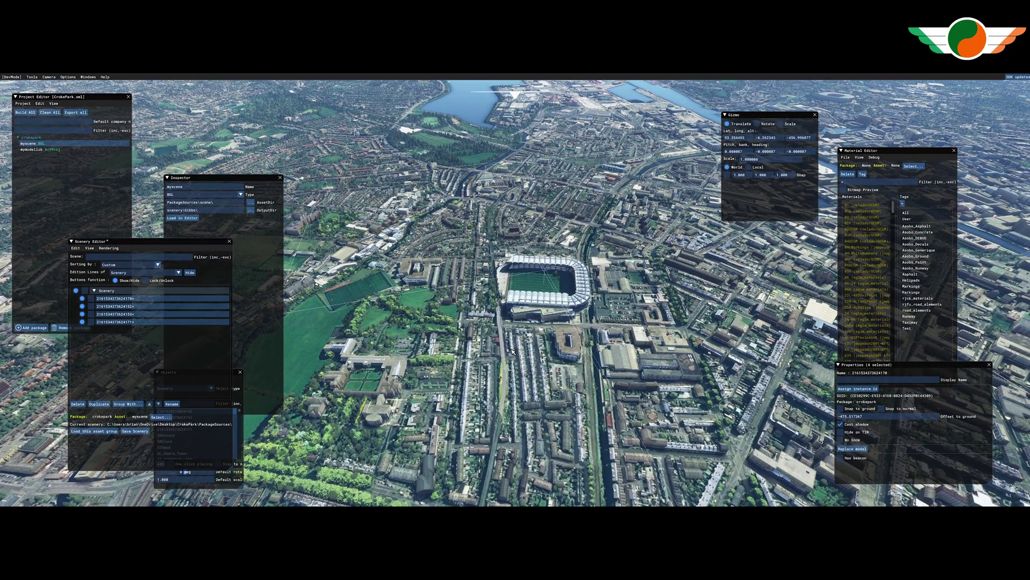
key(a)
right_drag(514, 352, 513, 352)
key(w)
key(w)
key(w)
key(a)
key(a)
key(s)
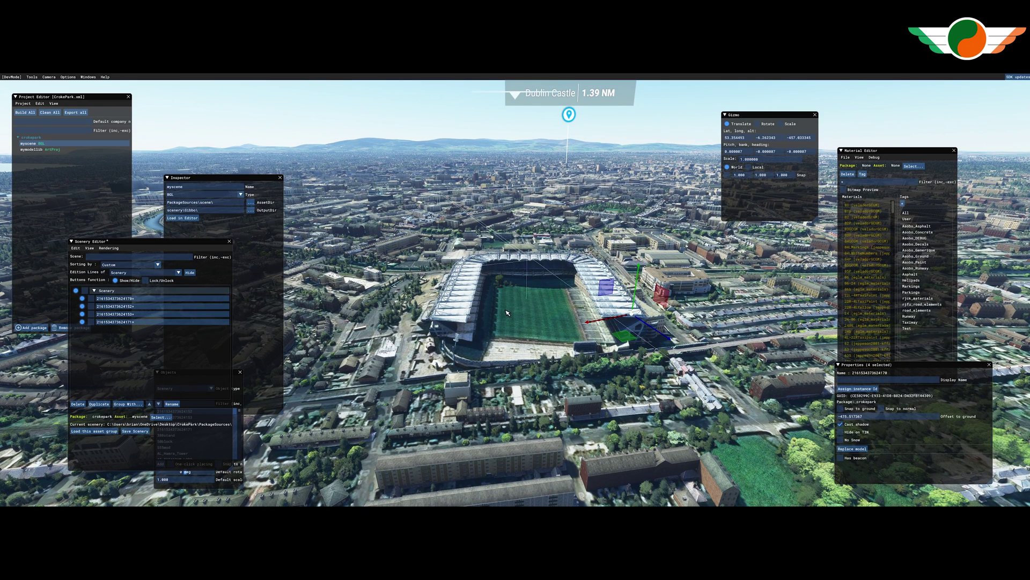
- Select all four scenery tiles and set their Gizmo Scale to 1.035
click(148, 322)
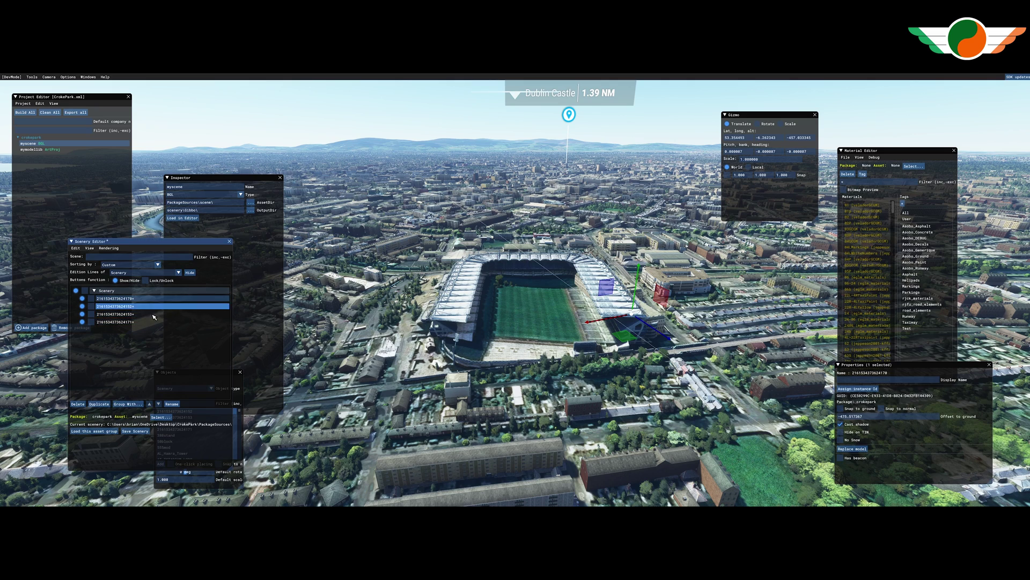
key(ctrl+a)
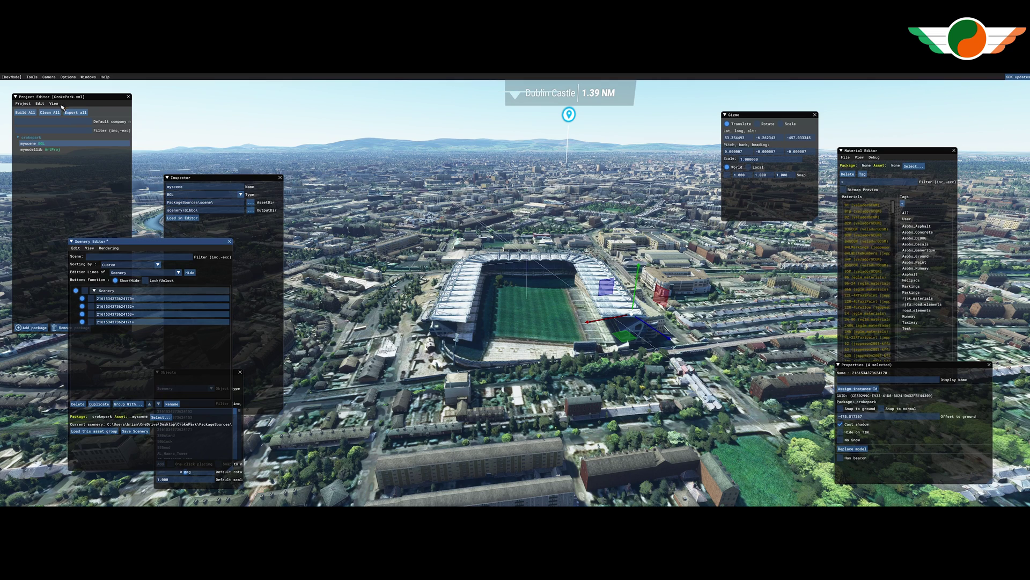
click(54, 104)
click(102, 268)
click(781, 124)
click(749, 161)
text(1.03)
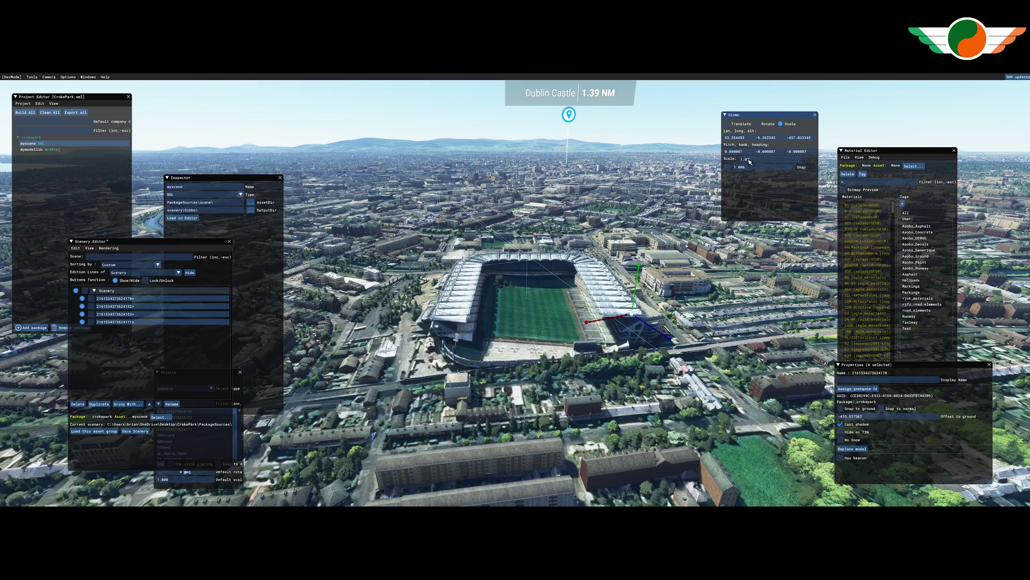
text(5)
key(Return)
click(639, 266)
- Shift the tile group sideways in Translate mode, then level its bank angle in Rotate mode
click(154, 298)
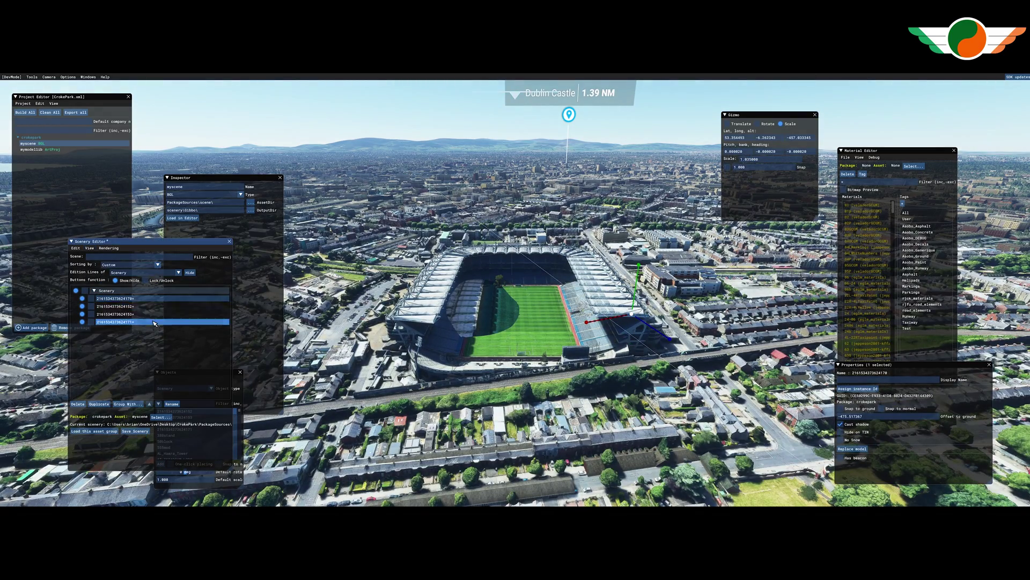
shift+click(154, 321)
click(555, 302)
key(s)
click(728, 124)
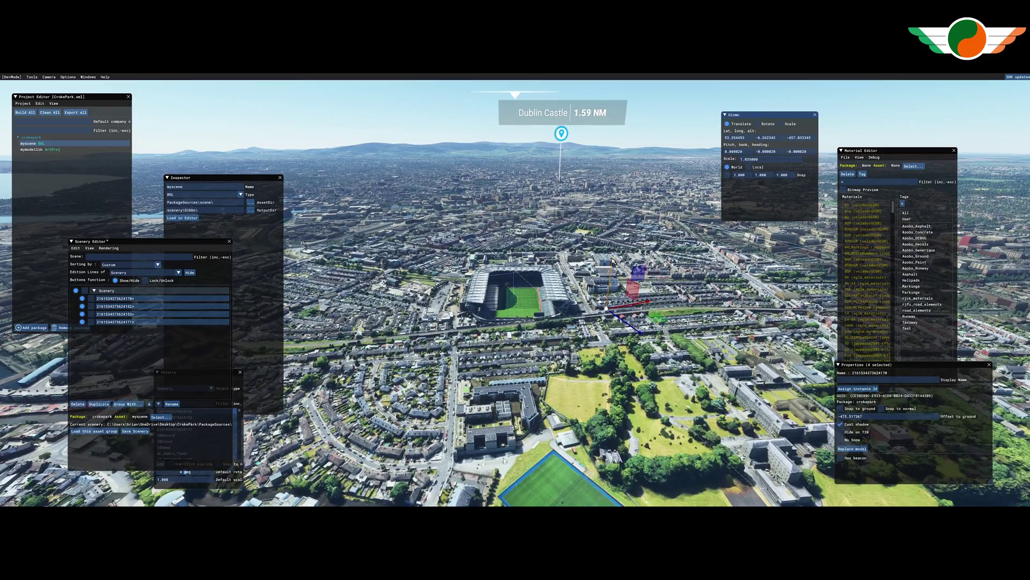
drag(644, 302, 653, 299)
key(w)
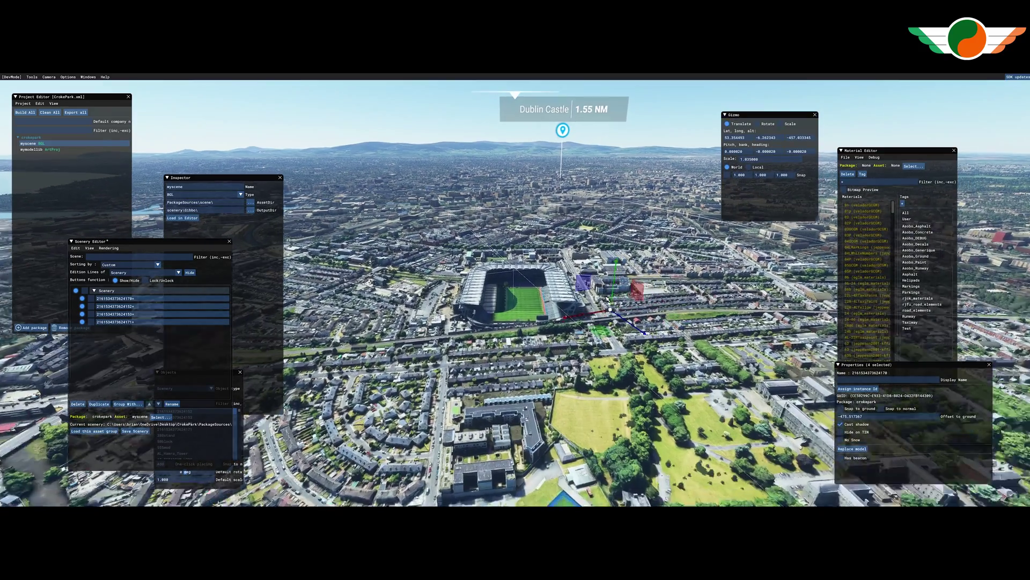
click(757, 124)
drag(586, 276, 587, 274)
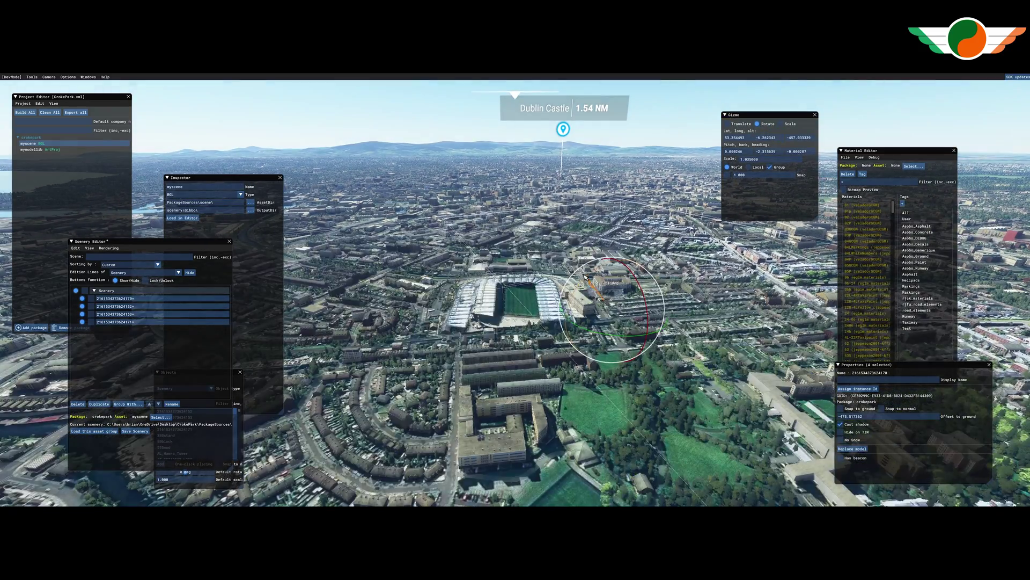
key(s)
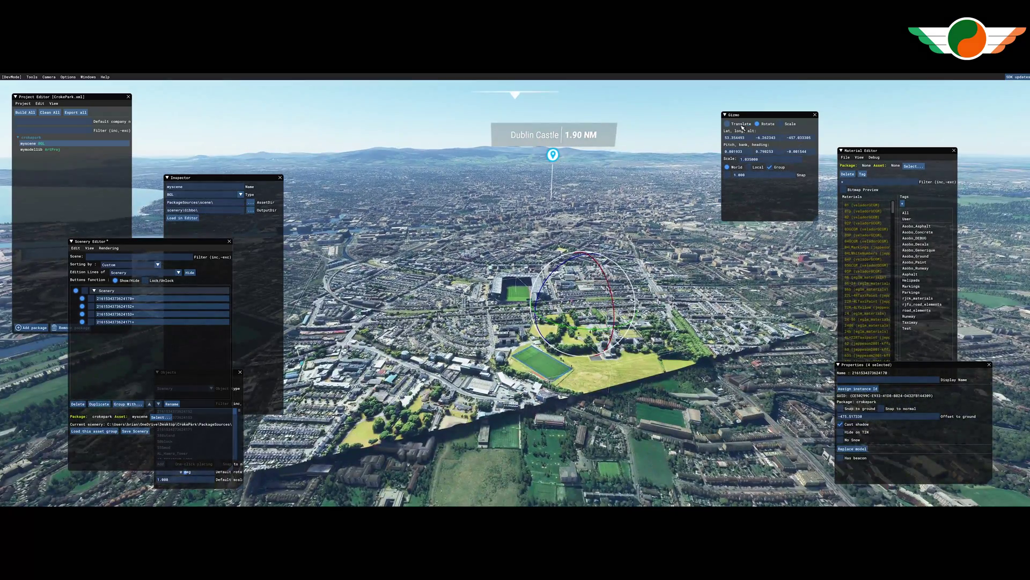
- Turn a single scenery tile about 6.5 degrees in heading
click(742, 126)
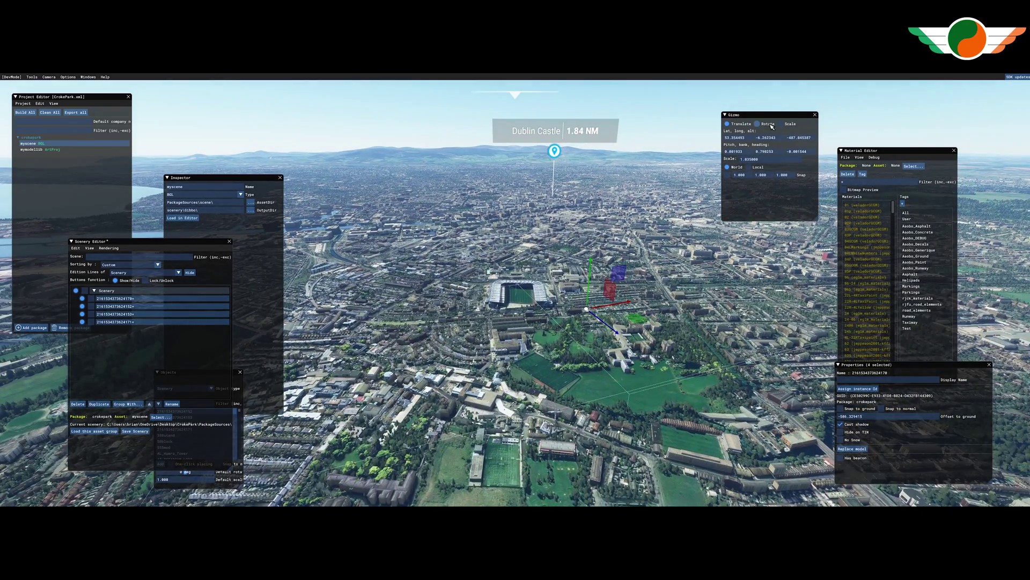
click(770, 124)
click(546, 300)
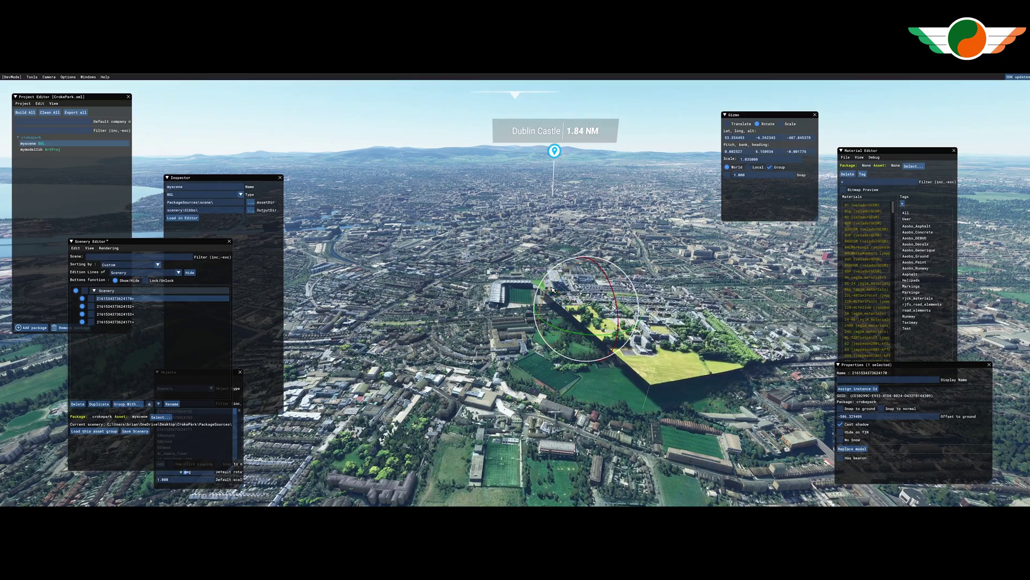
key(w)
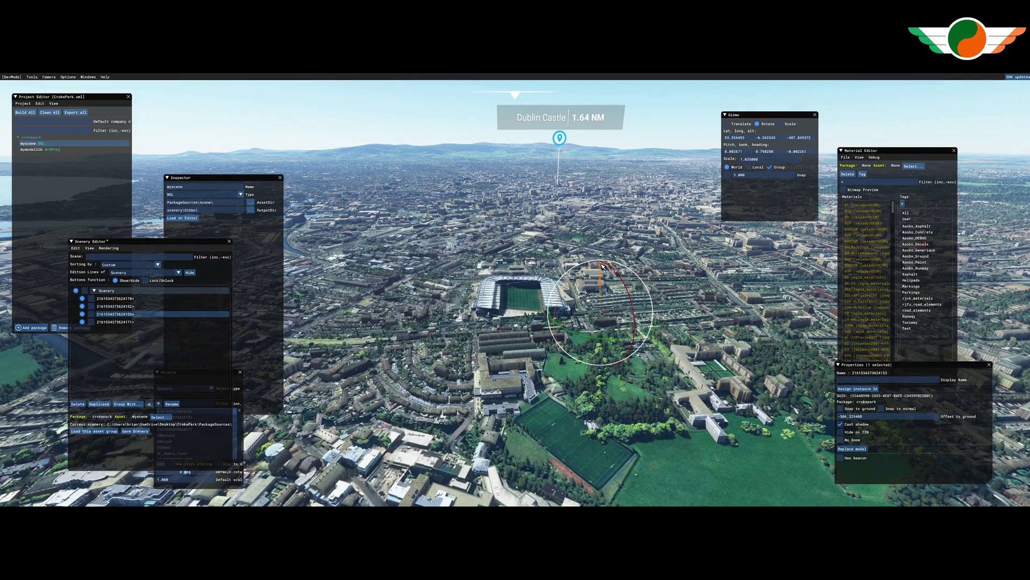
drag(604, 338, 623, 338)
key(w)
- Lower all four tiles to about altitude -542.6 and move the scenery list aside
ctrl+click(126, 322)
ctrl+click(127, 307)
ctrl+click(126, 298)
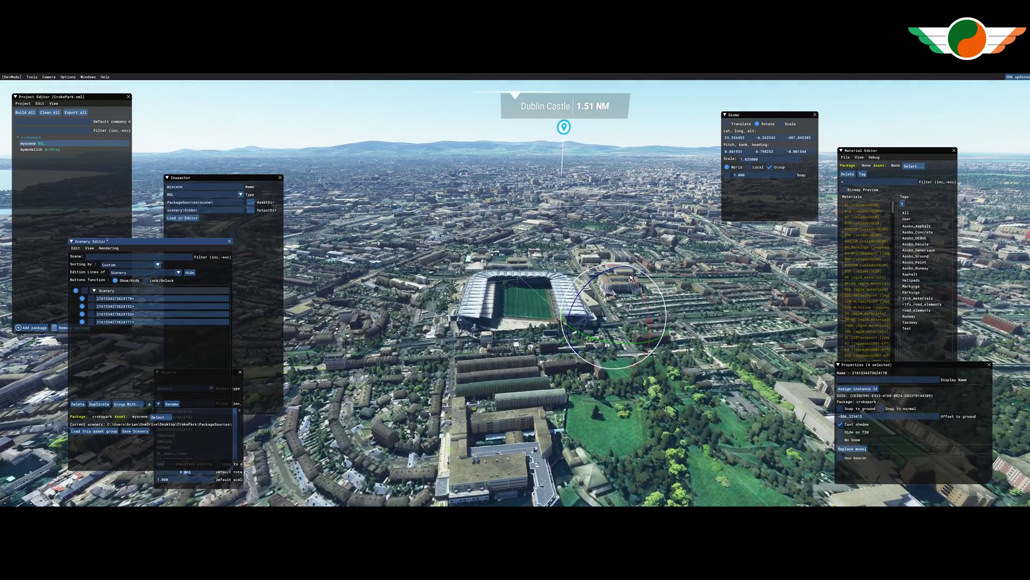
key(s)
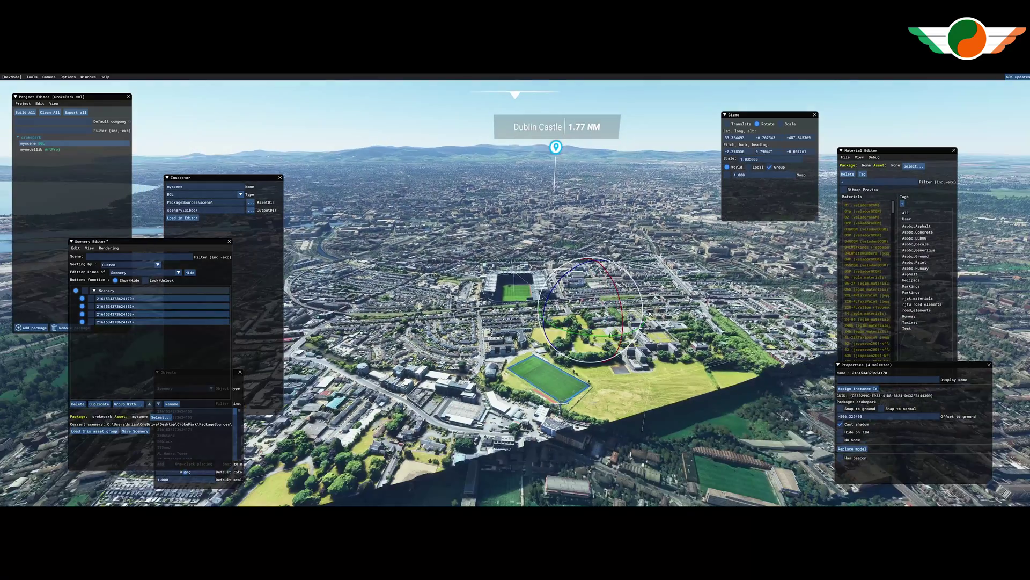
click(741, 124)
drag(595, 263, 595, 278)
click(757, 124)
key(w)
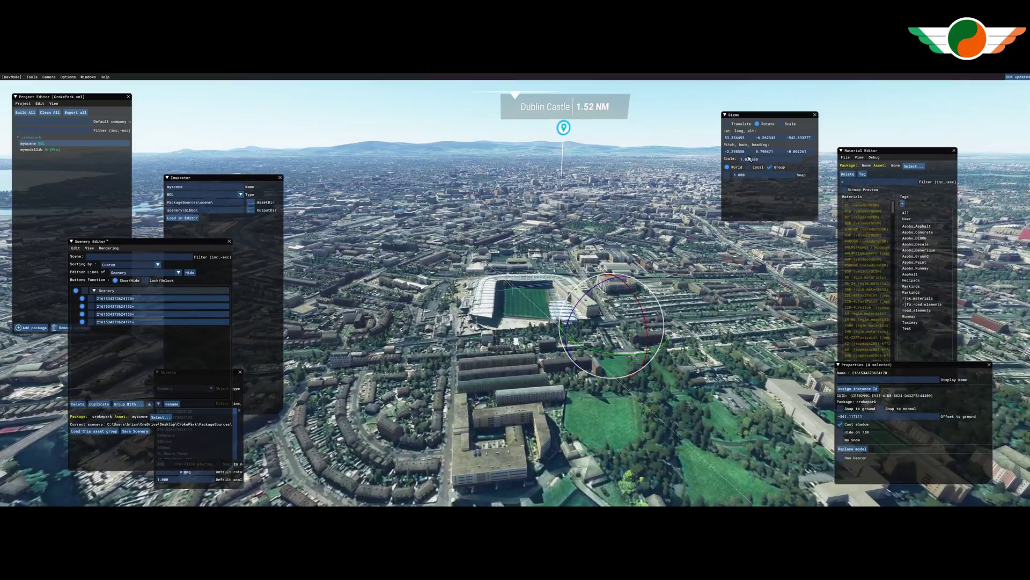
key(w)
key(w)
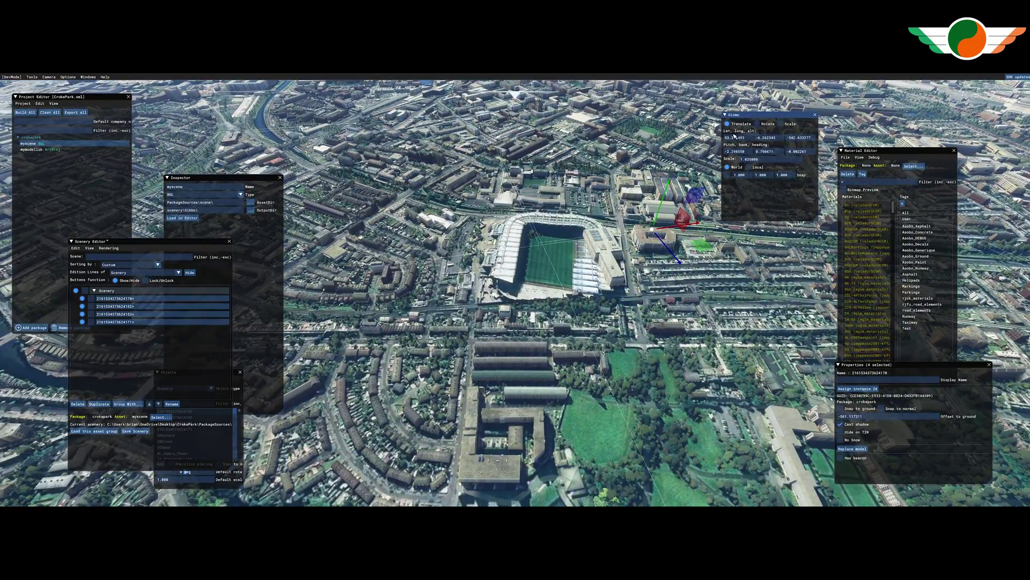
drag(155, 241, 100, 169)
- Set the object type to Polygon and add a new polygon to the scene
drag(196, 372, 291, 351)
click(289, 367)
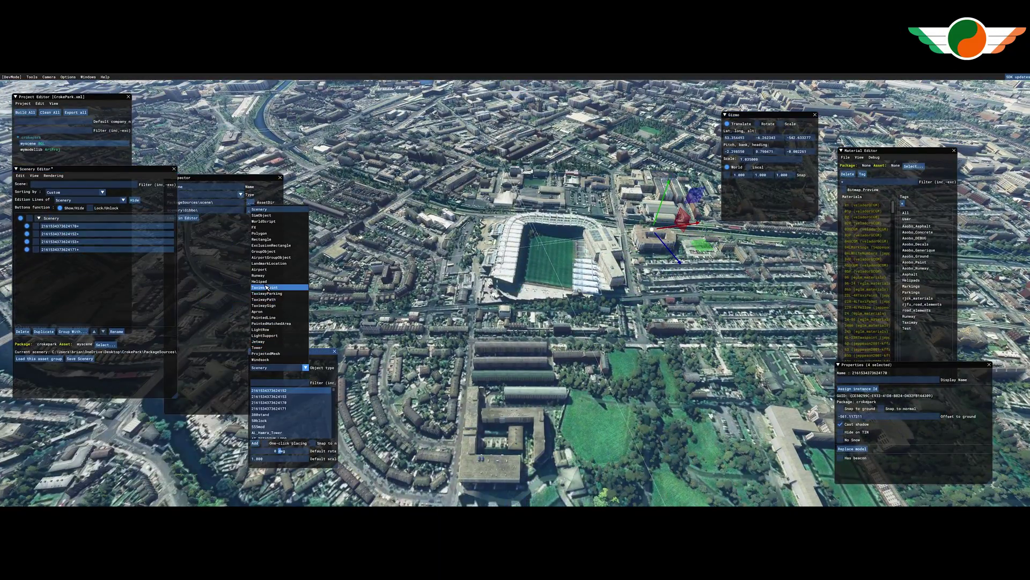
click(260, 233)
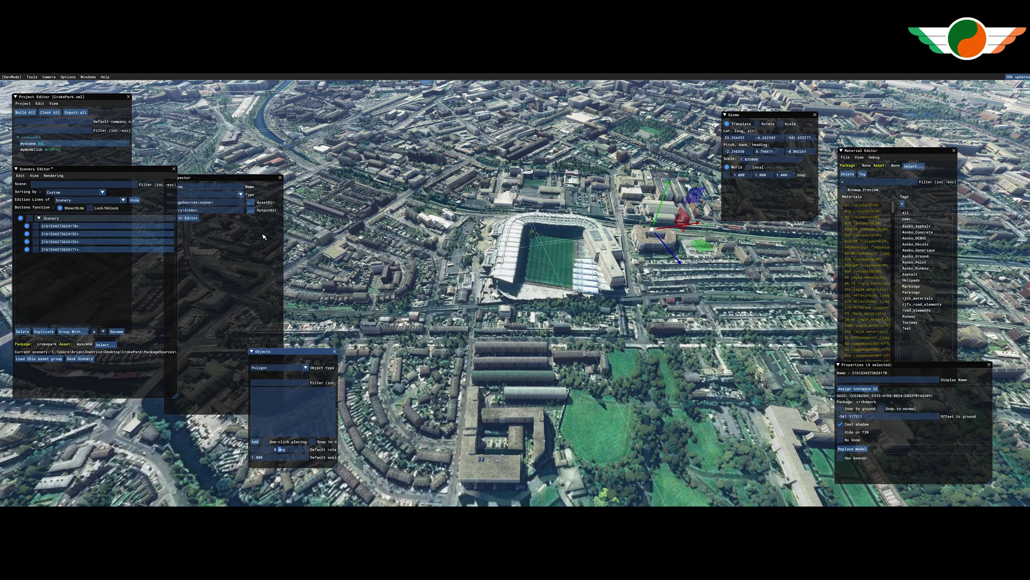
click(255, 443)
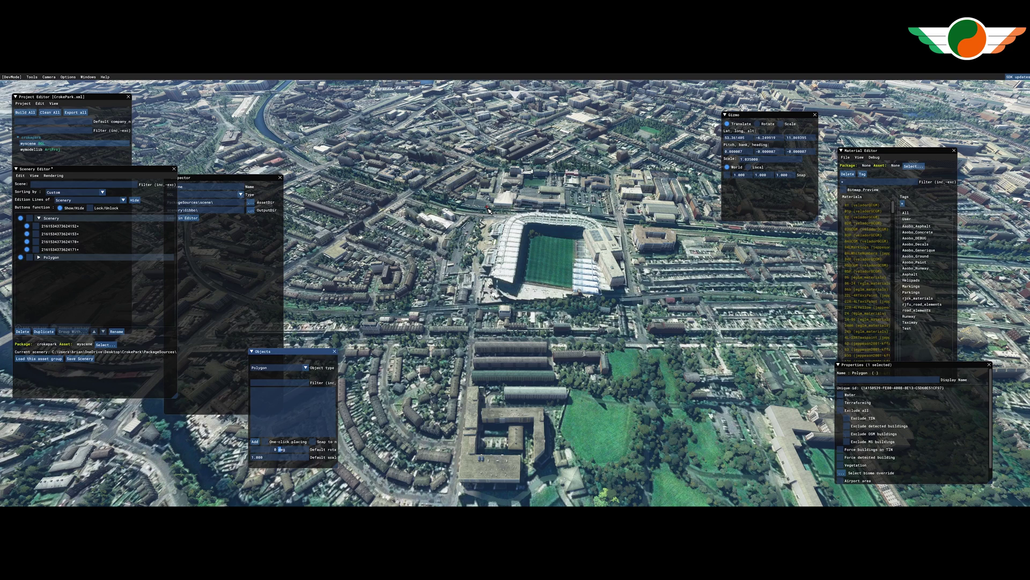
click(488, 209)
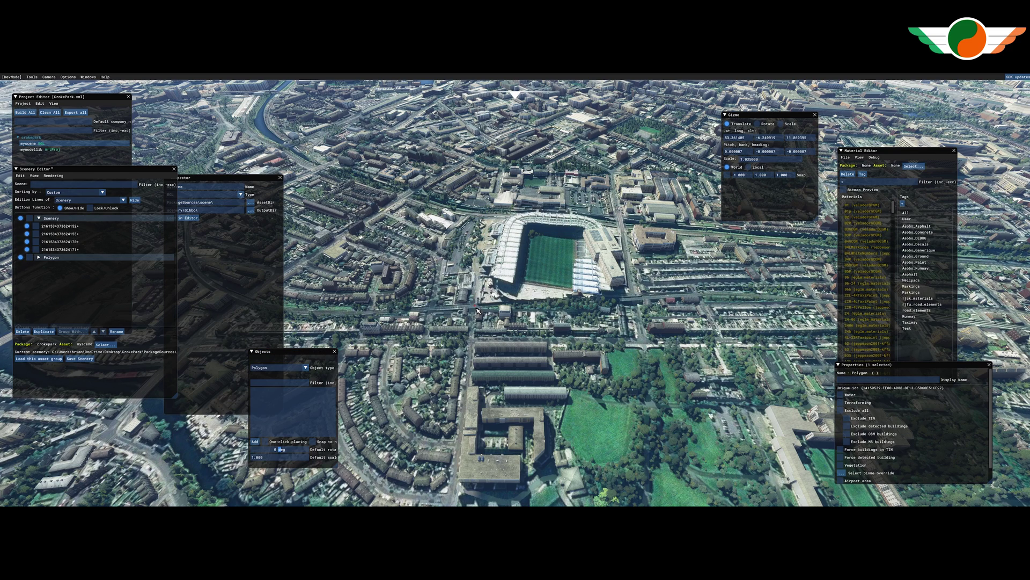
- Outline the stadium with the polygon, tick Exclude all and raise it slightly
click(633, 298)
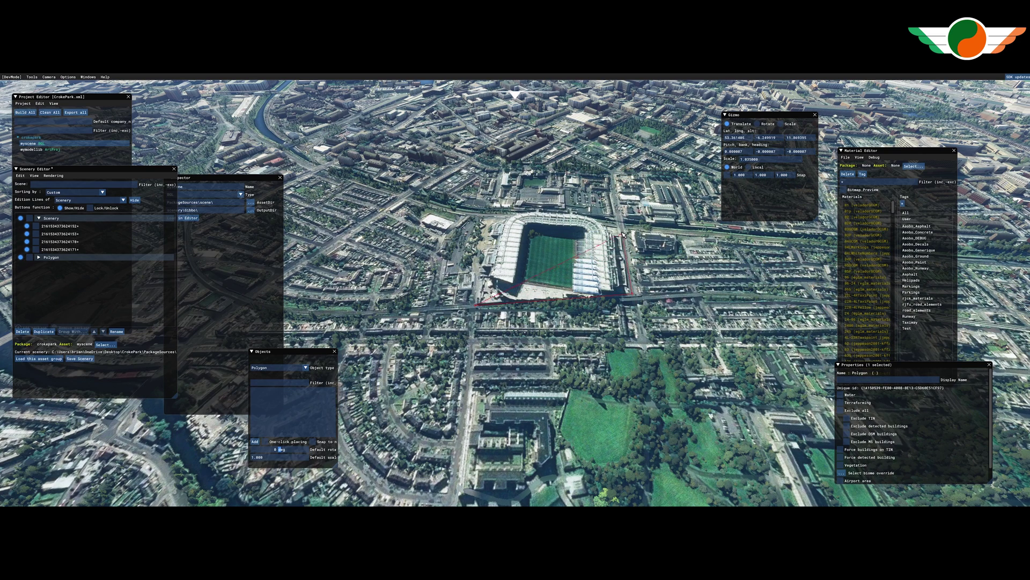
click(605, 215)
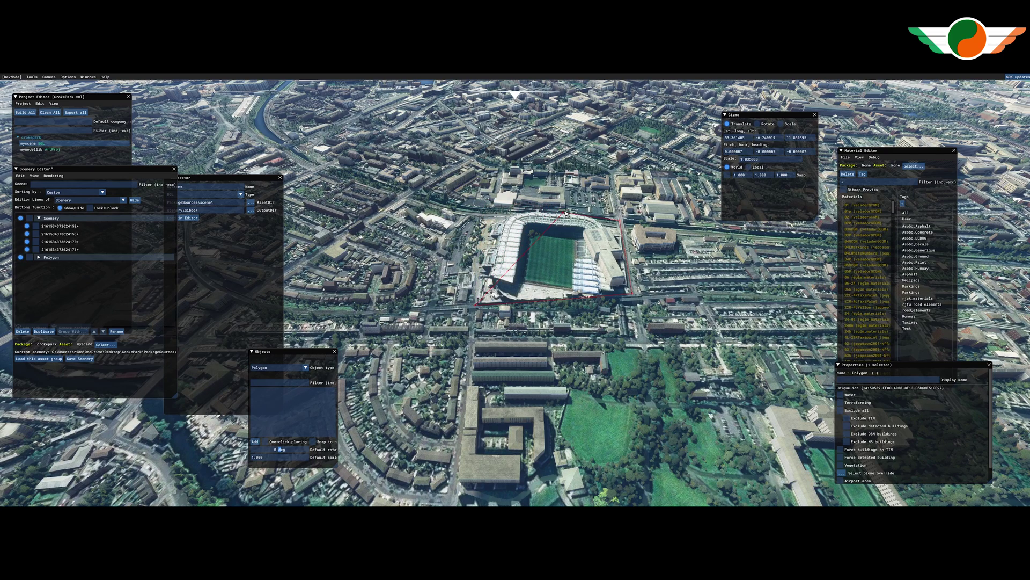
click(486, 212)
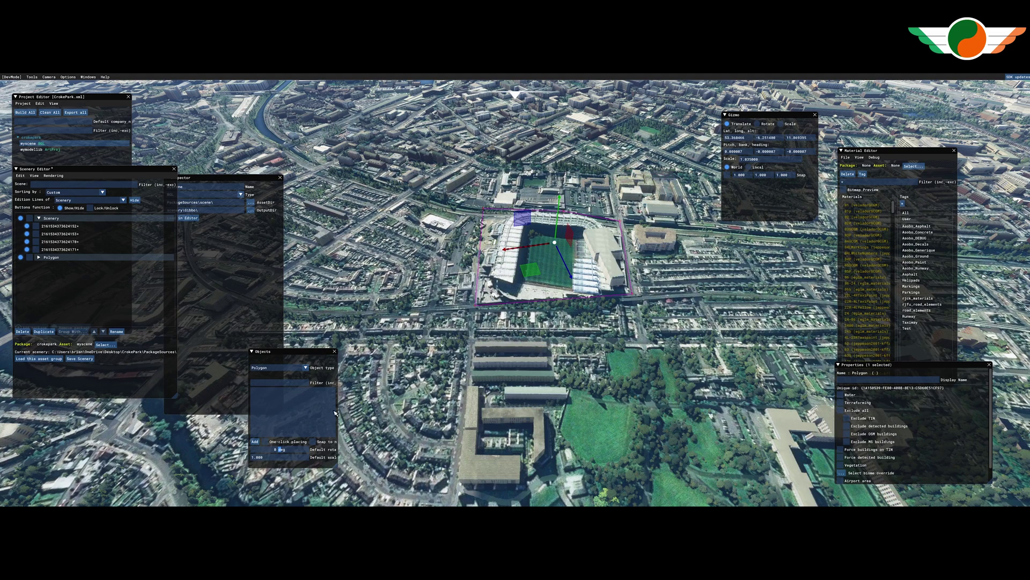
click(841, 410)
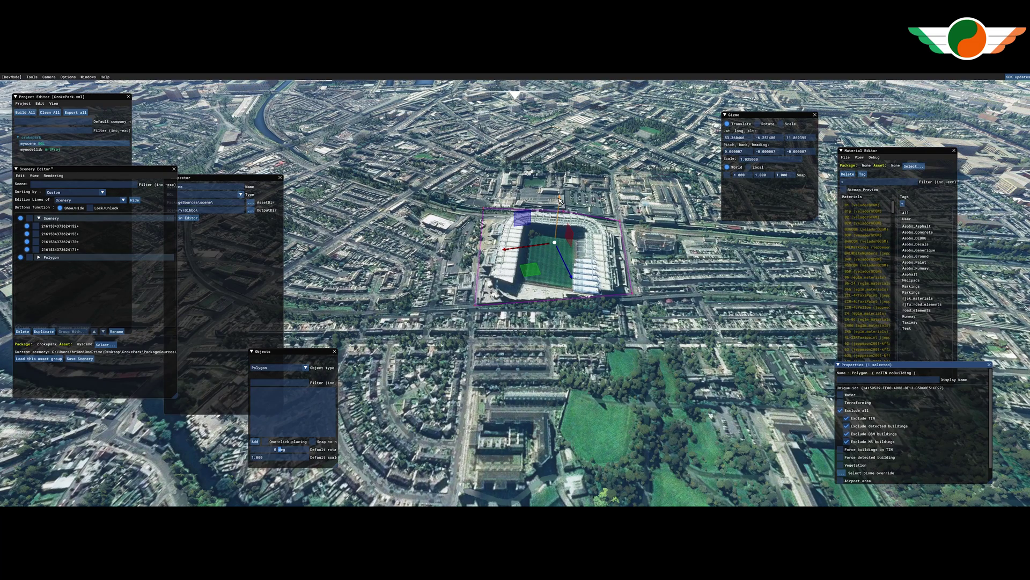
drag(560, 200, 559, 200)
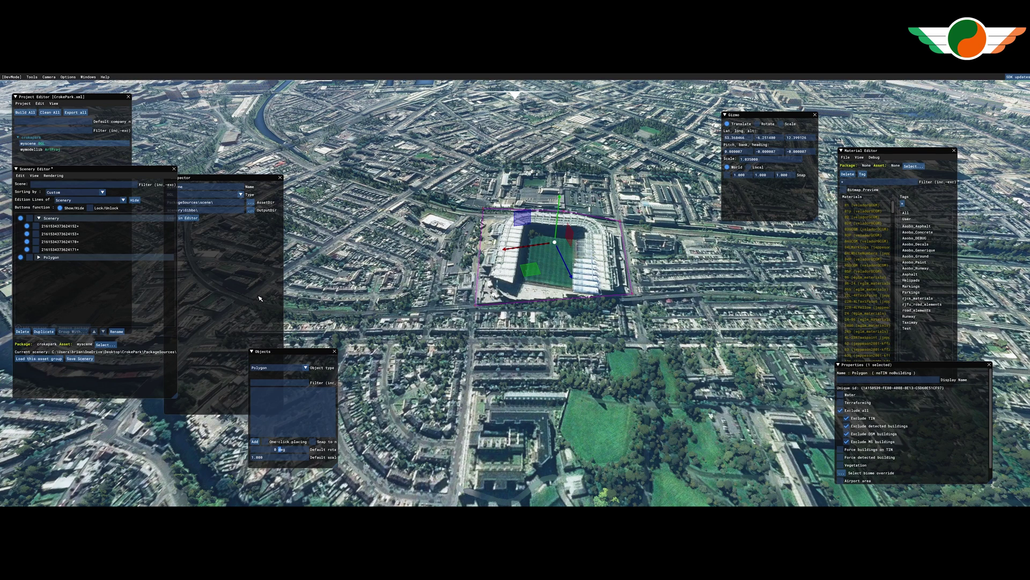
click(56, 226)
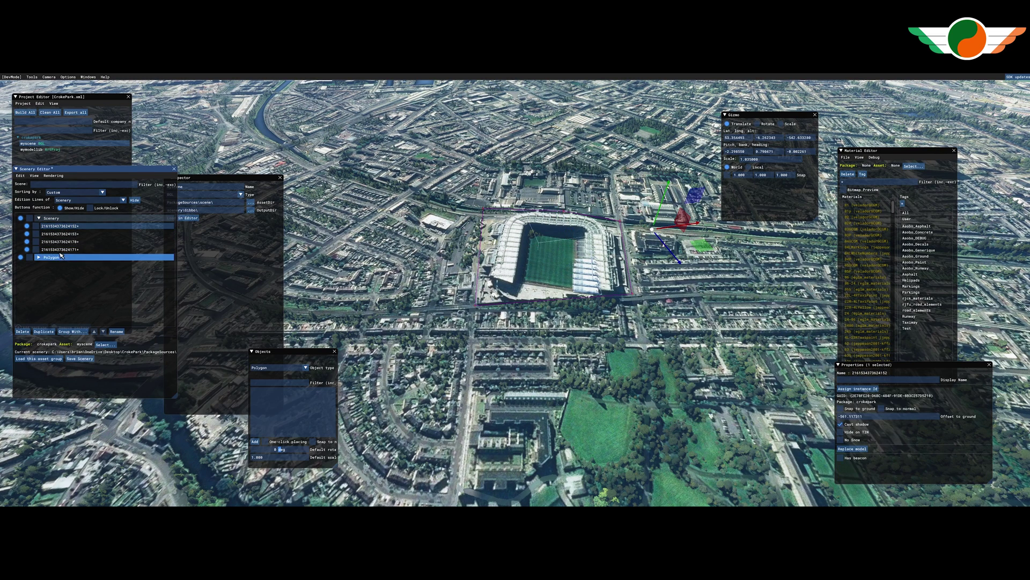
shift+click(59, 249)
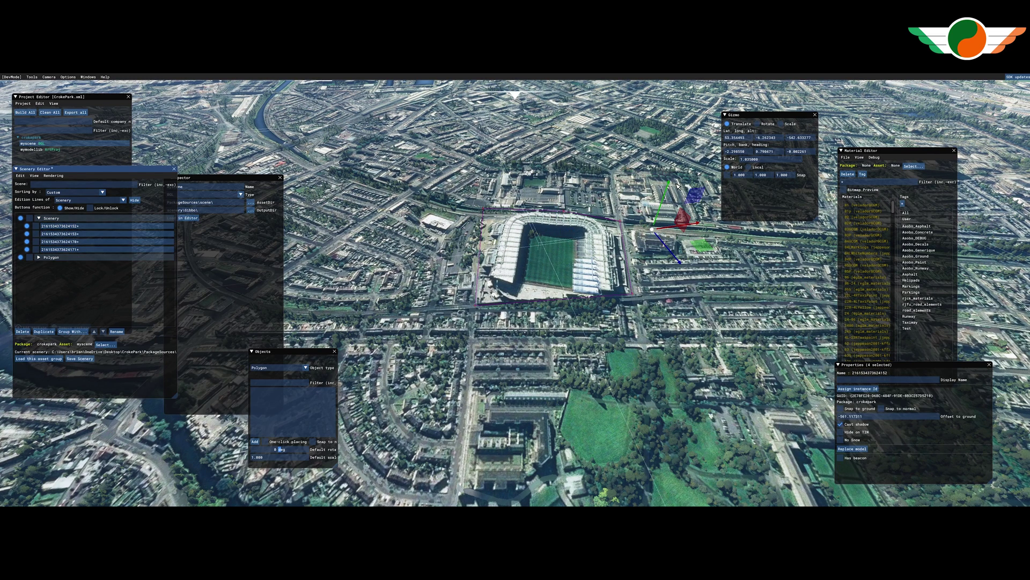
drag(669, 183, 674, 174)
scroll(614, 267, down, 2)
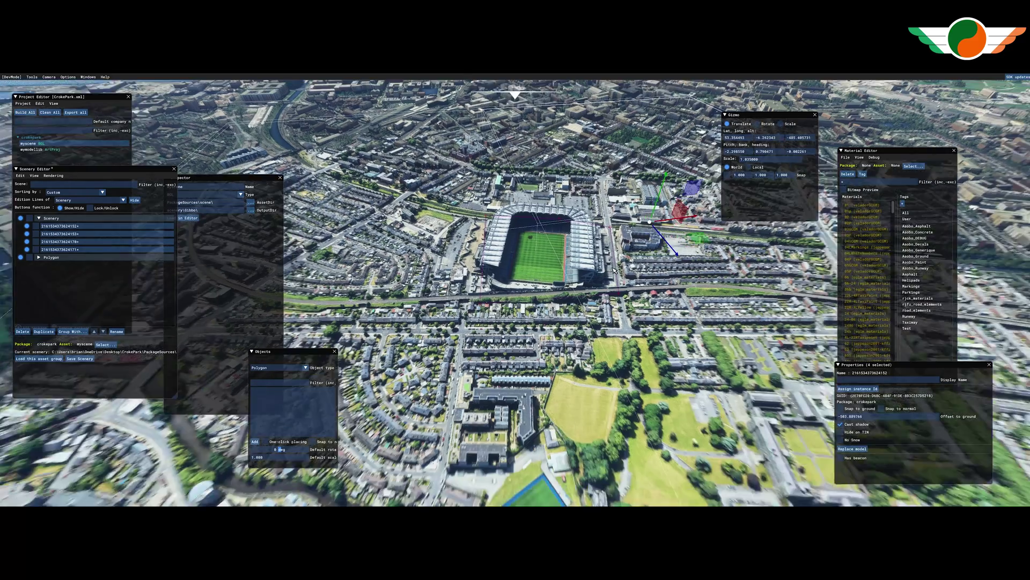
scroll(613, 270, down, 6)
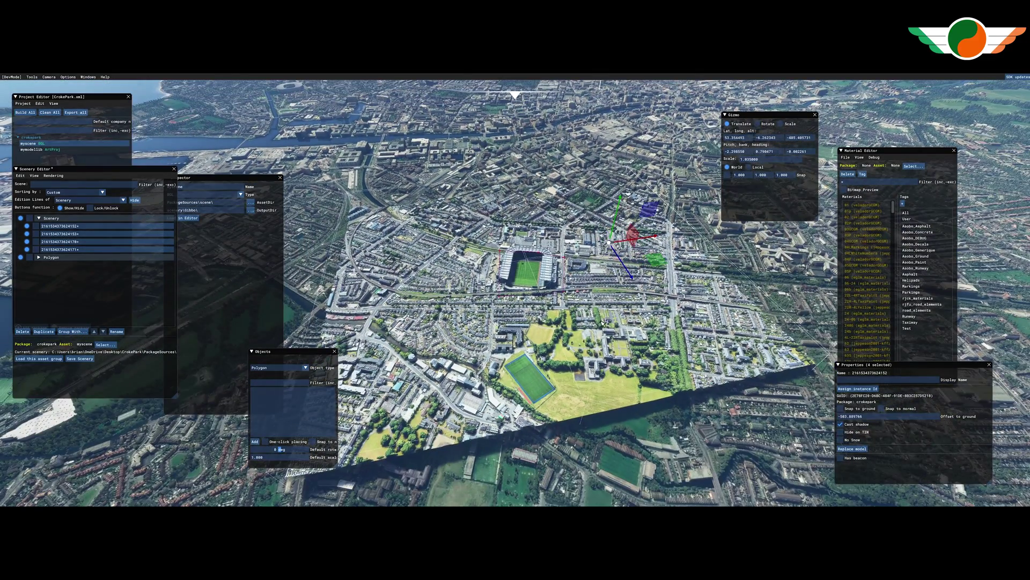
right_click(607, 367)
click(704, 344)
click(637, 428)
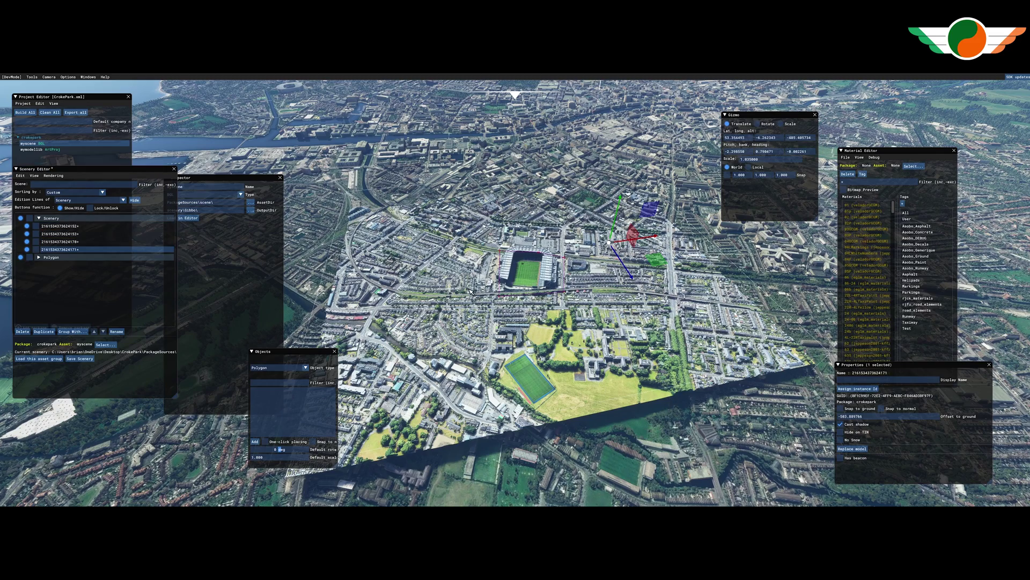
mouse_move(618, 205)
mouse_down()
mouse_move(624, 188)
mouse_move(623, 199)
mouse_move(637, 199)
mouse_up()
- Reselect all four stadium tiles with the gizmo in Rotate mode, checking individual tiles
click(60, 225)
shift+click(60, 249)
click(757, 124)
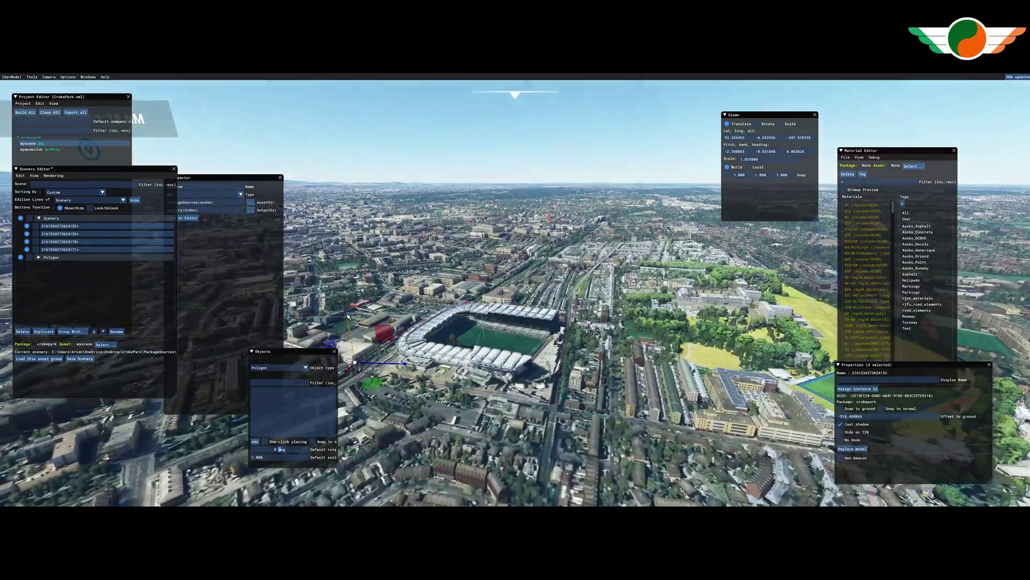
right_click(506, 334)
right_click(476, 393)
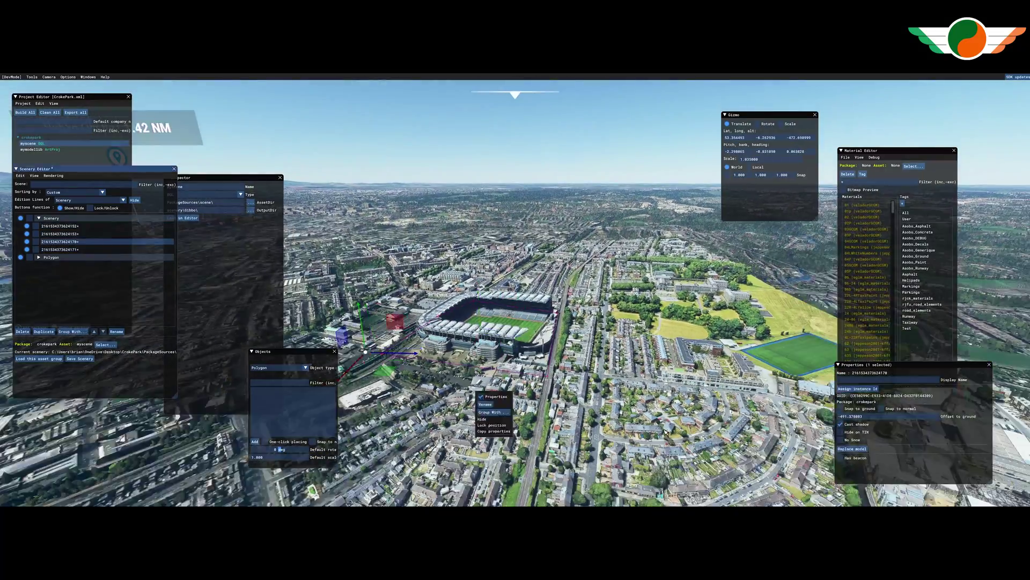
click(60, 249)
click(60, 242)
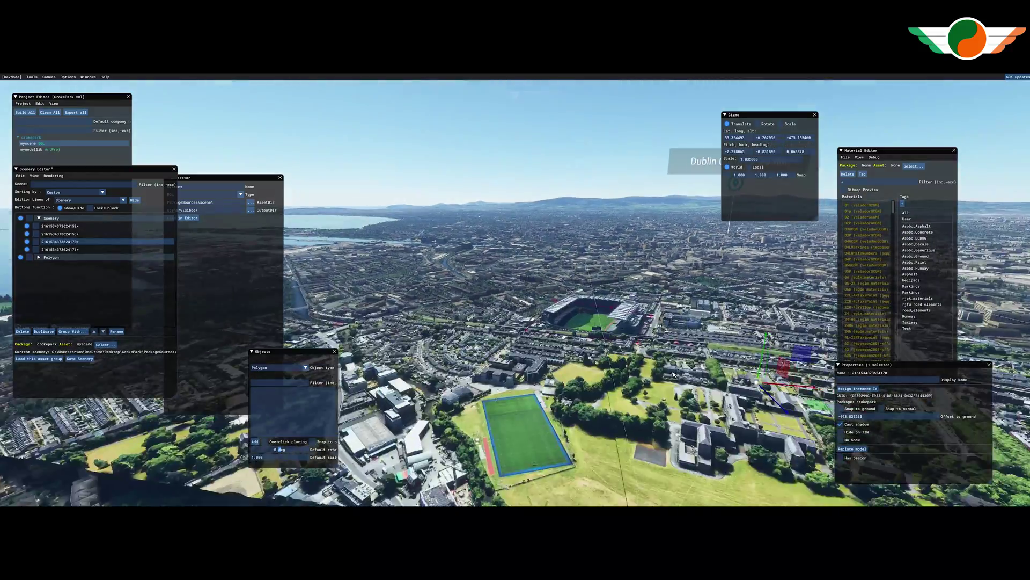
click(60, 226)
shift+click(60, 249)
- Centre the Properties panel, select the terraform polygon, then reselect the four tiles in Translate mode
click(33, 176)
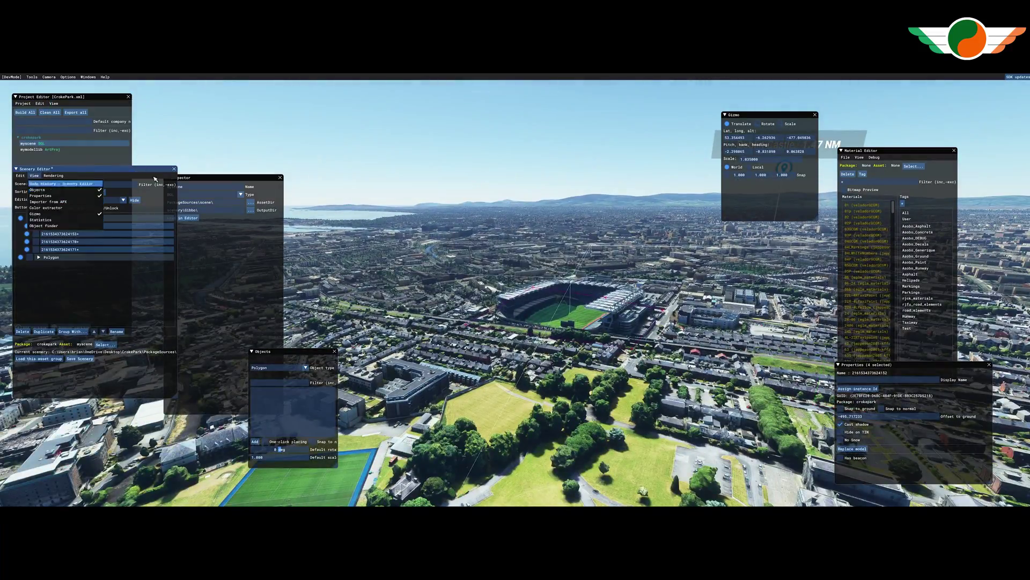
drag(912, 364, 608, 363)
click(770, 115)
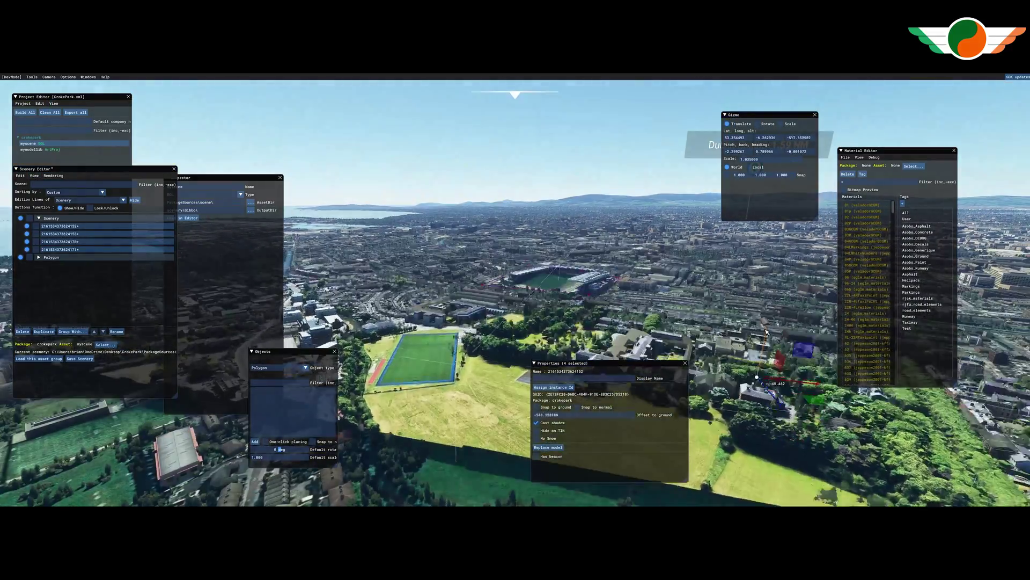
click(38, 257)
click(85, 265)
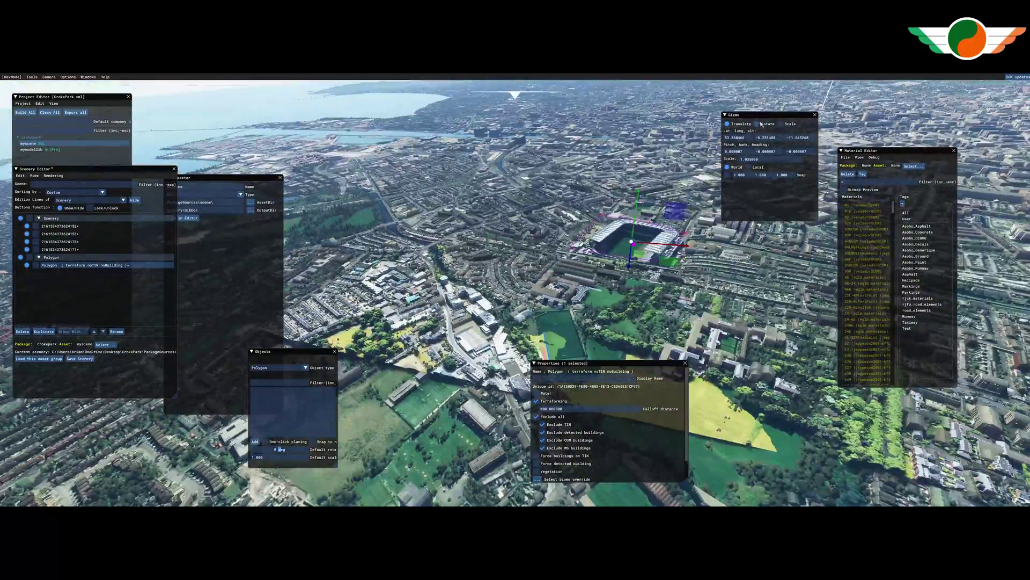
click(757, 124)
click(60, 226)
shift+click(60, 250)
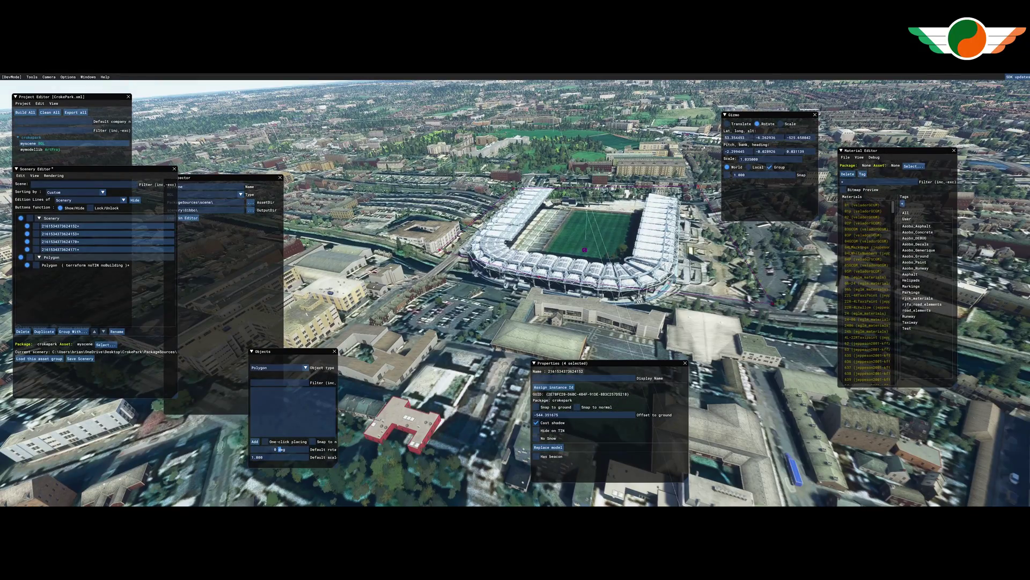
key(w)
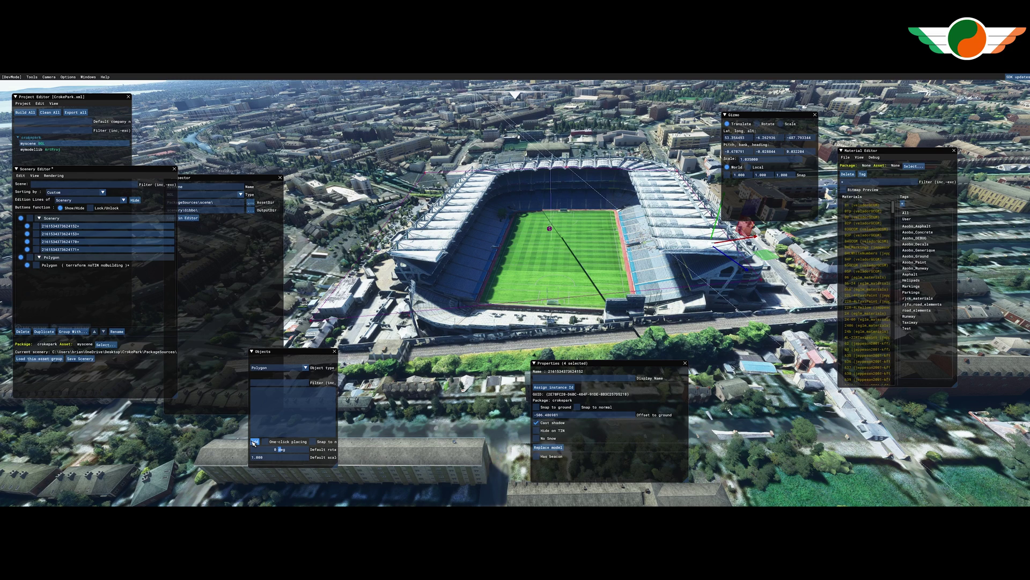
- Draw a polygon around the pitch, enable Vegetation and set Vegetation scale to 0
click(255, 441)
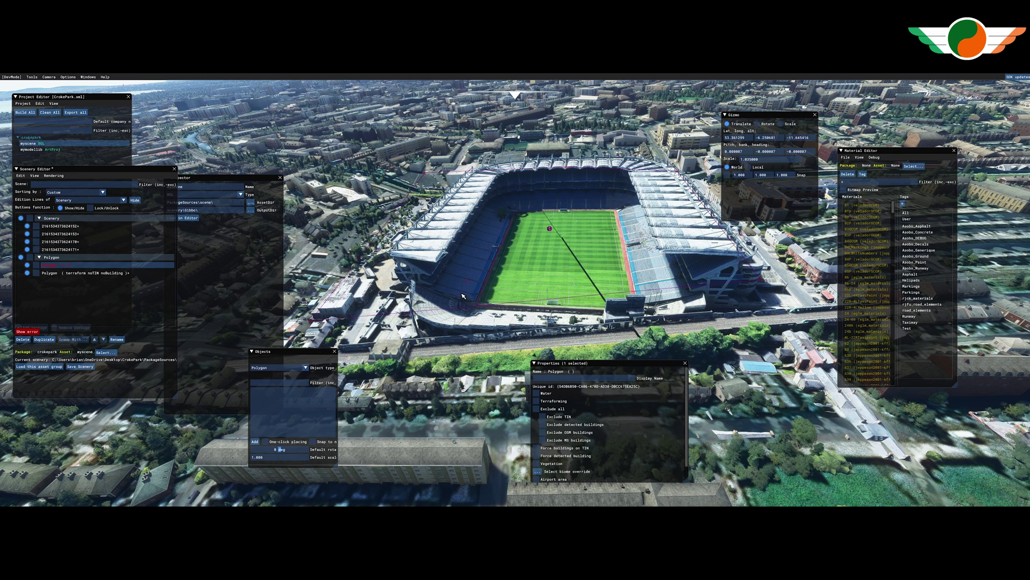
click(500, 196)
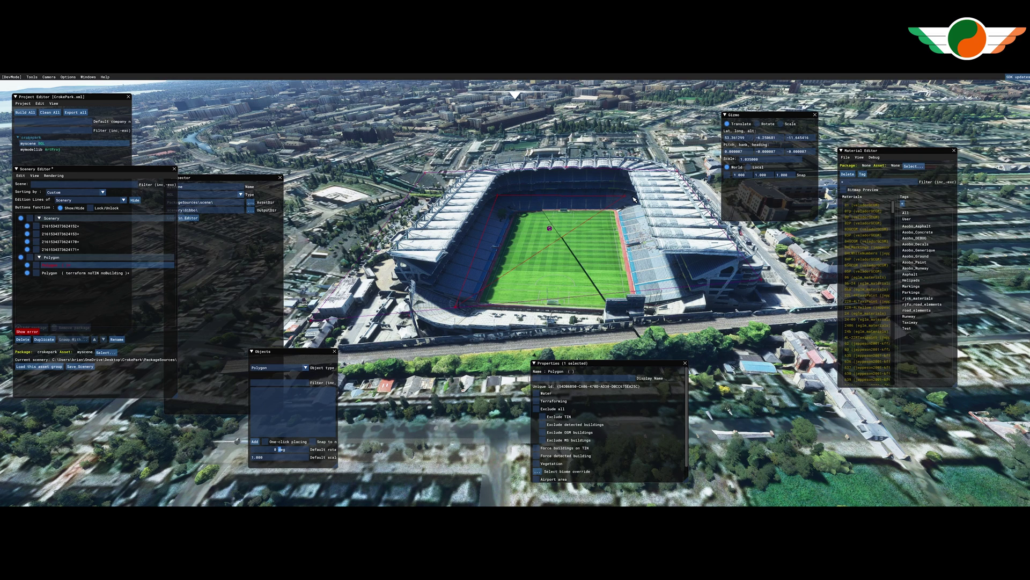
click(634, 198)
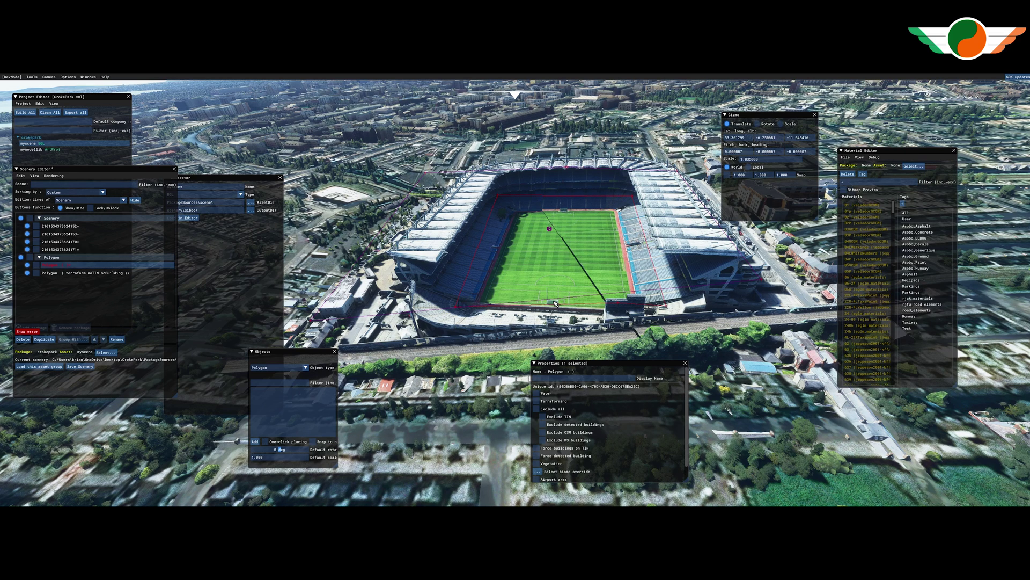
click(455, 309)
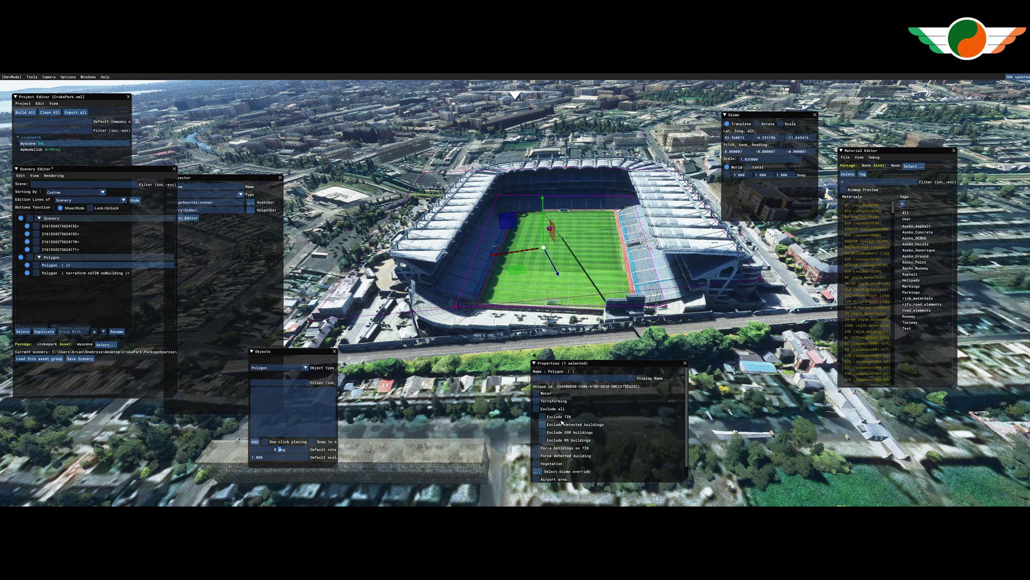
scroll(538, 450, down, 1)
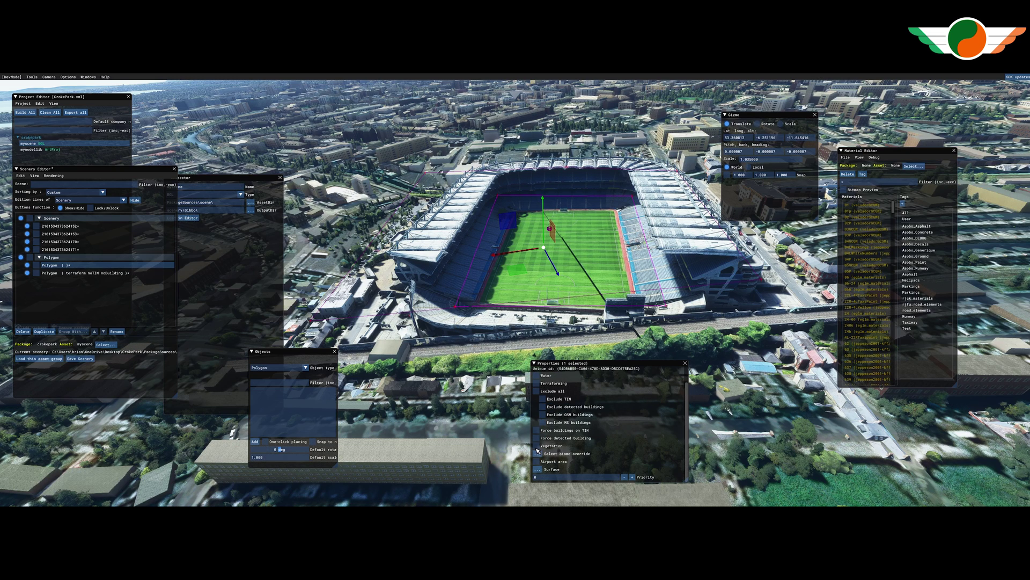
click(536, 446)
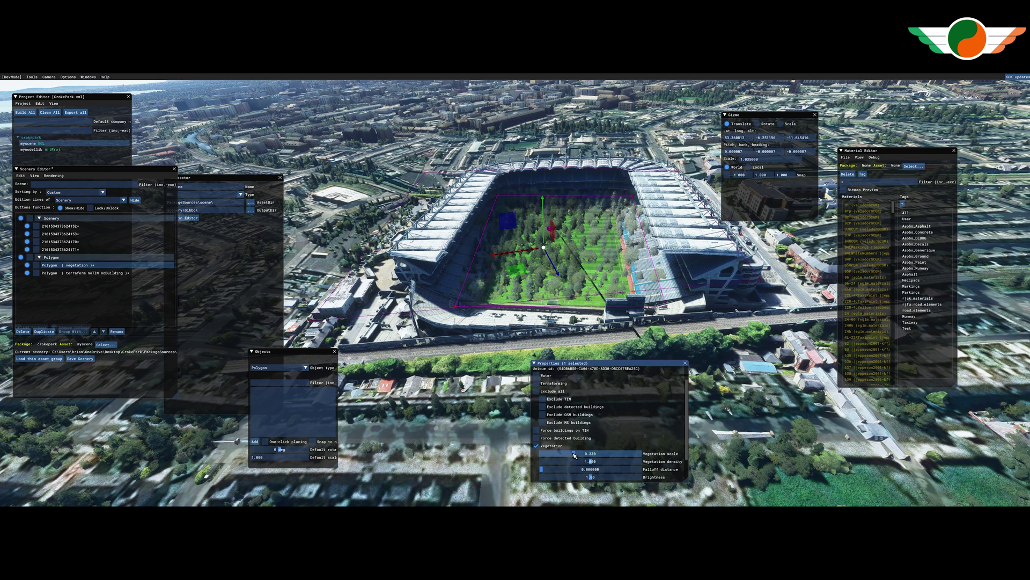
drag(575, 455, 538, 454)
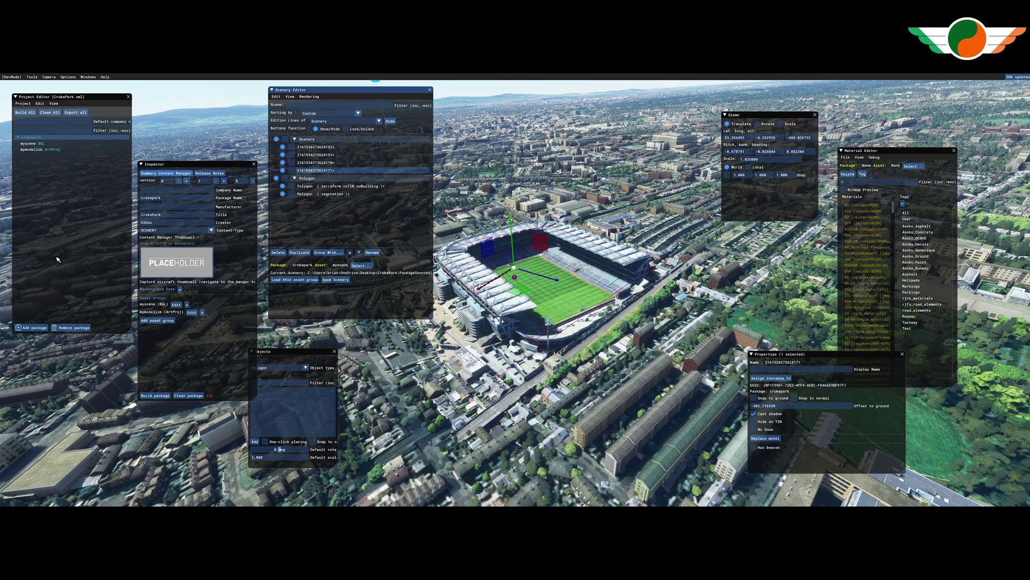
- Build the crokepark package from the package Inspector
click(57, 260)
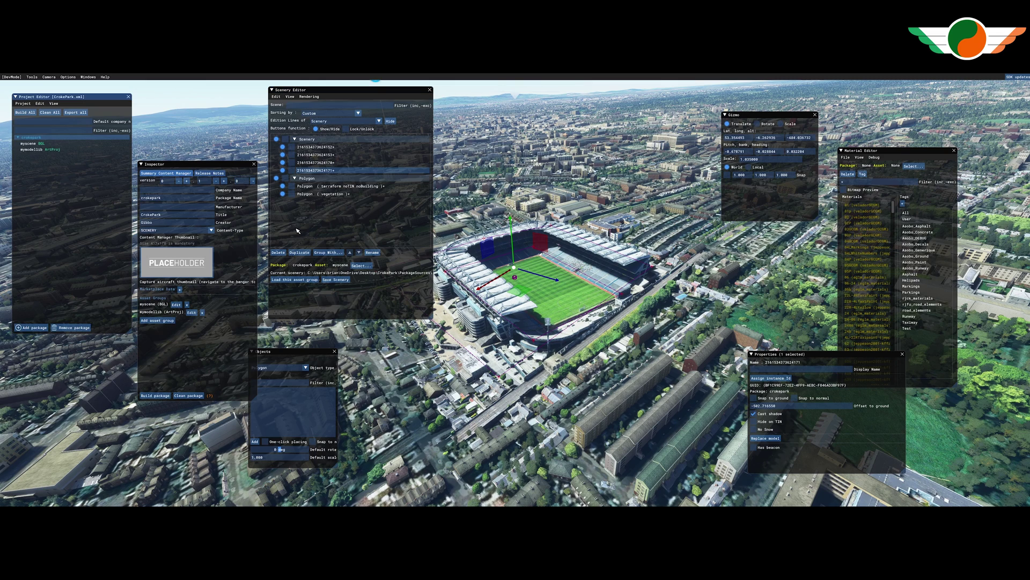
click(154, 396)
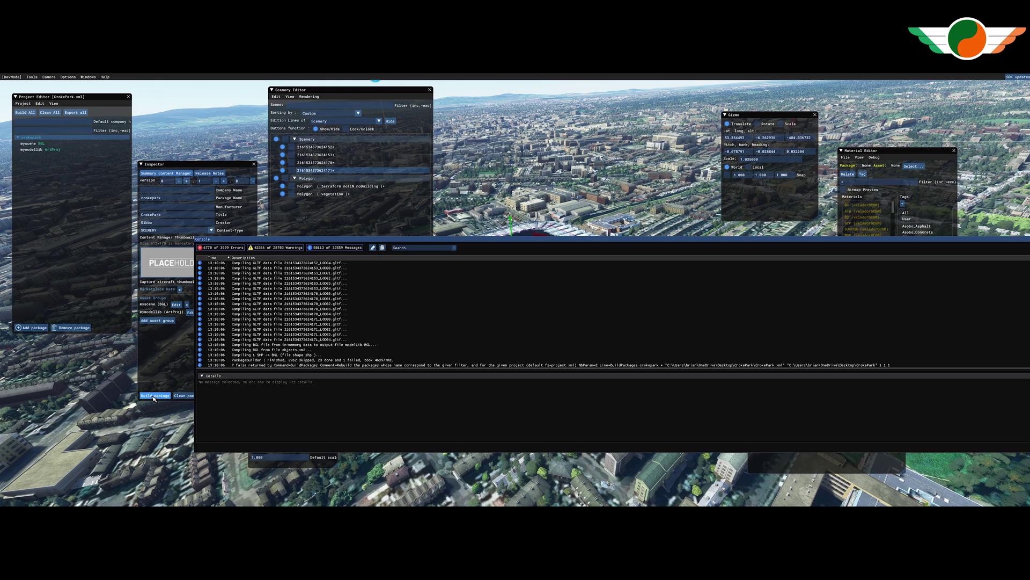
click(154, 395)
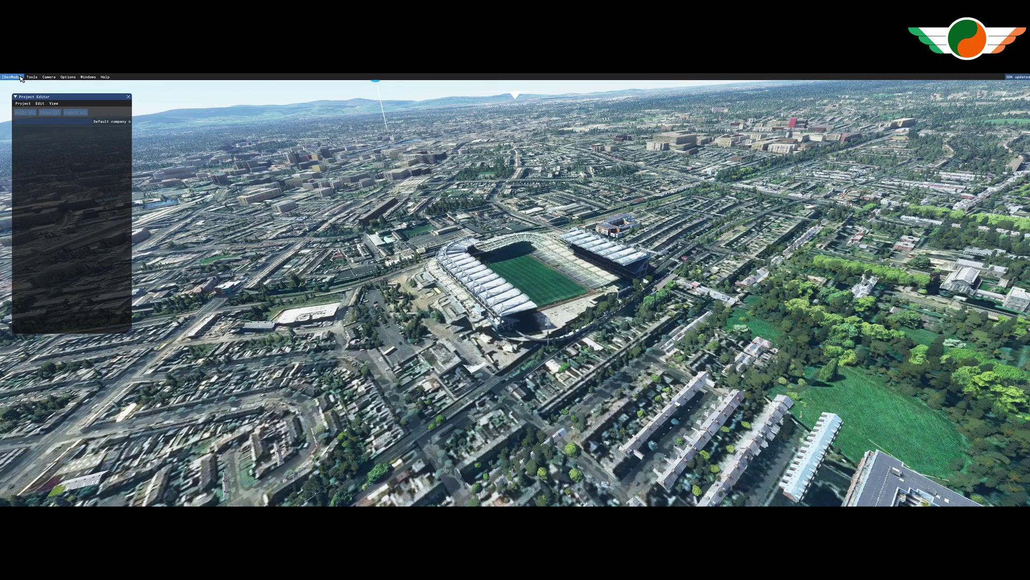
- Open the project Desktop > CrokePark > CrokePark.xml from the DevMode menu
click(11, 77)
click(23, 94)
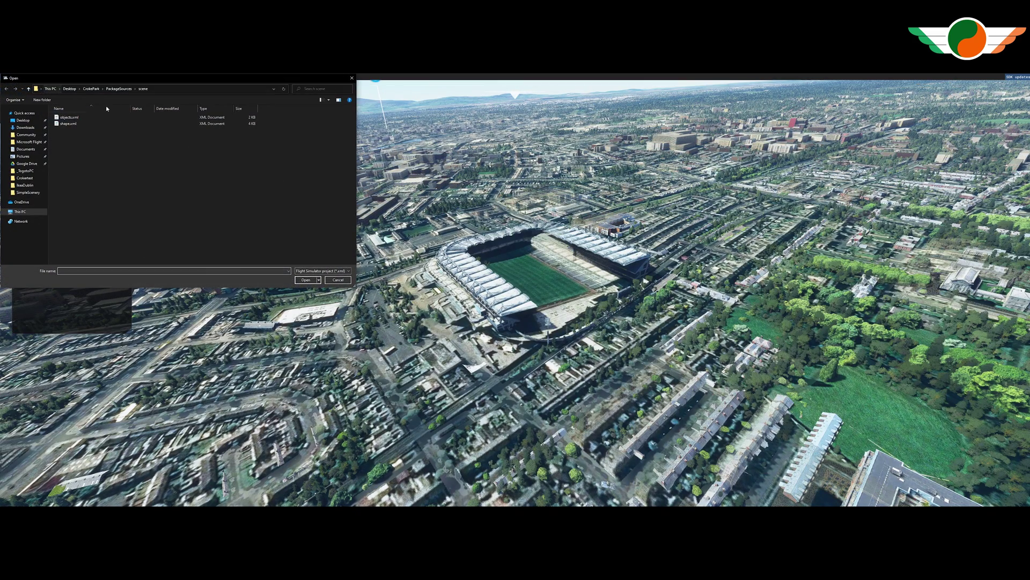
click(25, 121)
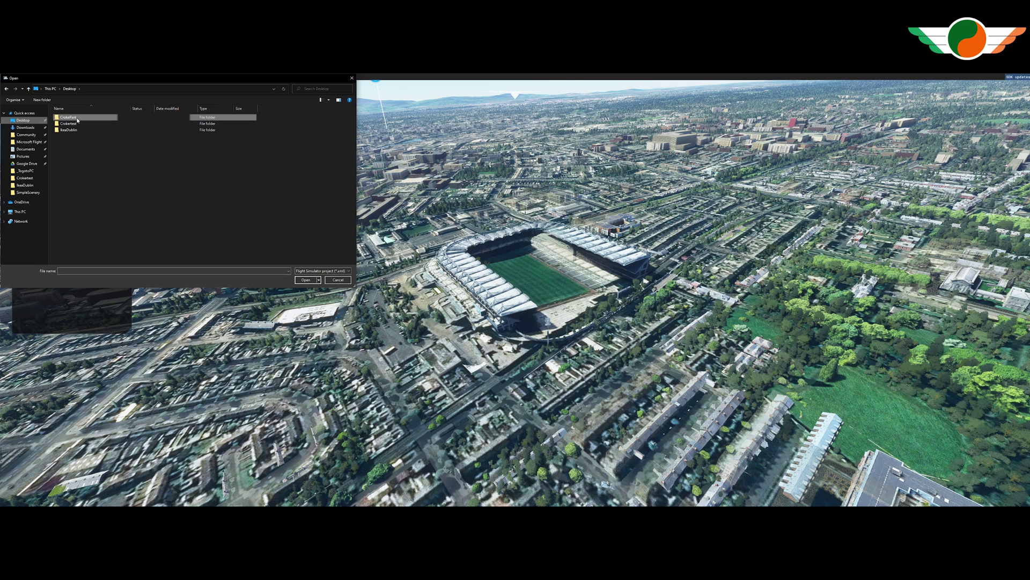
double_click(69, 117)
double_click(73, 149)
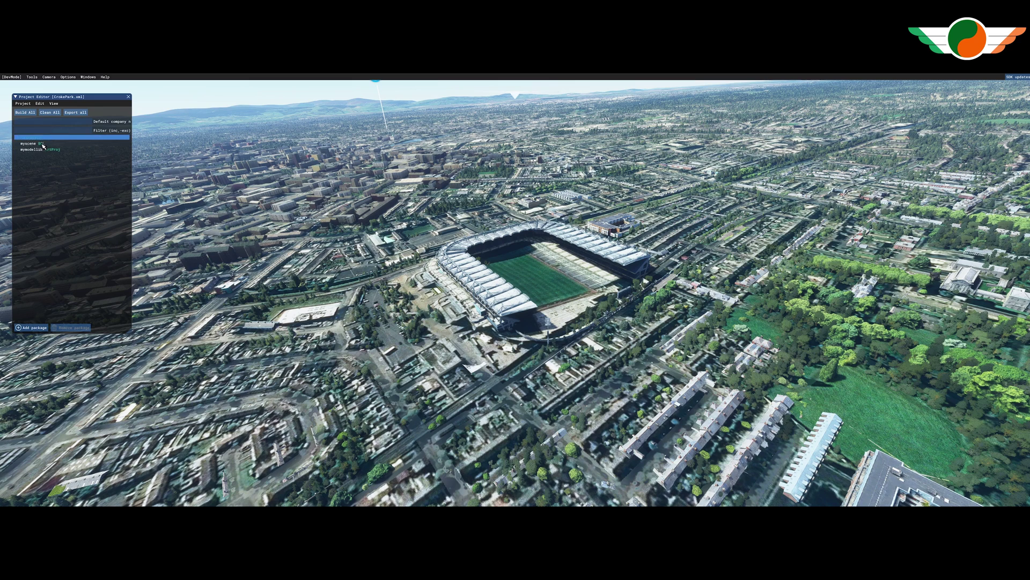
- Select myscene, show its Inspector and load it into the scenery editor
click(43, 143)
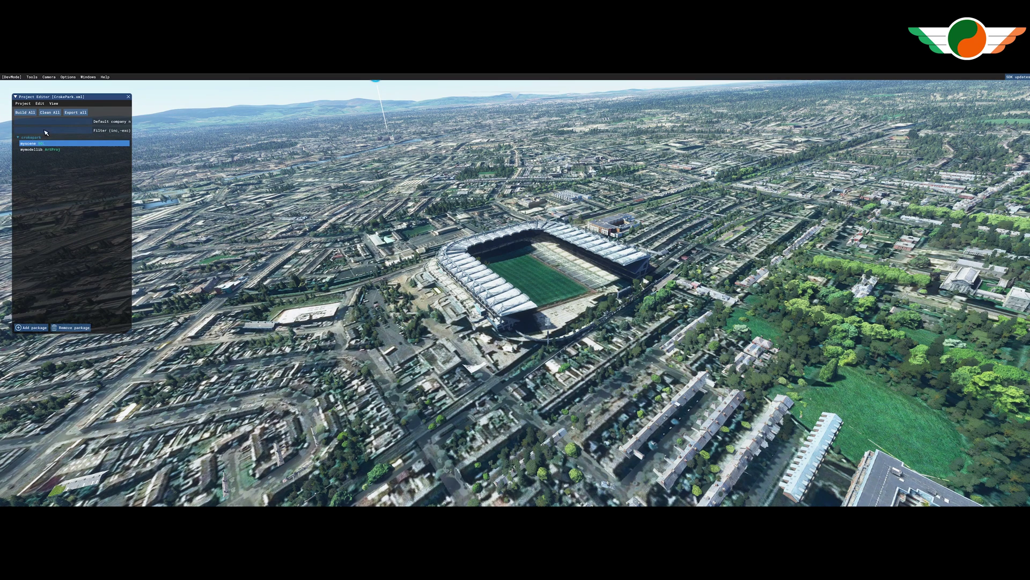
click(55, 104)
click(60, 110)
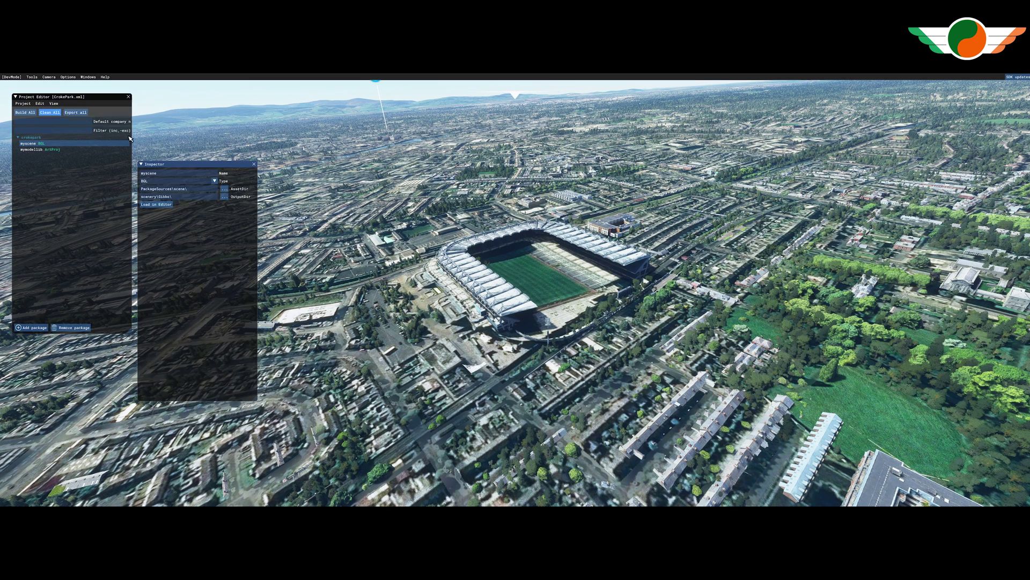
click(164, 204)
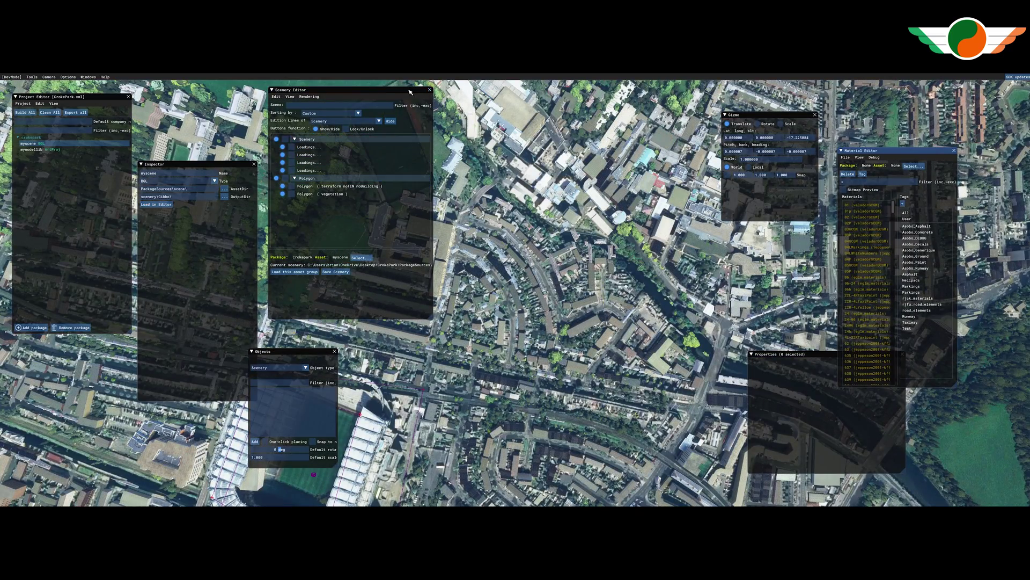
- Move the Scenery Editor aside and tilt the camera into an oblique view of the stadium
drag(410, 92, 225, 210)
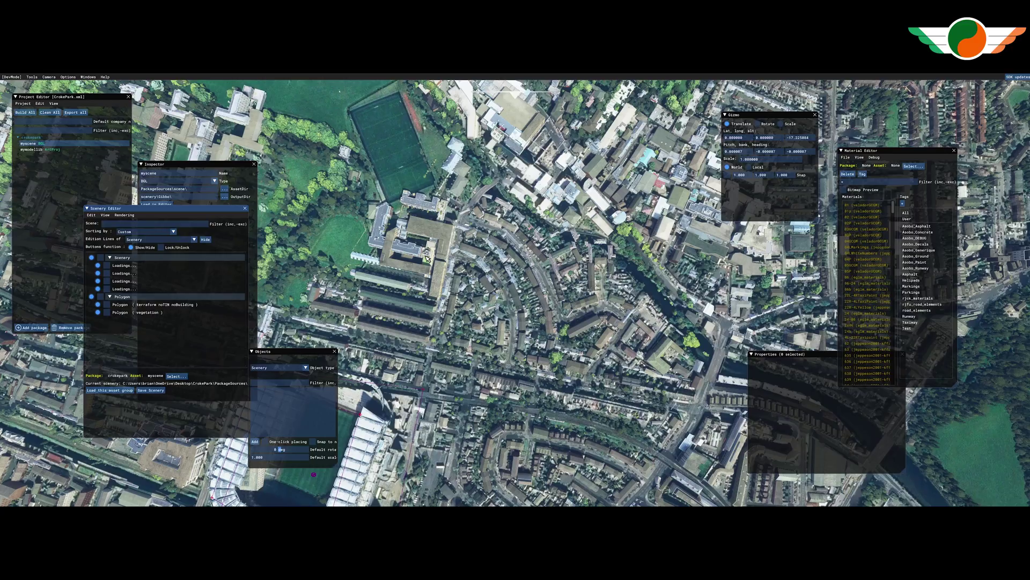
key(s)
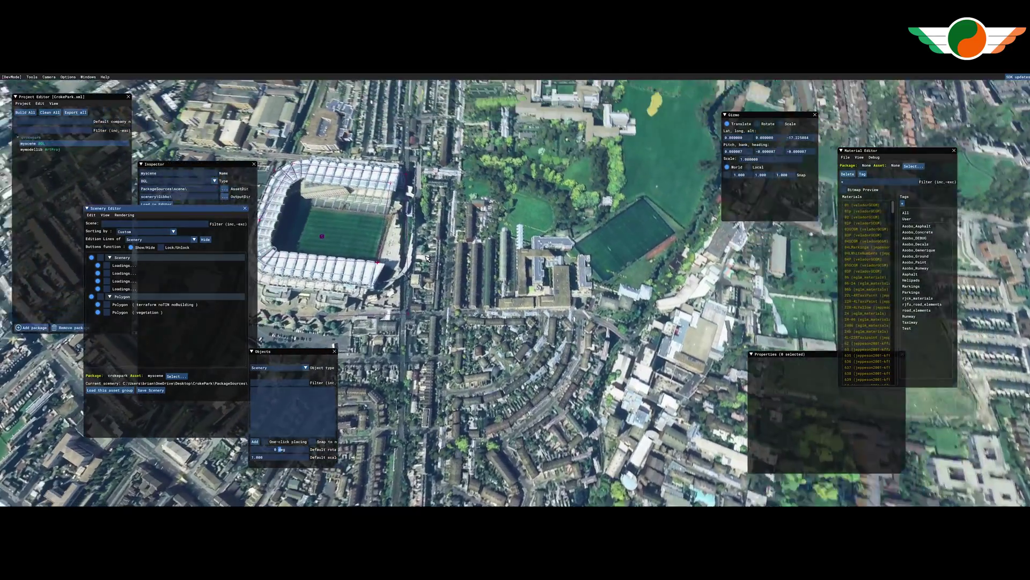
right_drag(427, 258, 426, 456)
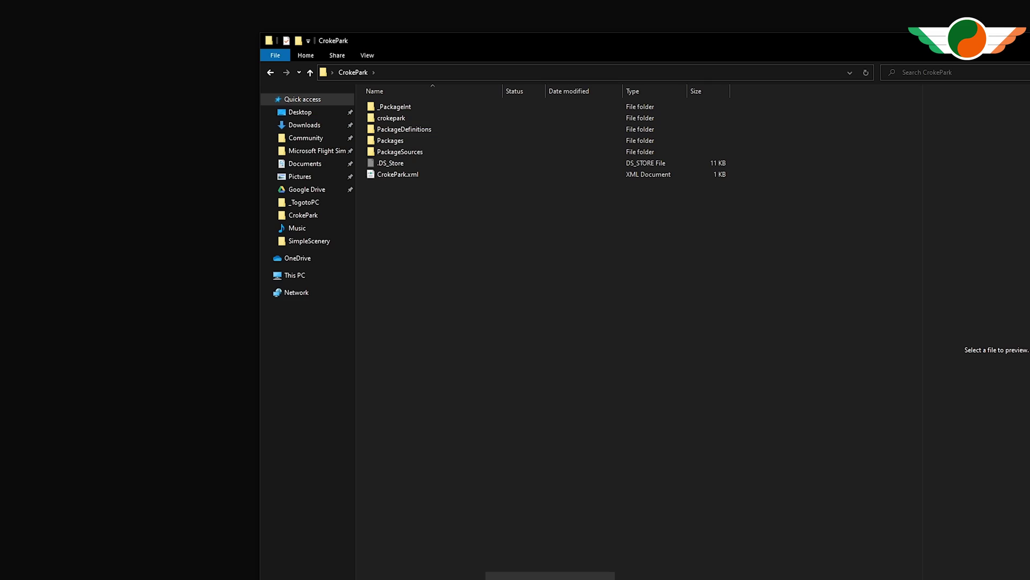
- Sort the PackageSources modelLib folder by type and select all the glTF model files
double_click(398, 153)
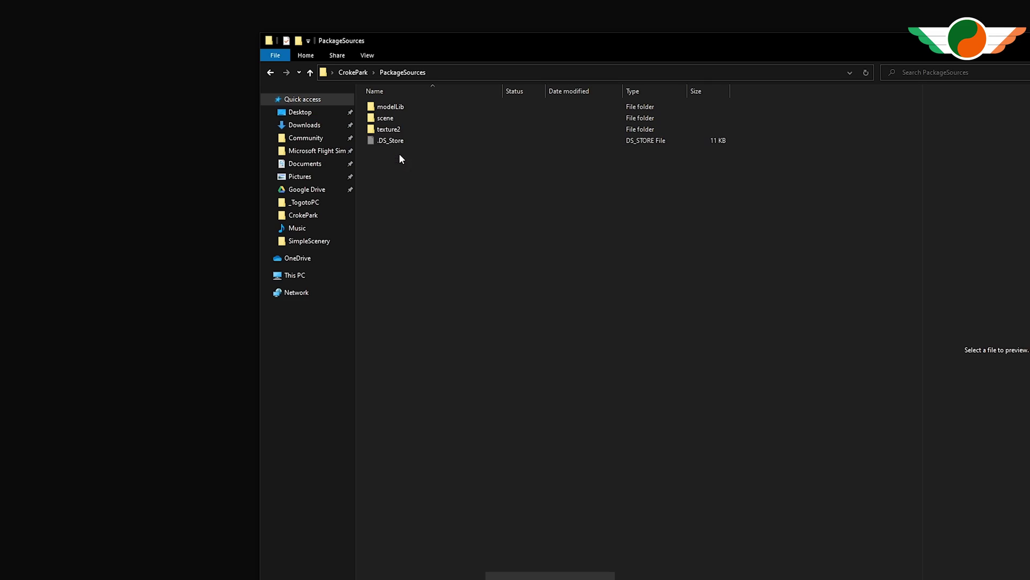
double_click(394, 109)
click(639, 90)
click(429, 332)
shift+click(424, 118)
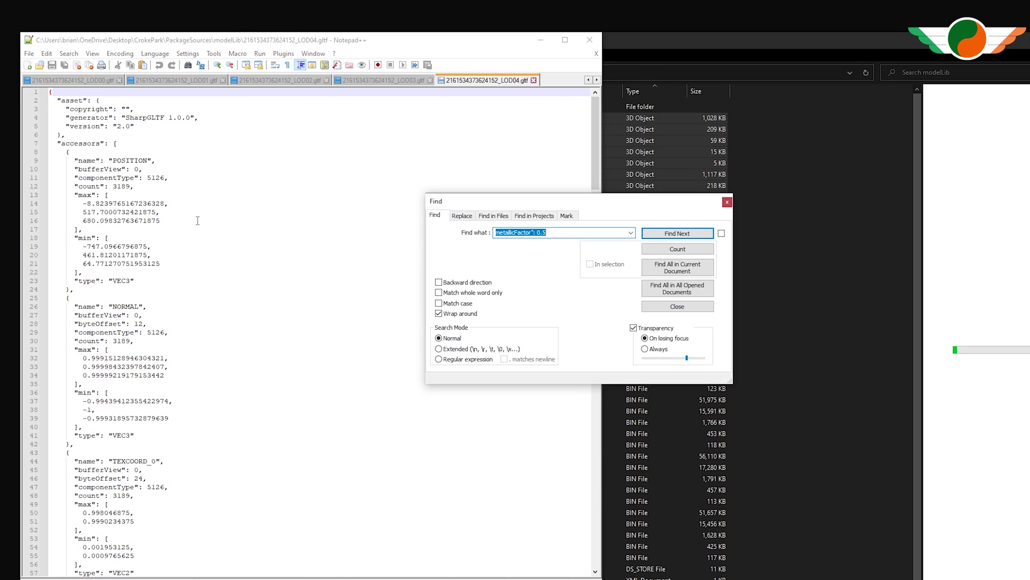
- Find metallicFactor in the open glTF files and select the "metallicFactor": 0 entry on line 160
click(578, 233)
key(BackSpace)
key(Return)
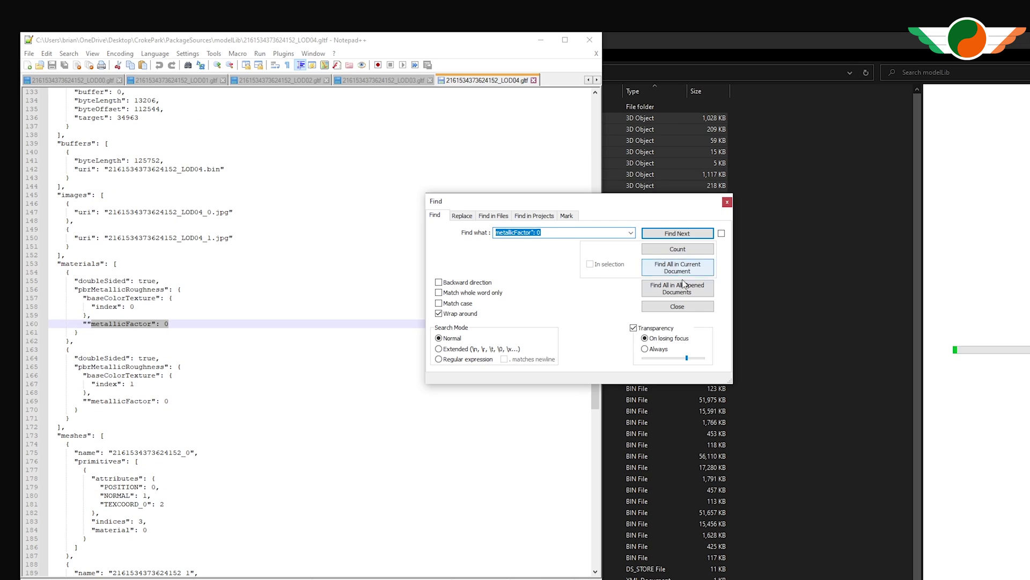
click(685, 306)
click(92, 324)
key(BackSpace)
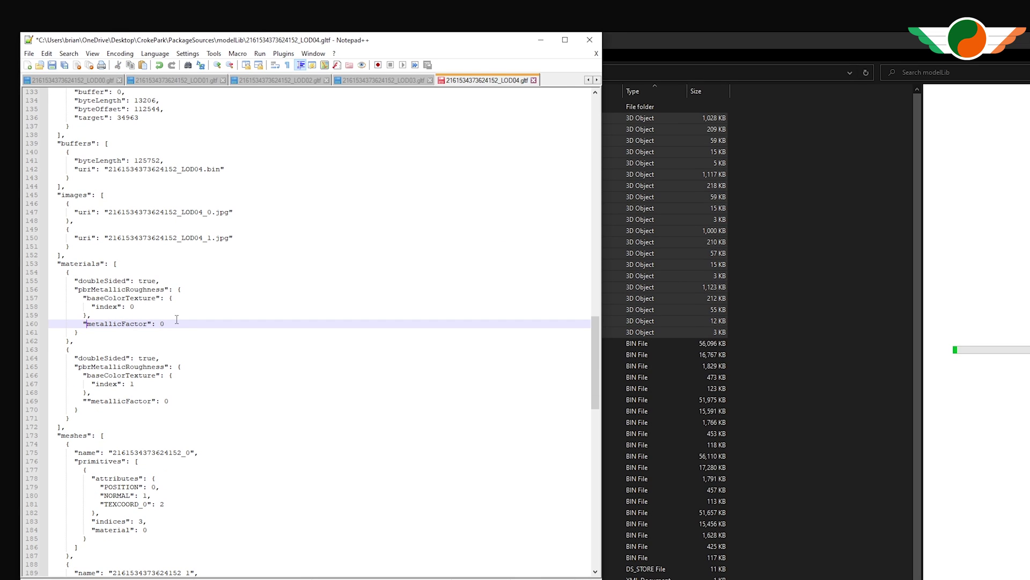
drag(177, 322, 83, 323)
- Replace "metallicFactor": 0 with 0.5 in all opened documents (2959 occurrences)
key(ctrl+h)
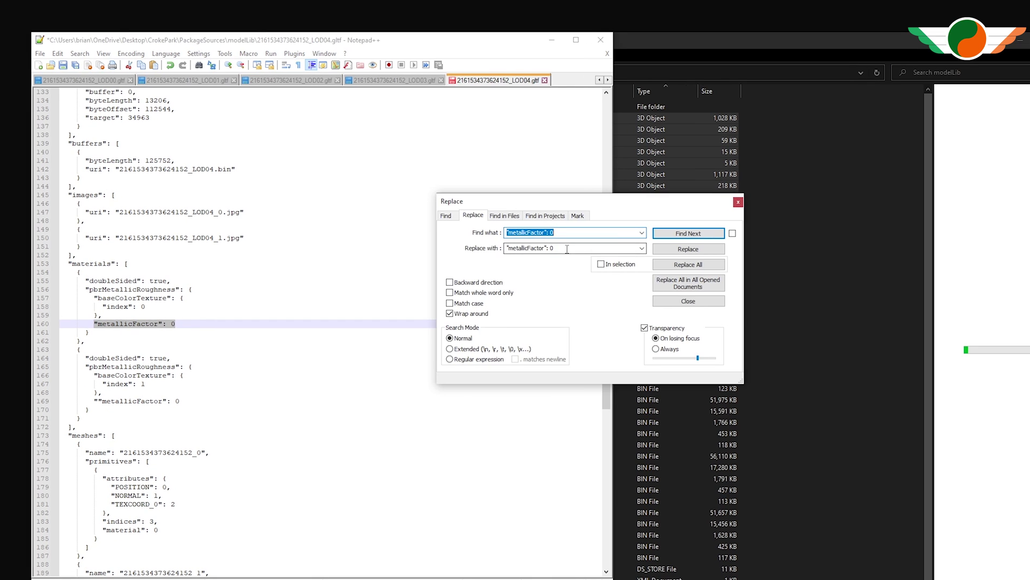
click(567, 249)
click(568, 248)
text(.5)
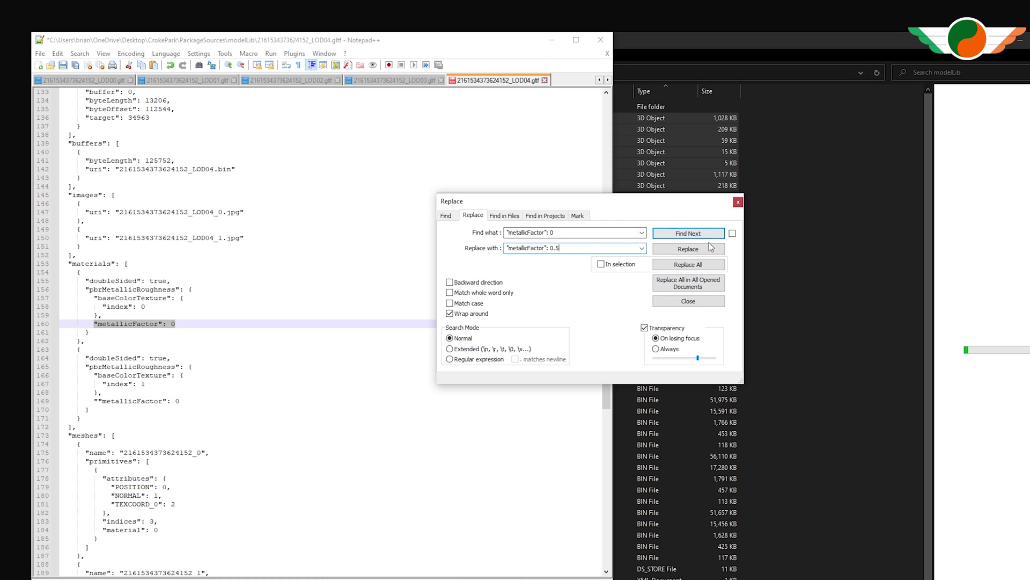
click(699, 284)
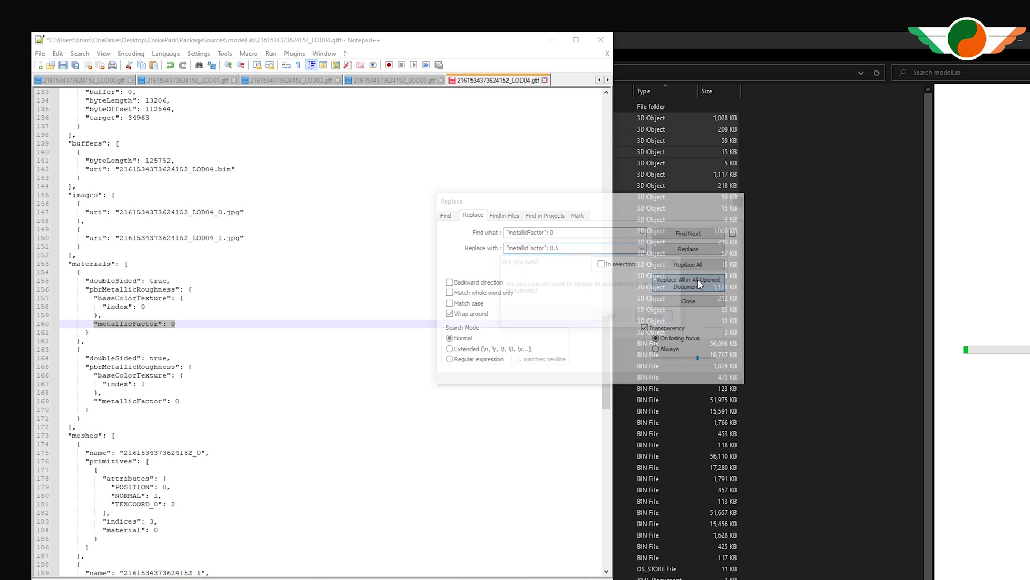
click(620, 315)
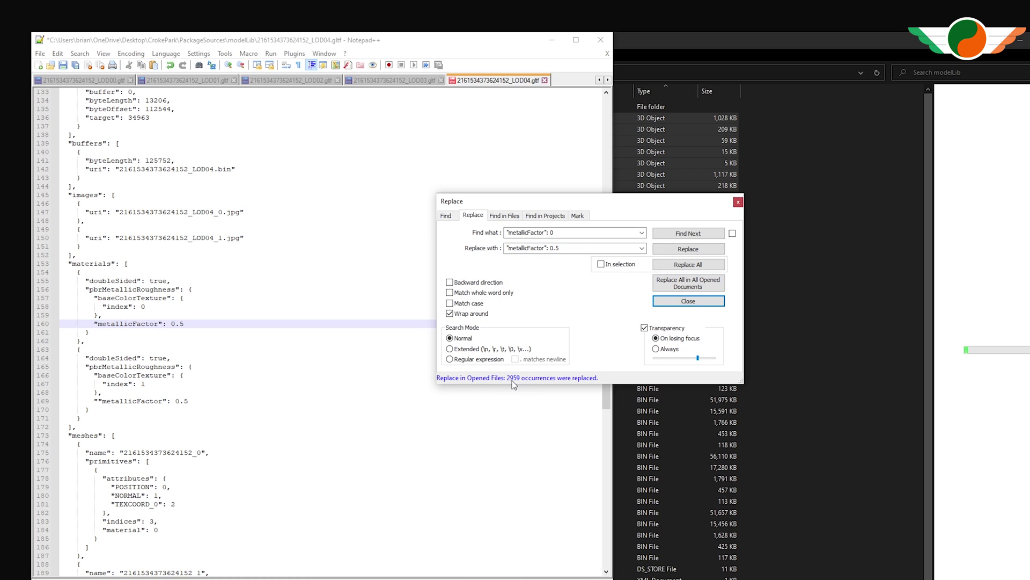
click(688, 301)
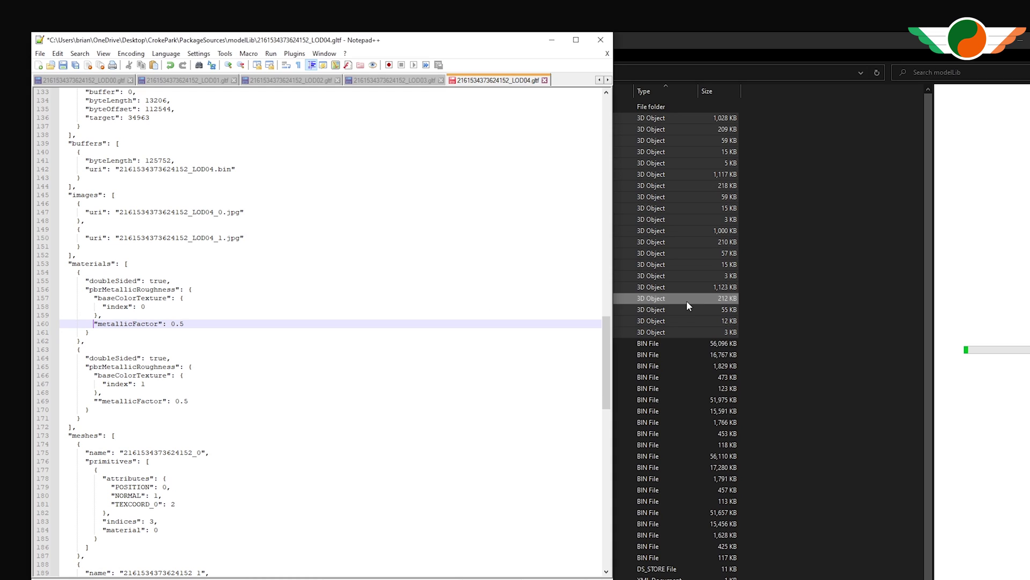
- Save all the modified Croke Park glTF documents
click(344, 283)
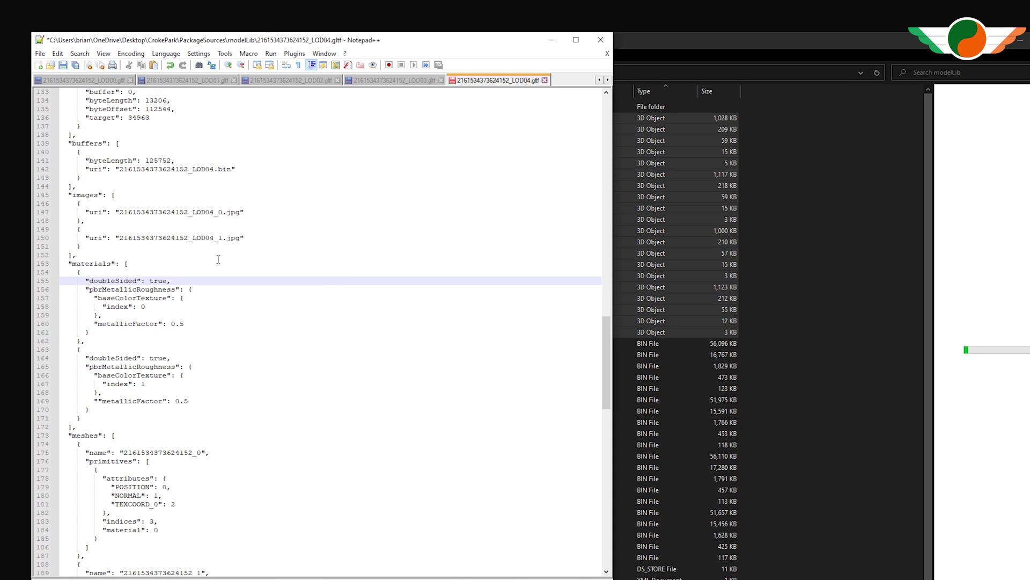
click(76, 65)
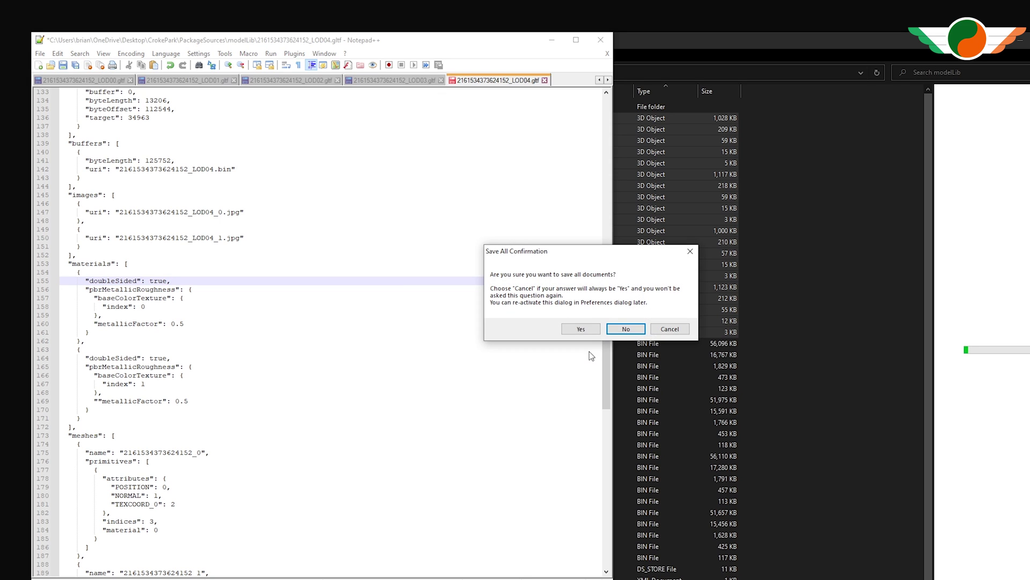
click(580, 328)
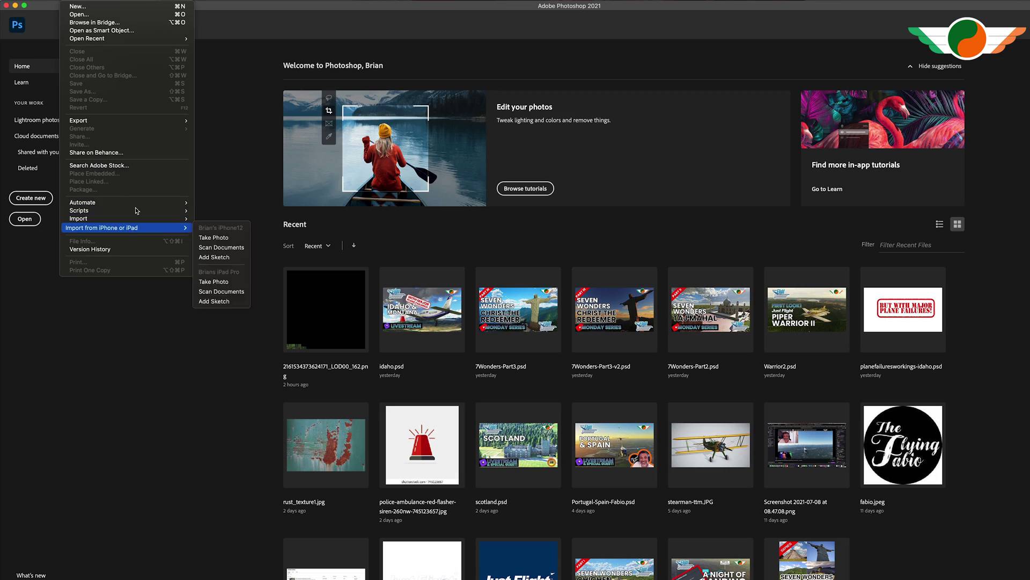
- Batch-run the MSFS FIX action on every image in the Downloads/texture folder
mouse_move(138, 203)
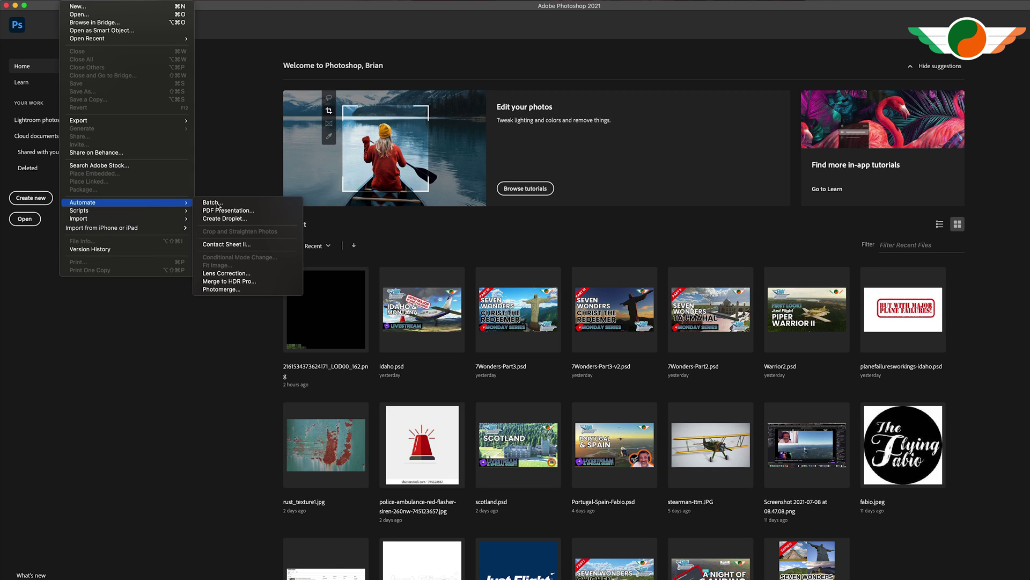
click(236, 205)
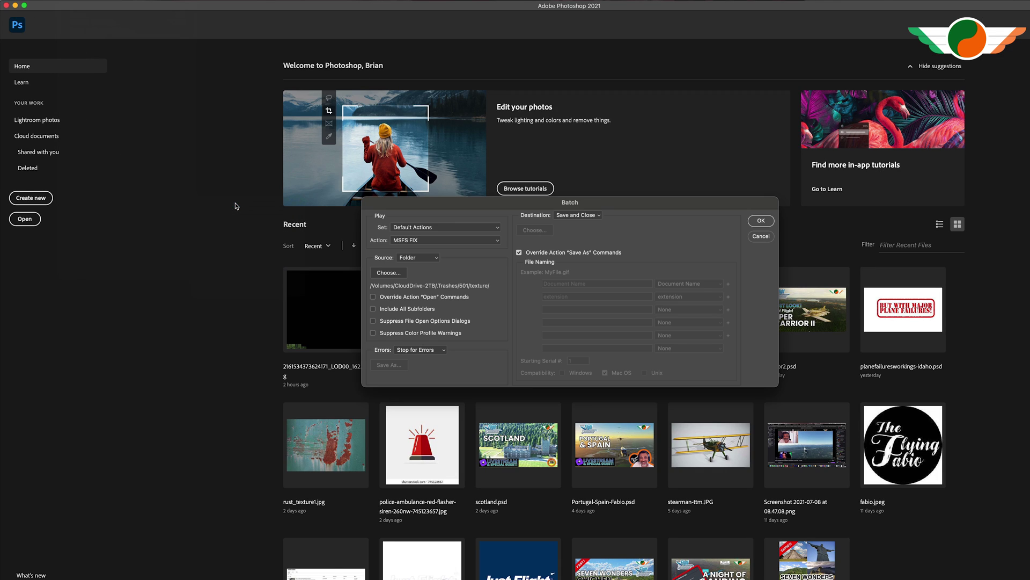
click(402, 272)
click(375, 95)
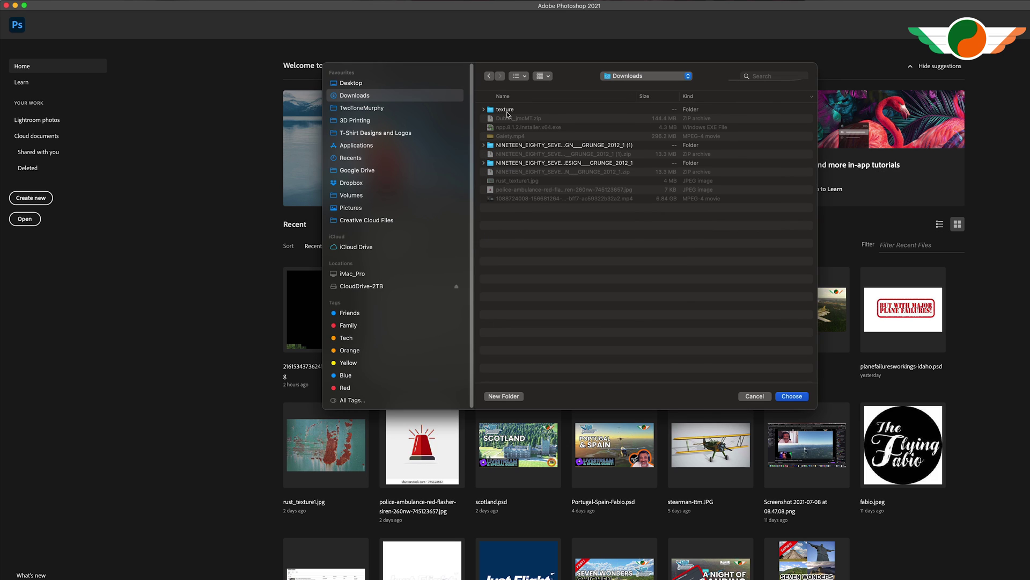
double_click(507, 114)
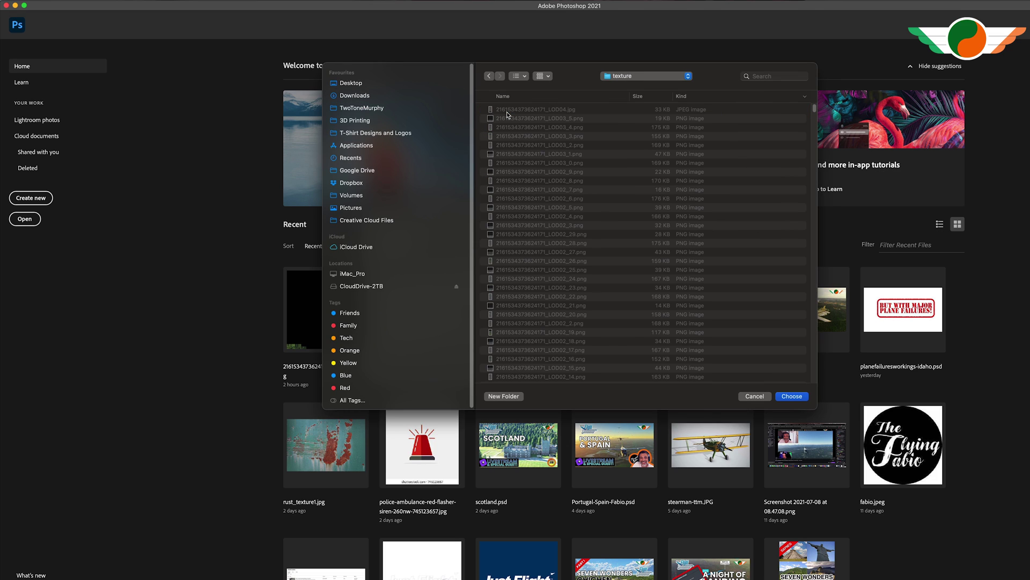
click(793, 396)
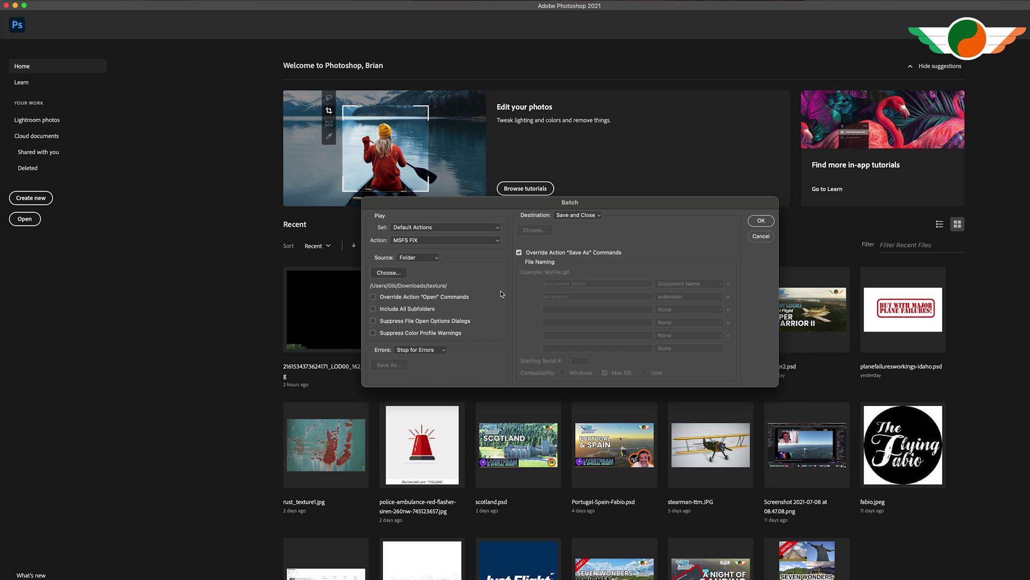
click(762, 220)
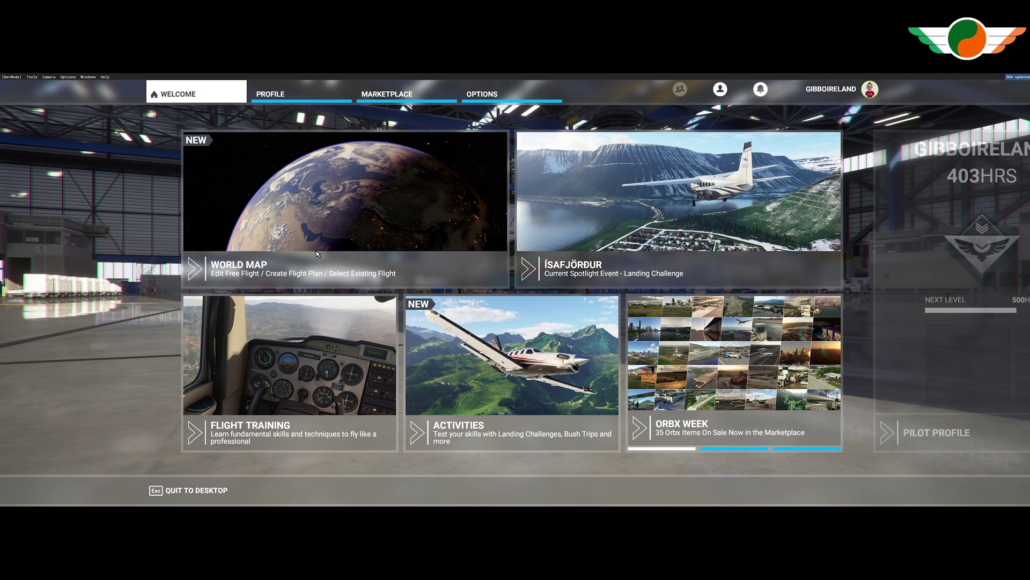
- Open CrokePark.xml as a developer-mode project and build the crokepark scenery package
click(11, 77)
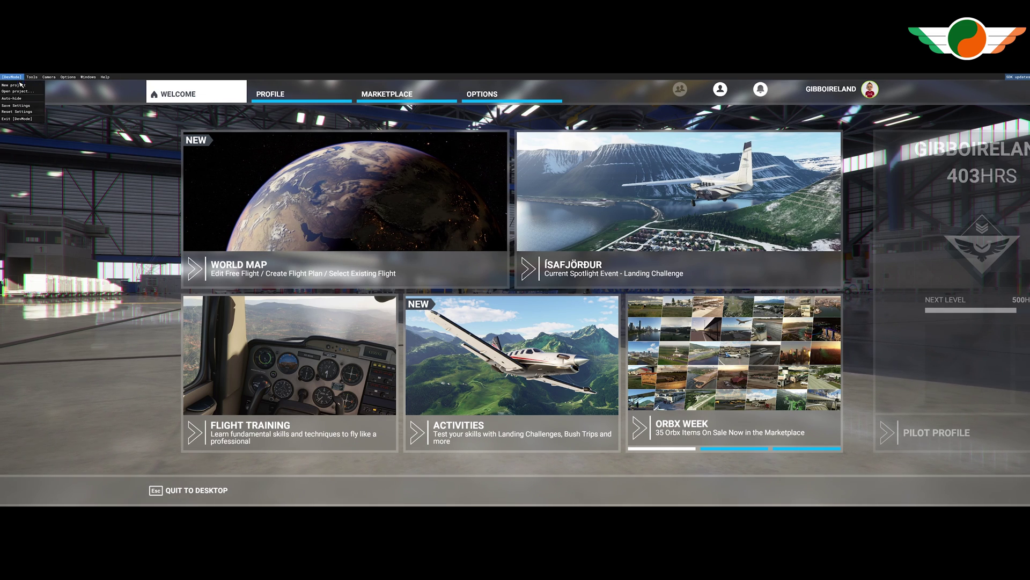
click(18, 91)
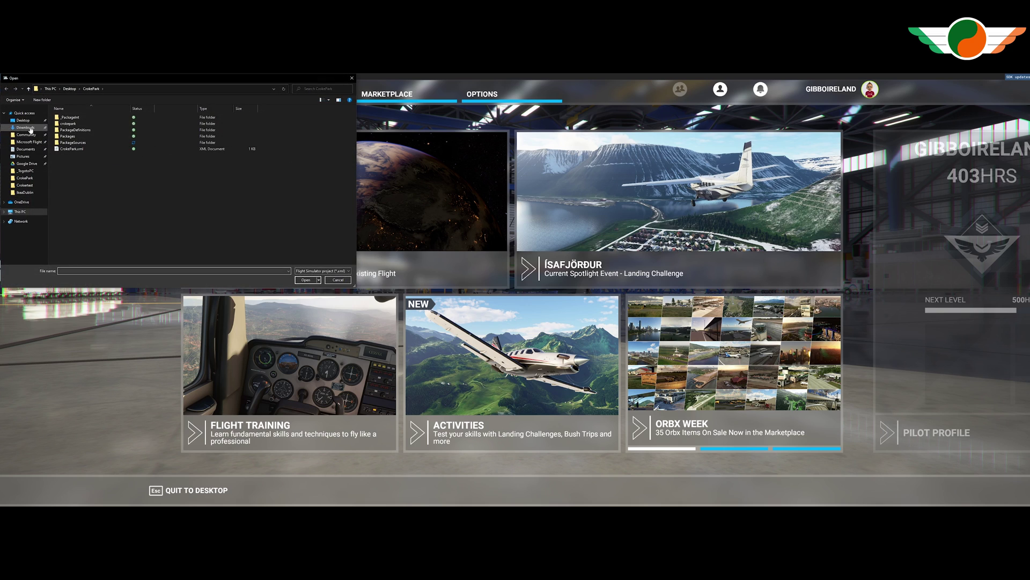
double_click(69, 117)
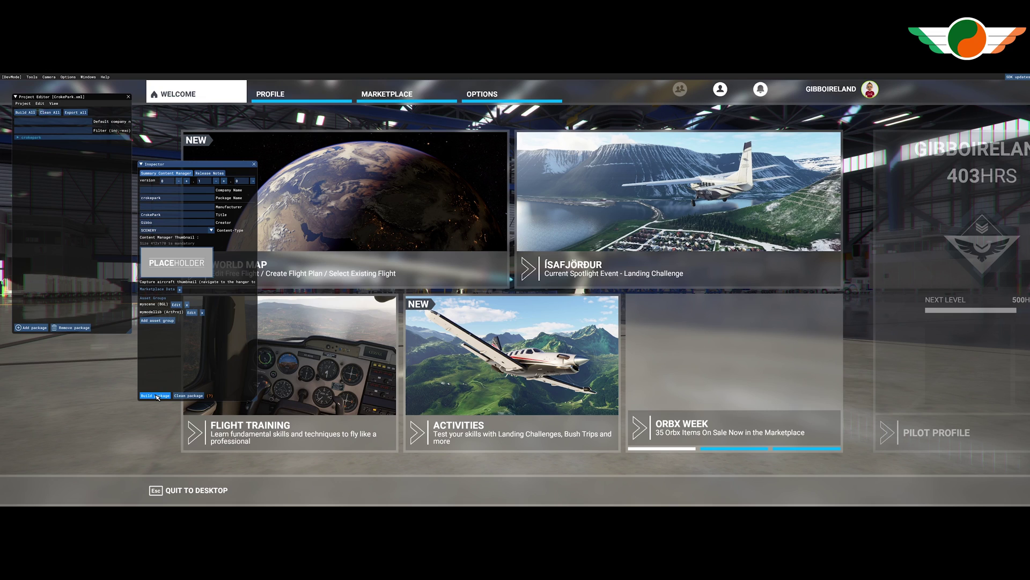
click(157, 395)
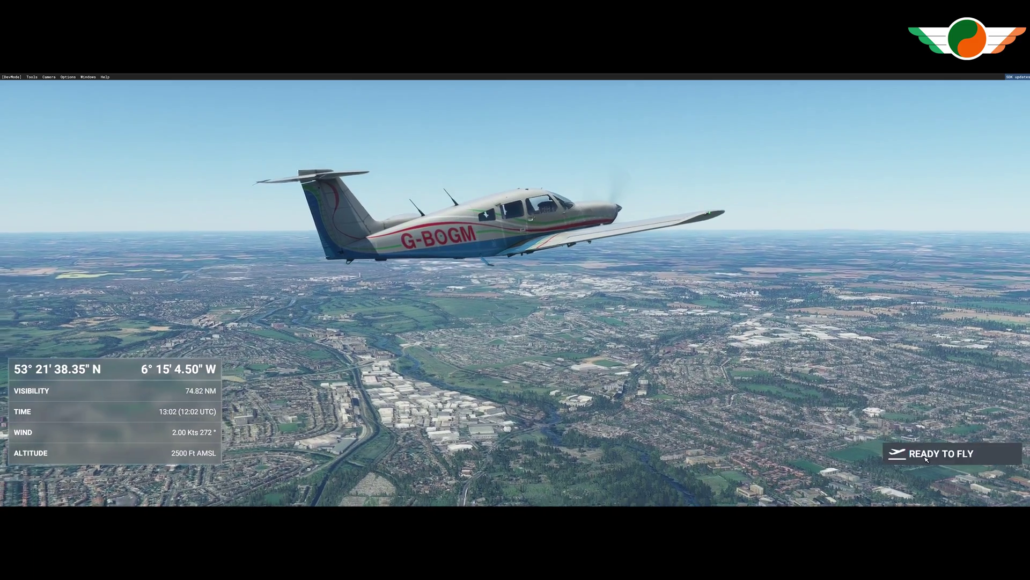
- Start the Dublin flight in cockpit view and bring up the Camera options
click(931, 463)
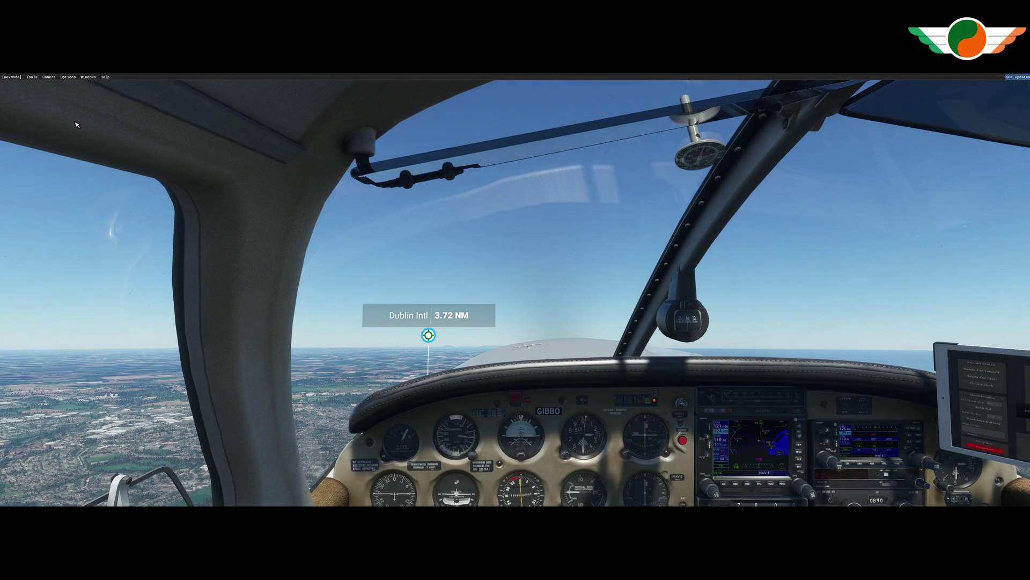
click(48, 77)
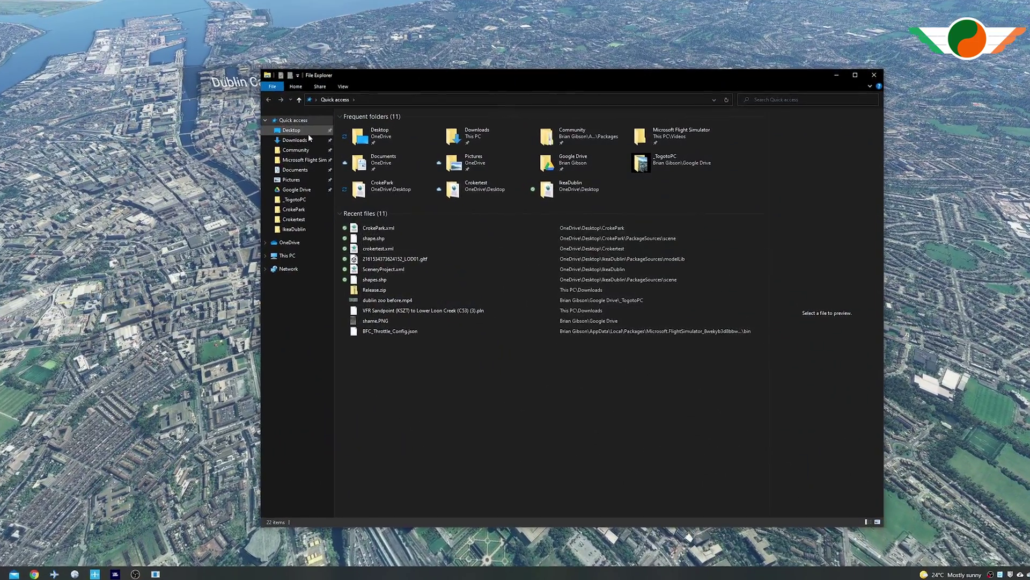
- Copy the crokepark folder from Desktop\CrokePark\Packages and paste it into the Community folder
click(328, 141)
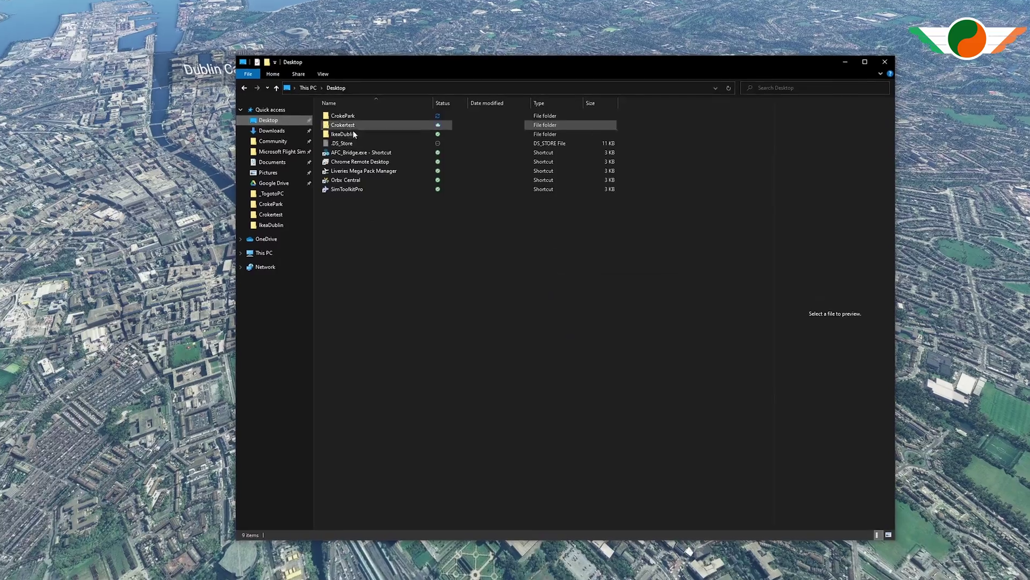
click(391, 138)
double_click(317, 98)
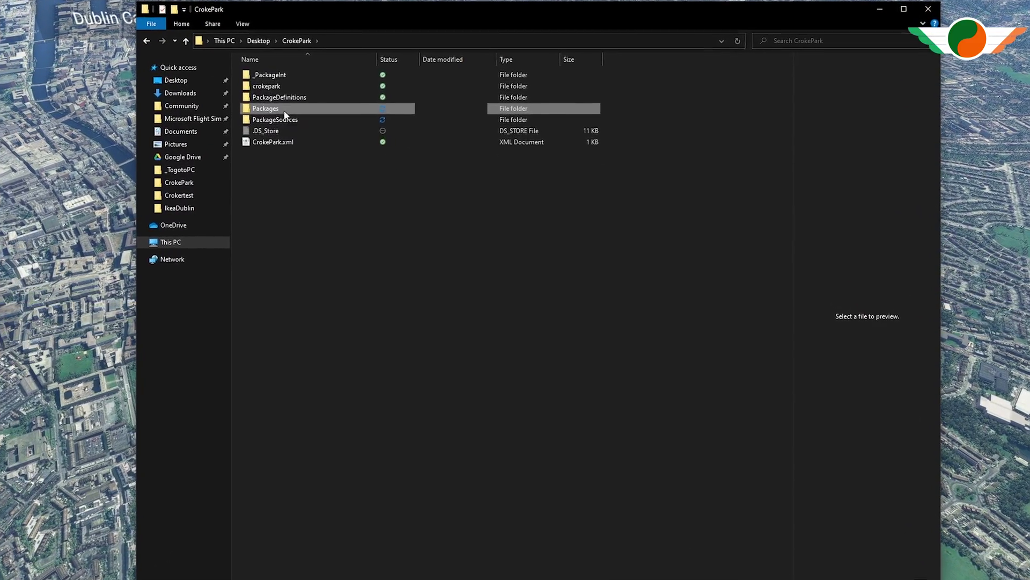
double_click(324, 124)
click(315, 98)
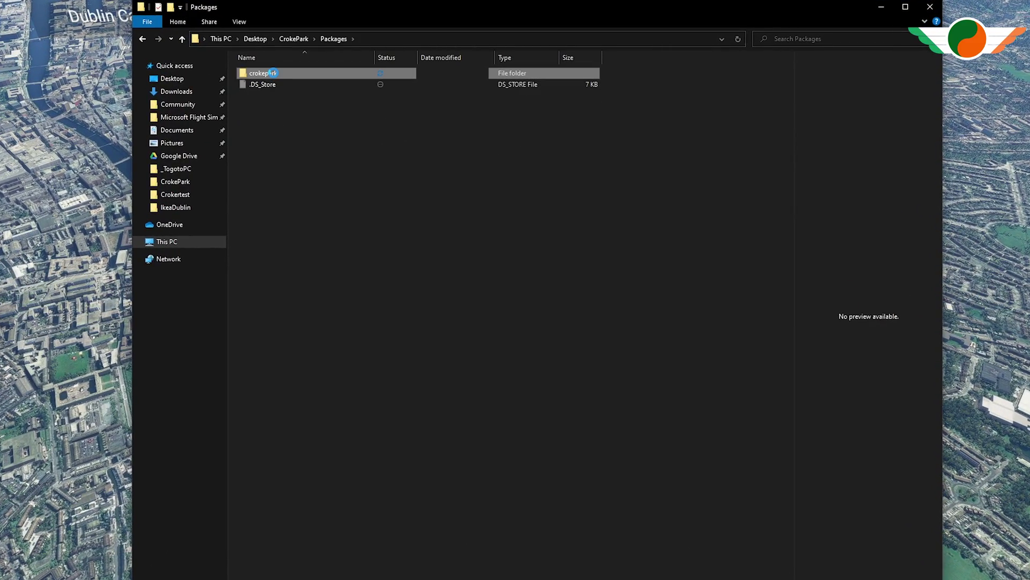
right_click(274, 72)
click(319, 312)
click(178, 104)
right_click(639, 192)
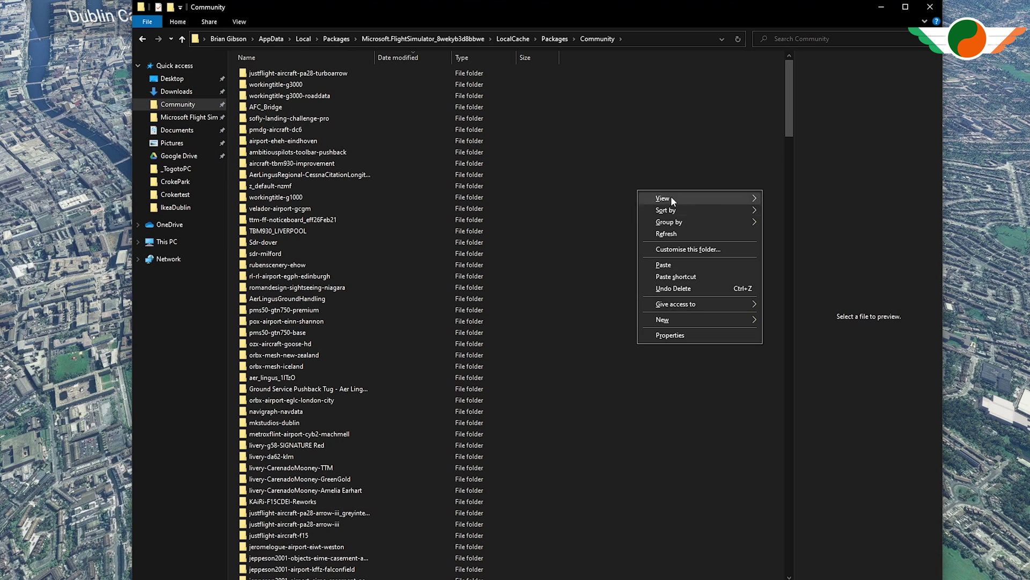
click(704, 264)
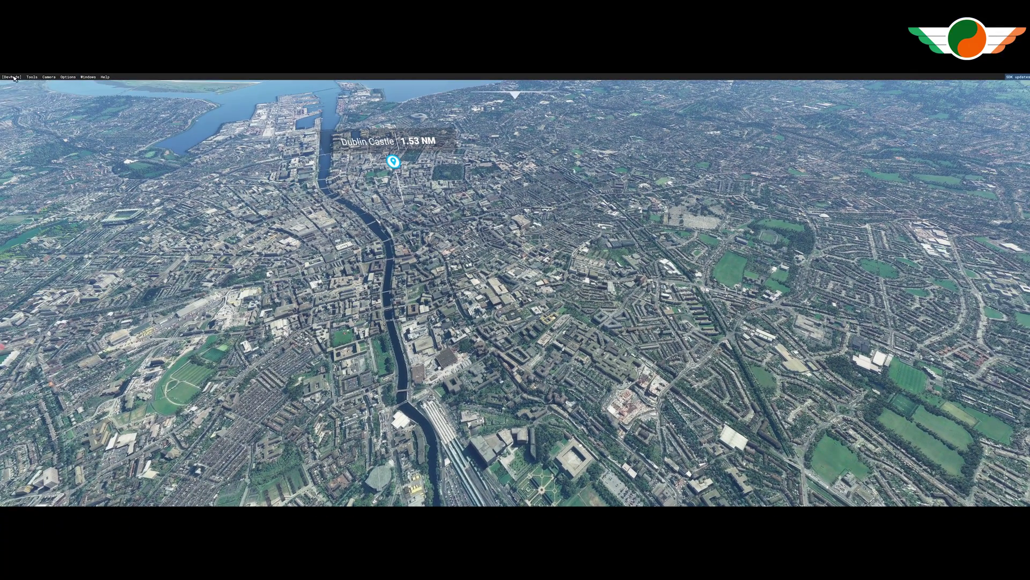
- Exit developer mode and confirm leaving the Dublin flight for the Main Menu
click(10, 78)
click(23, 120)
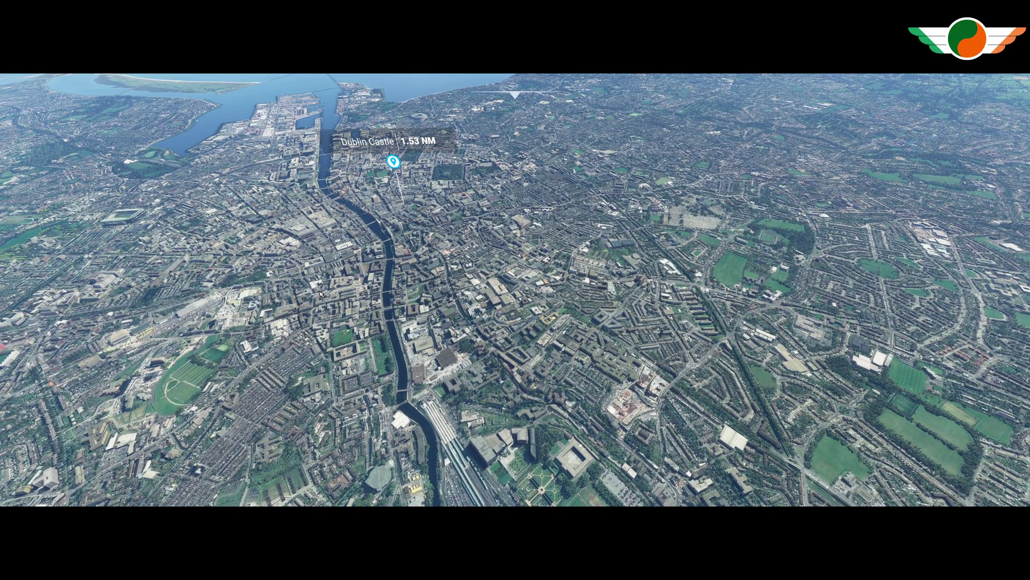
key(Escape)
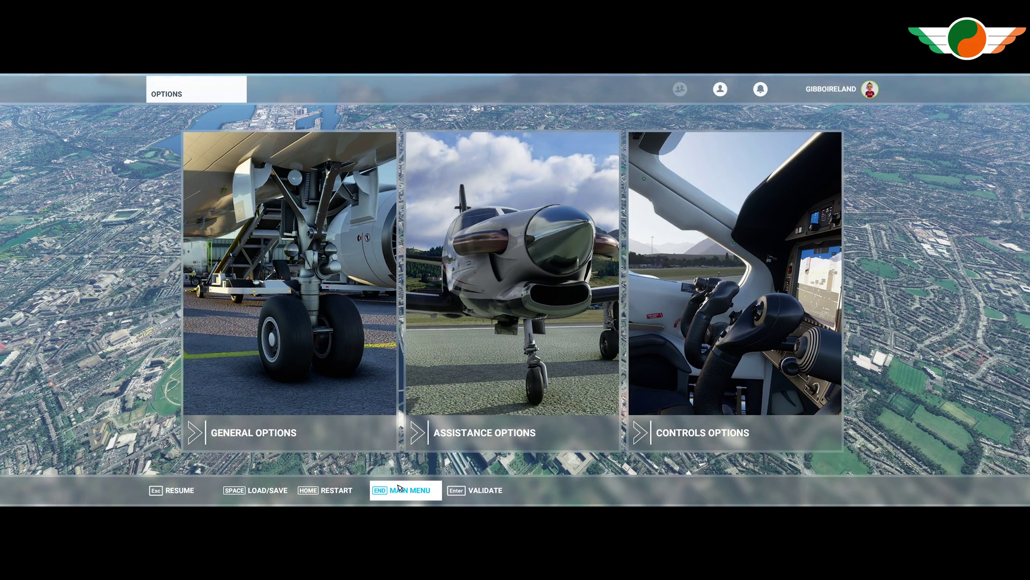
click(399, 487)
click(427, 339)
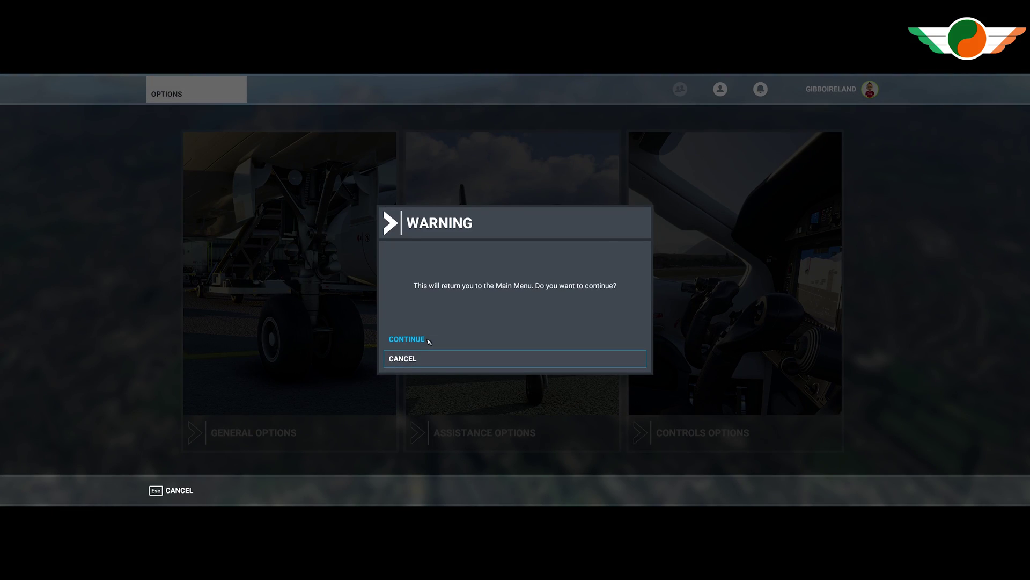